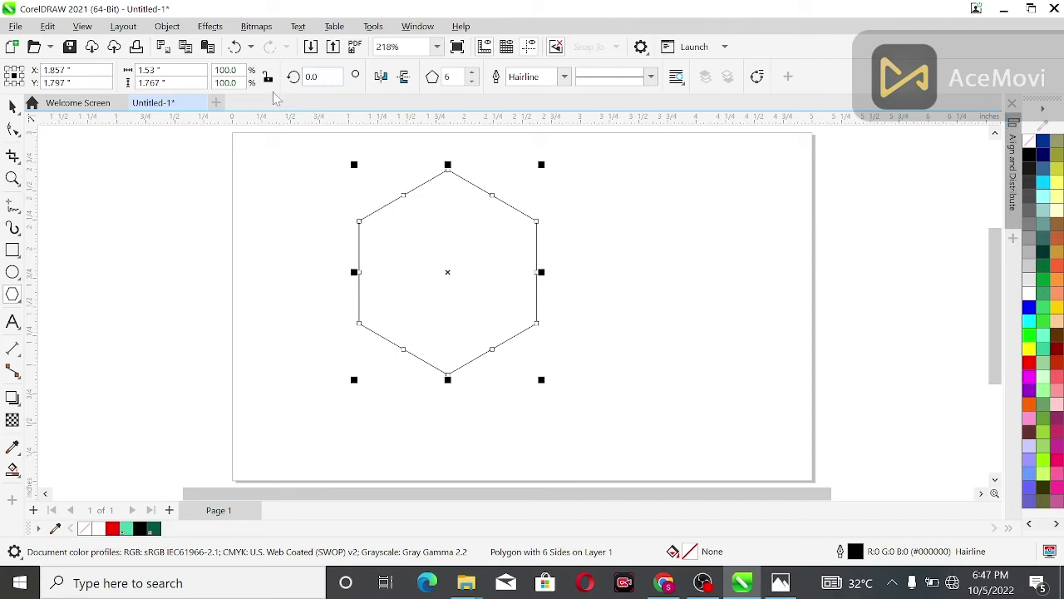
Step: Move the hexagon toward the page centre and enlarge it to about 2.06 by 2.38 inches
click(13, 107)
click(523, 271)
click(451, 276)
drag(451, 275, 500, 316)
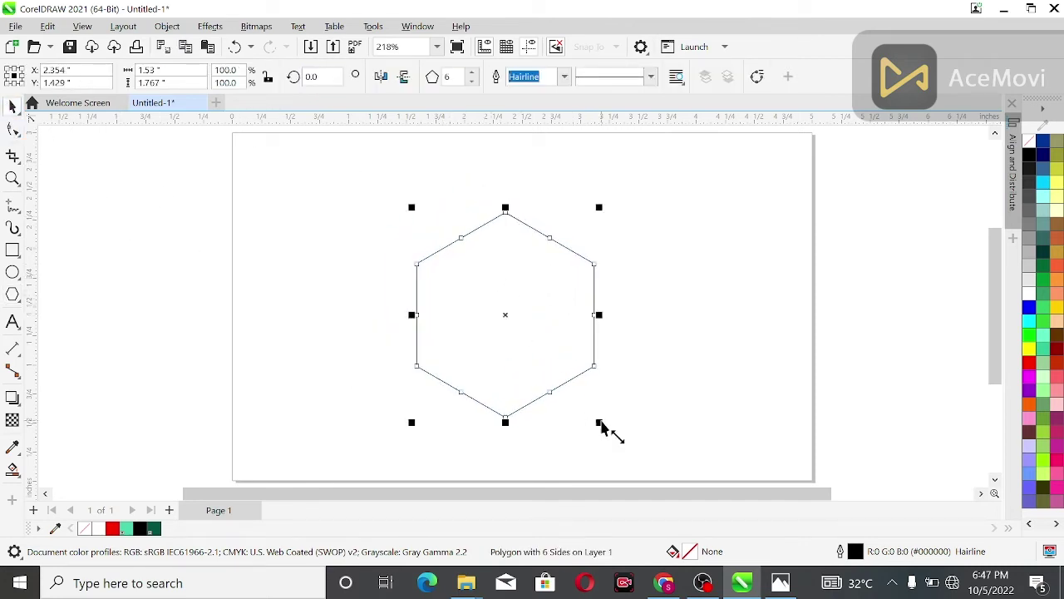
drag(598, 424, 641, 464)
click(140, 217)
click(454, 286)
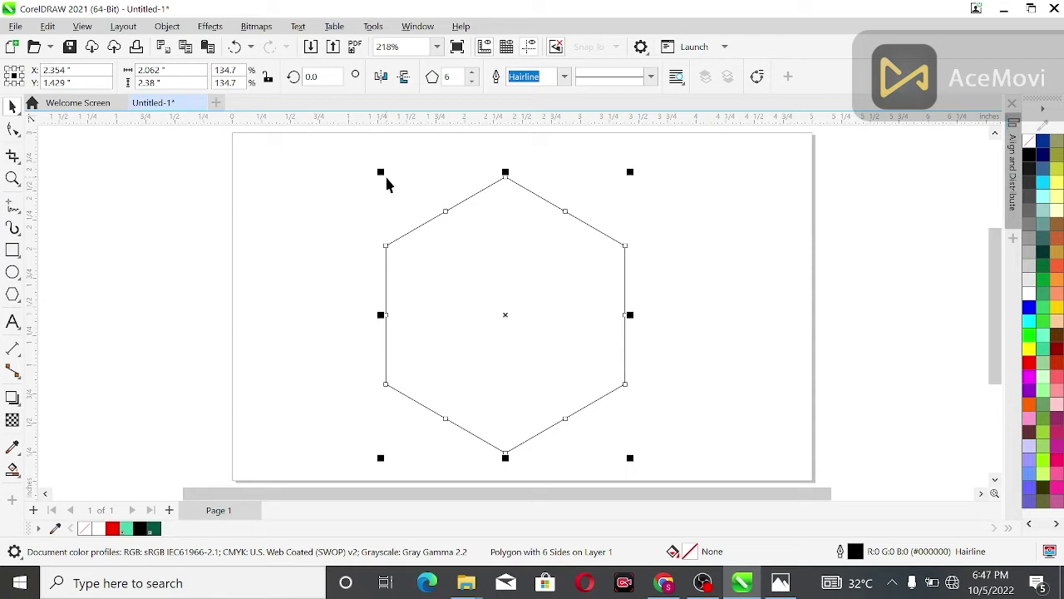
click(191, 222)
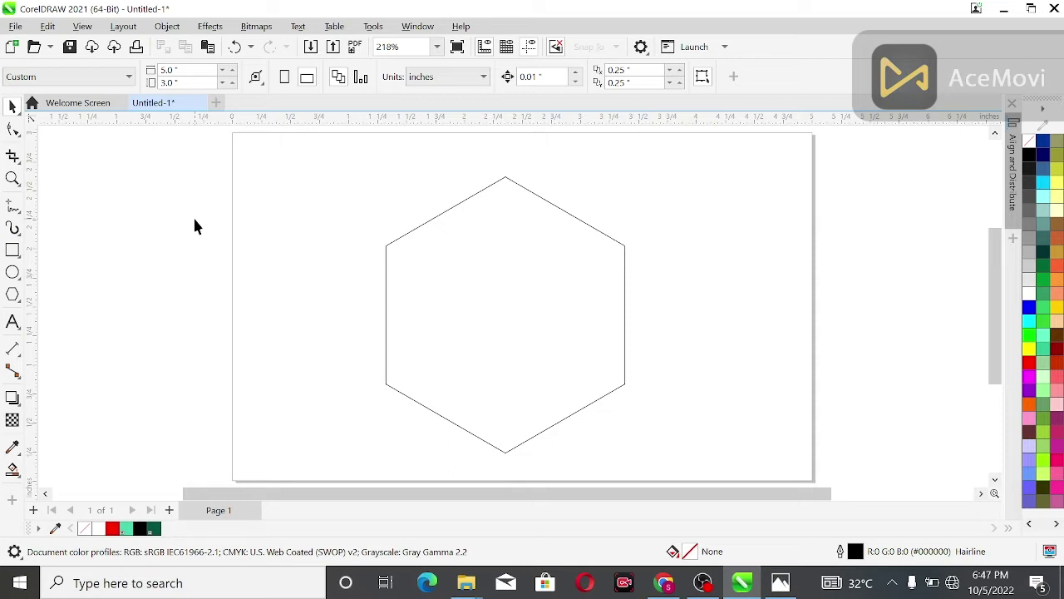
Step: Draw a thin horizontal rectangle about 3.74 by 0.14 inches across the hexagon and centre it vertically and horizontally on the hexagon
click(12, 250)
drag(244, 299, 678, 321)
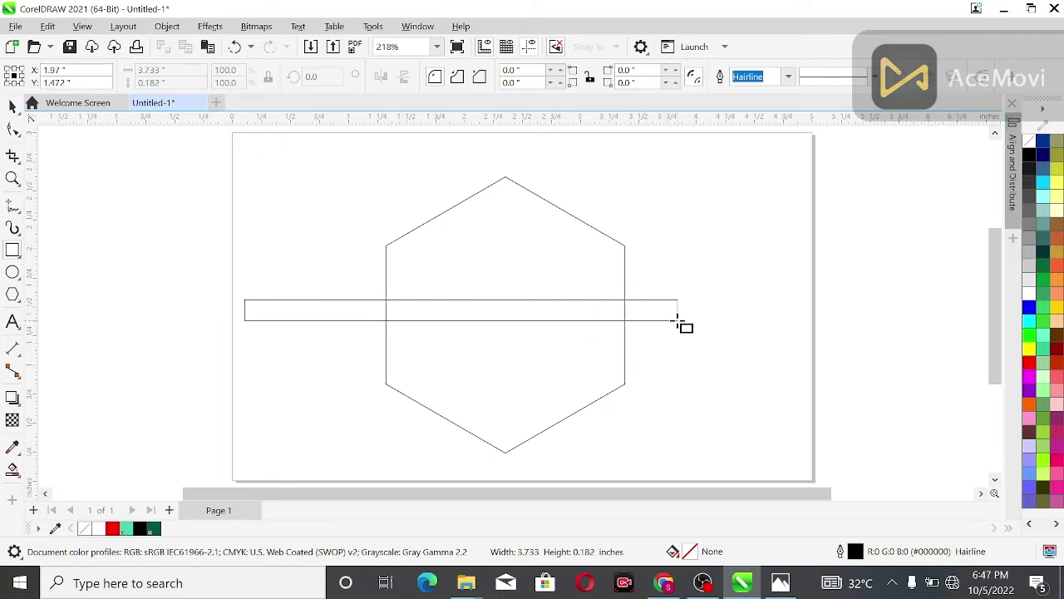
drag(676, 321, 678, 317)
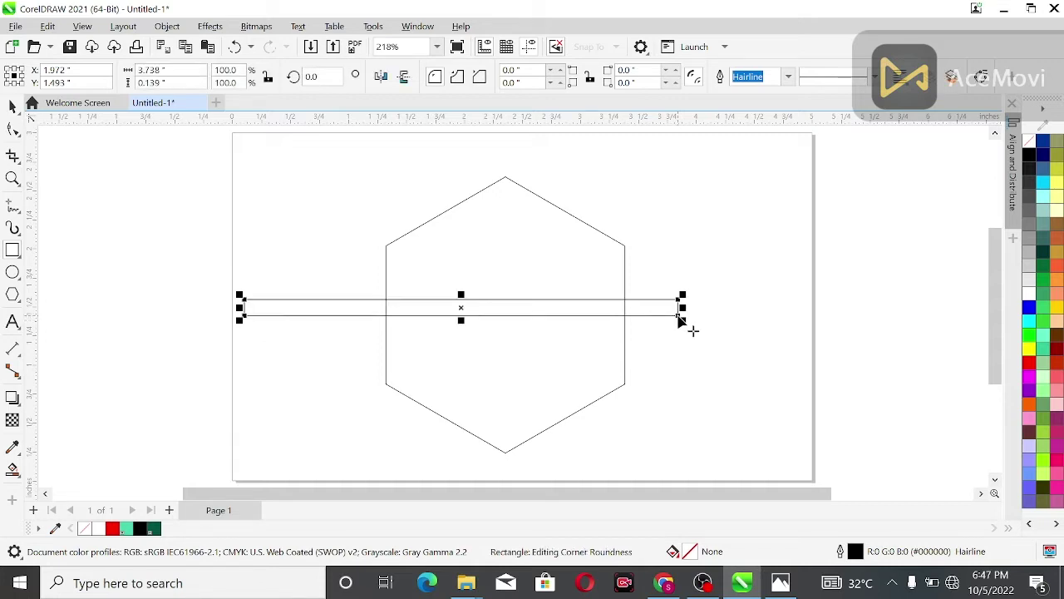
click(13, 108)
shift+click(454, 275)
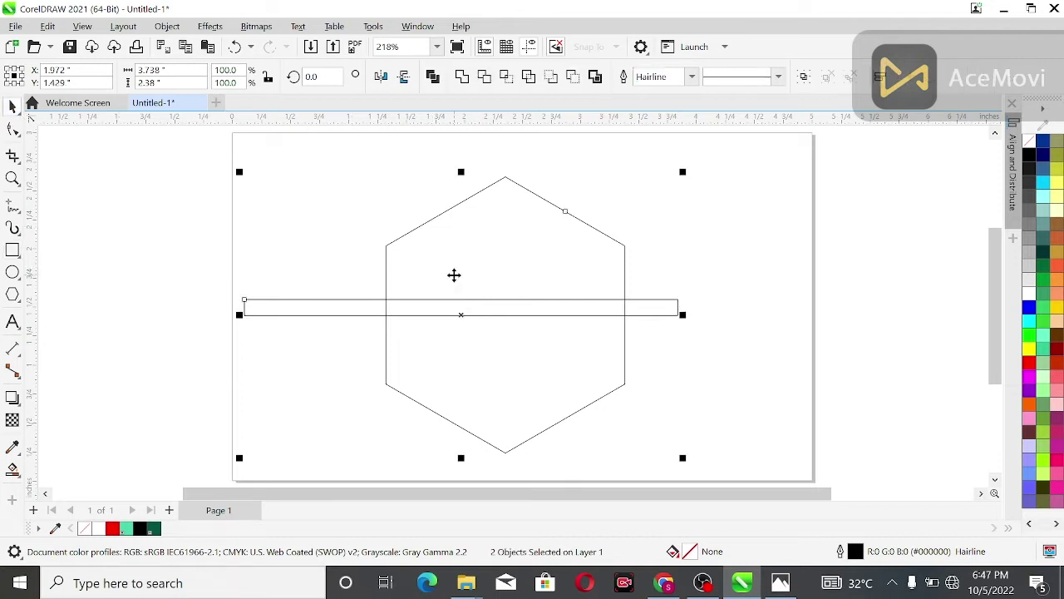
key(c)
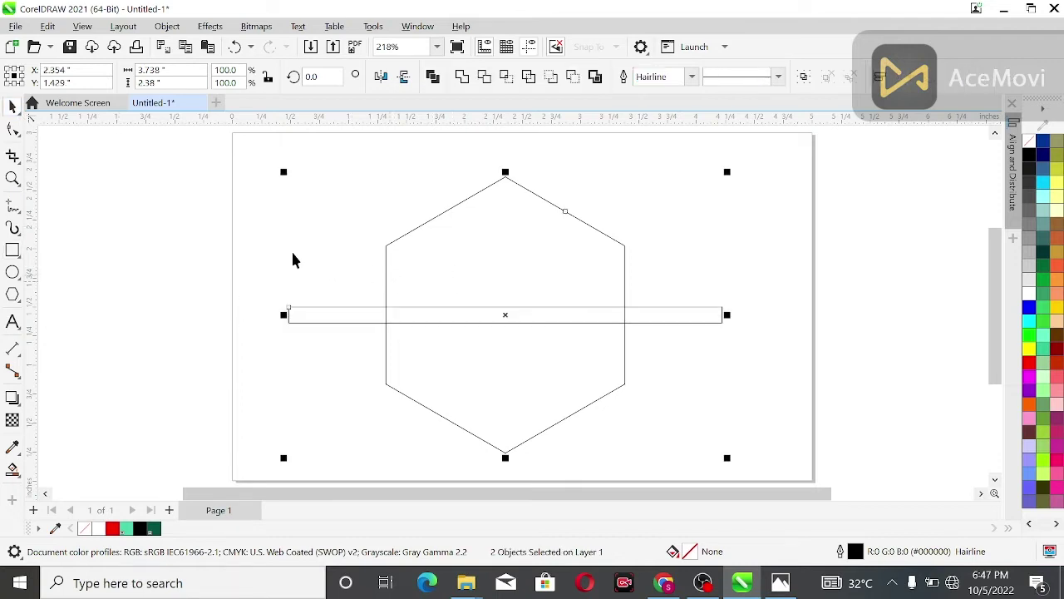
click(327, 271)
Step: Duplicate the horizontal bar, rotate the copy to 90 degrees and shorten it from its upper end to about 1.83 inches
click(447, 314)
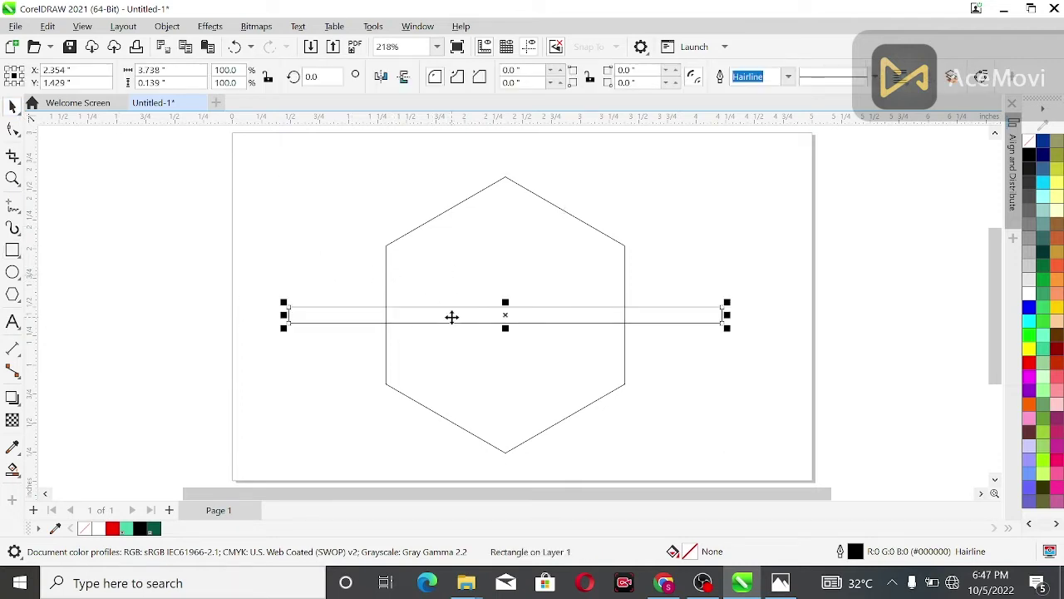
key(ctrl+d)
click(311, 75)
text(90)
key(Return)
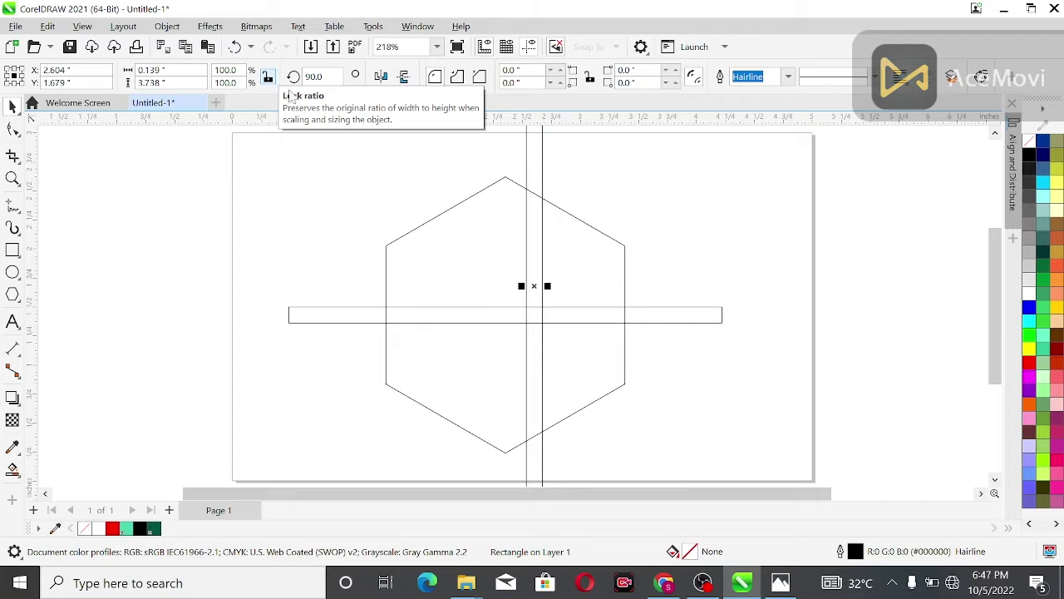
scroll(998, 283, up, 2)
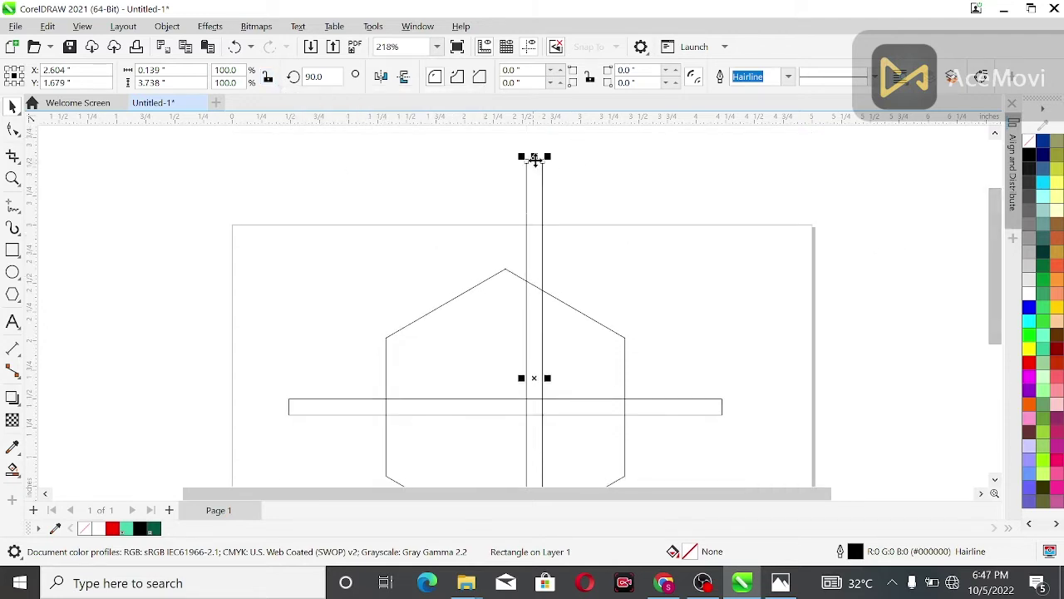
drag(536, 158, 551, 381)
drag(999, 249, 998, 303)
click(859, 287)
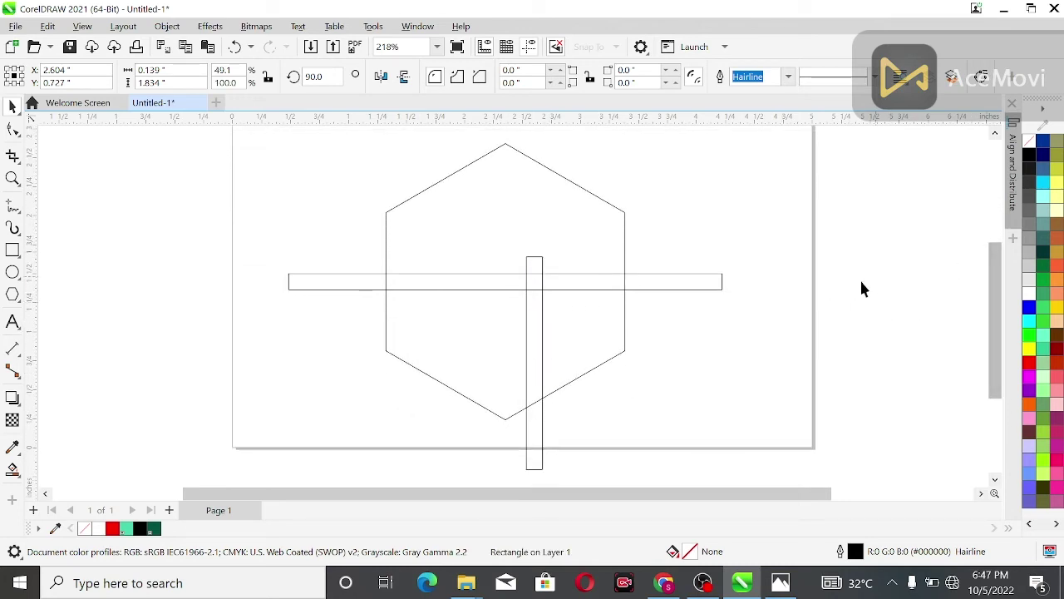
Step: Move the vertical bar just inside the hexagon's left edge and reduce it to about 0.09 by 0.95 inches, ending on the horizontal bar
click(537, 358)
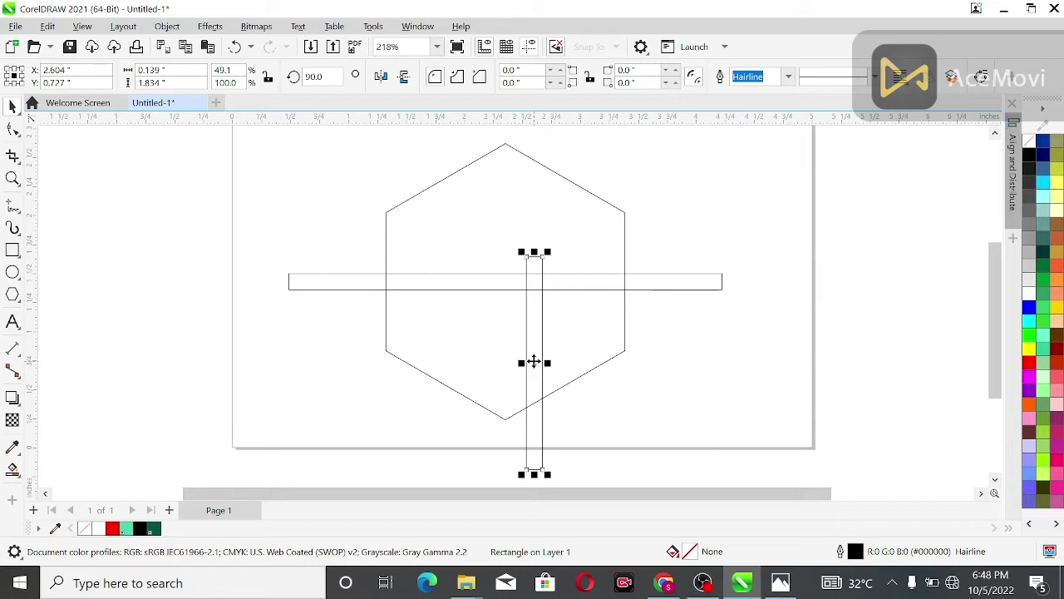
drag(533, 362, 400, 285)
click(333, 209)
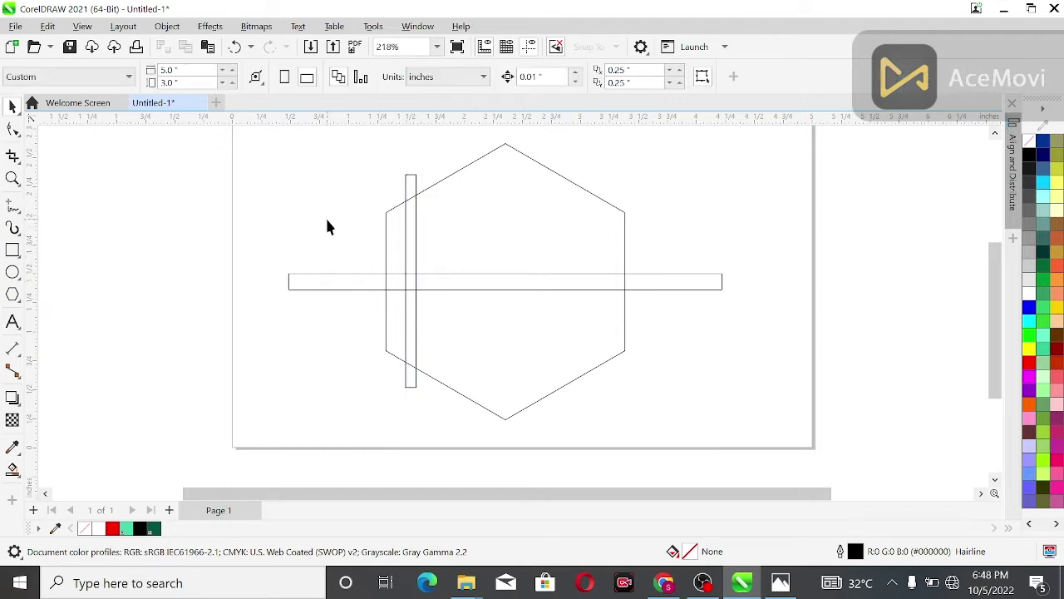
click(410, 257)
drag(410, 391, 405, 295)
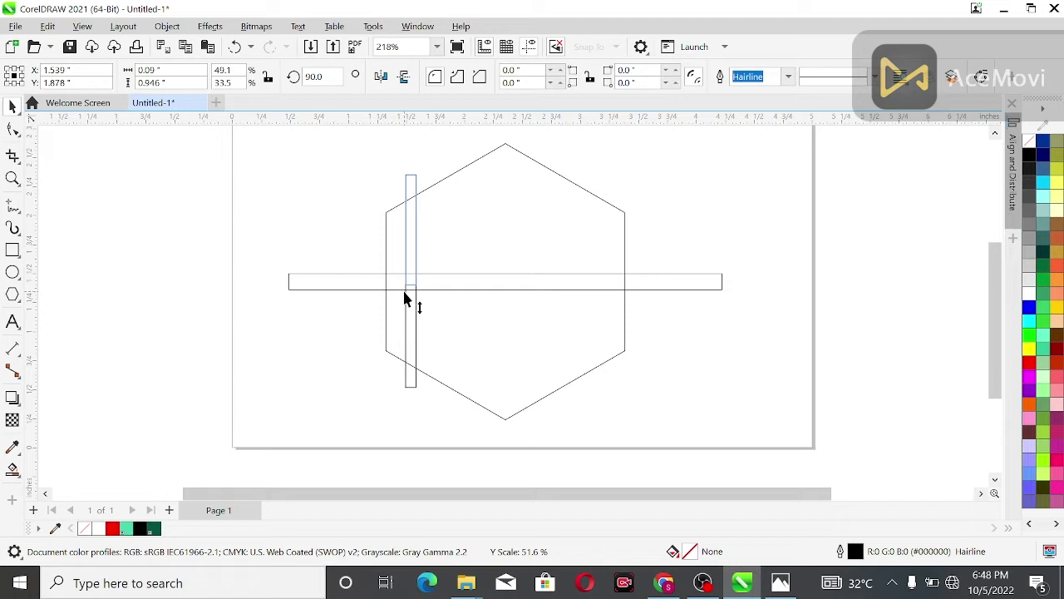
drag(405, 298, 406, 296)
click(362, 221)
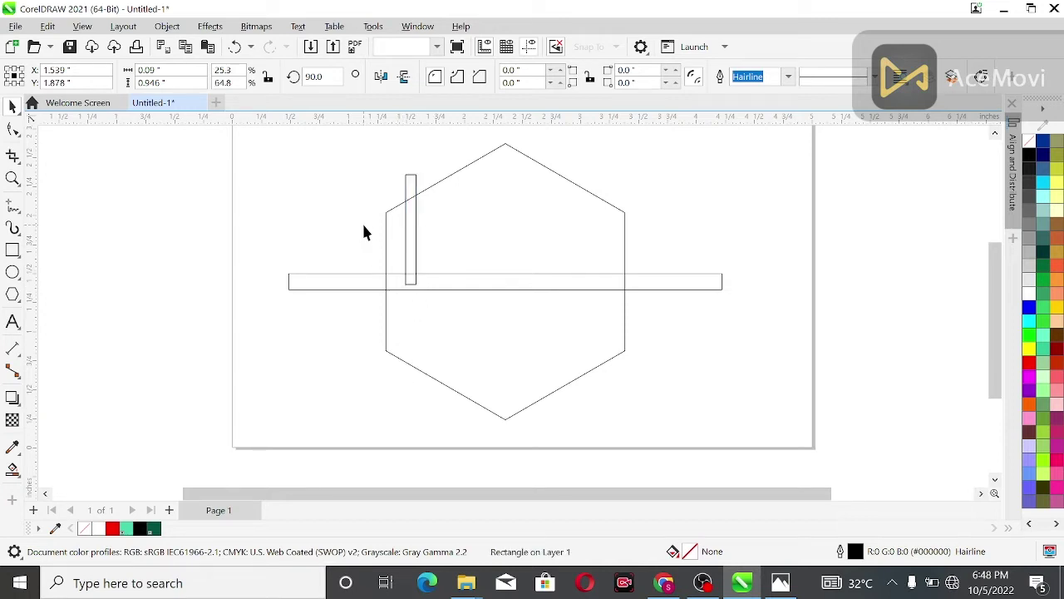
Step: Duplicate the short vertical bar and place the copy a small gap to its right, crossing the hexagon's upper-left edge
click(414, 252)
key(ctrl+d)
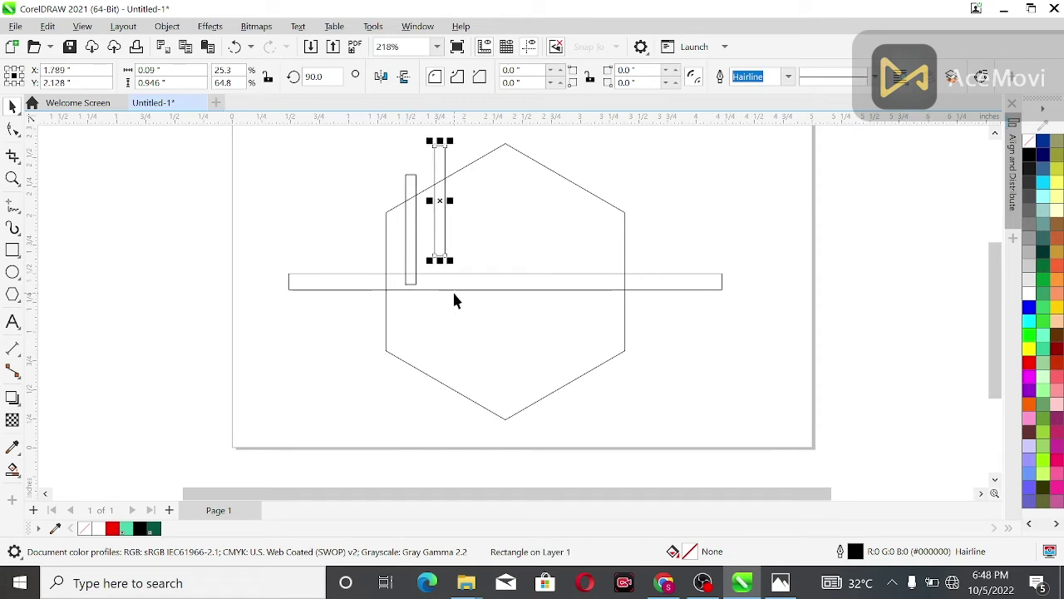
click(374, 178)
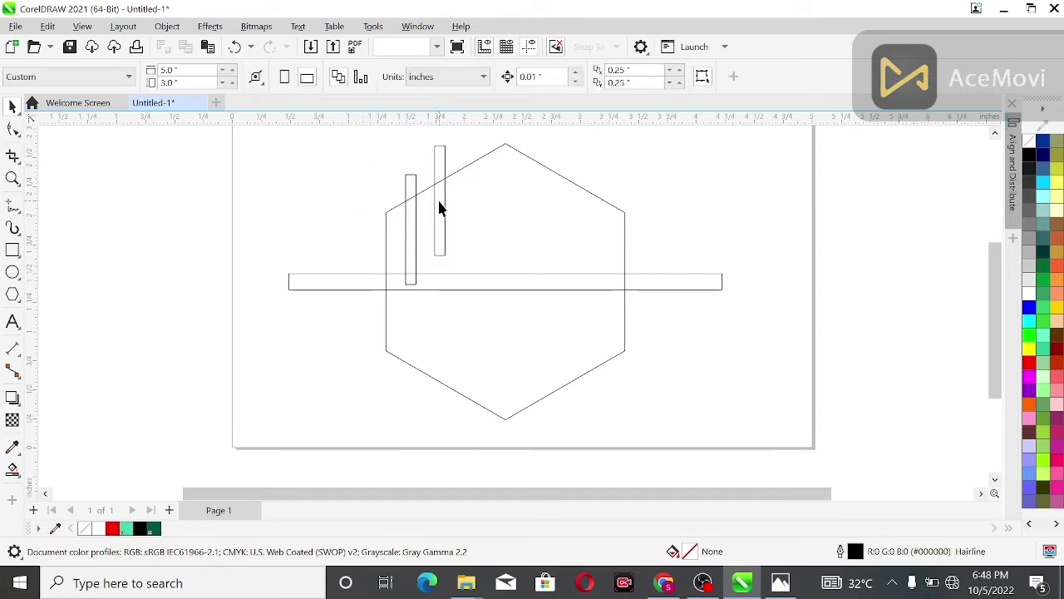
click(439, 203)
drag(438, 203, 454, 232)
click(426, 174)
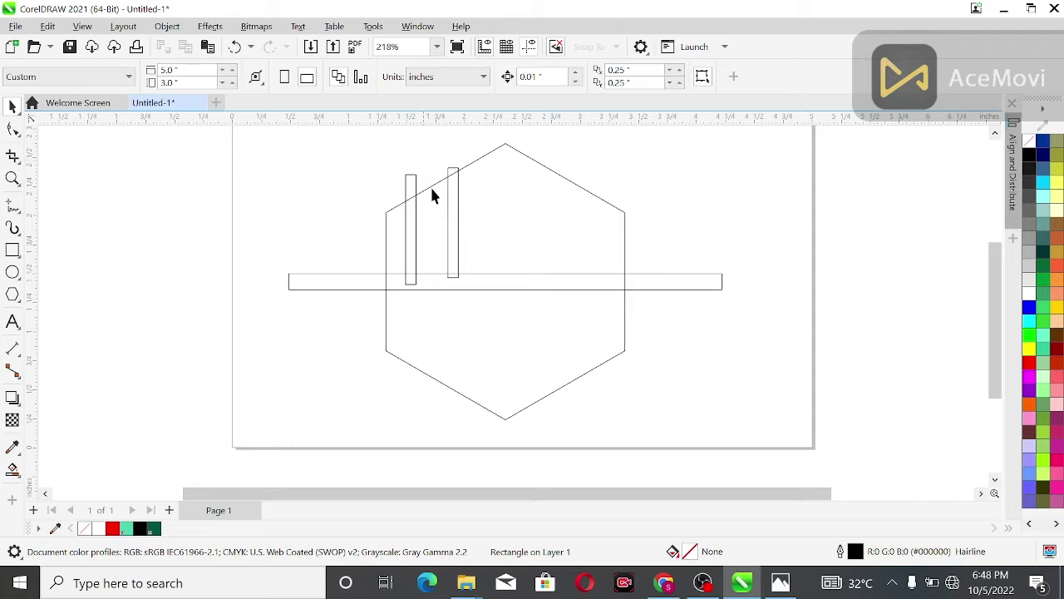
click(454, 231)
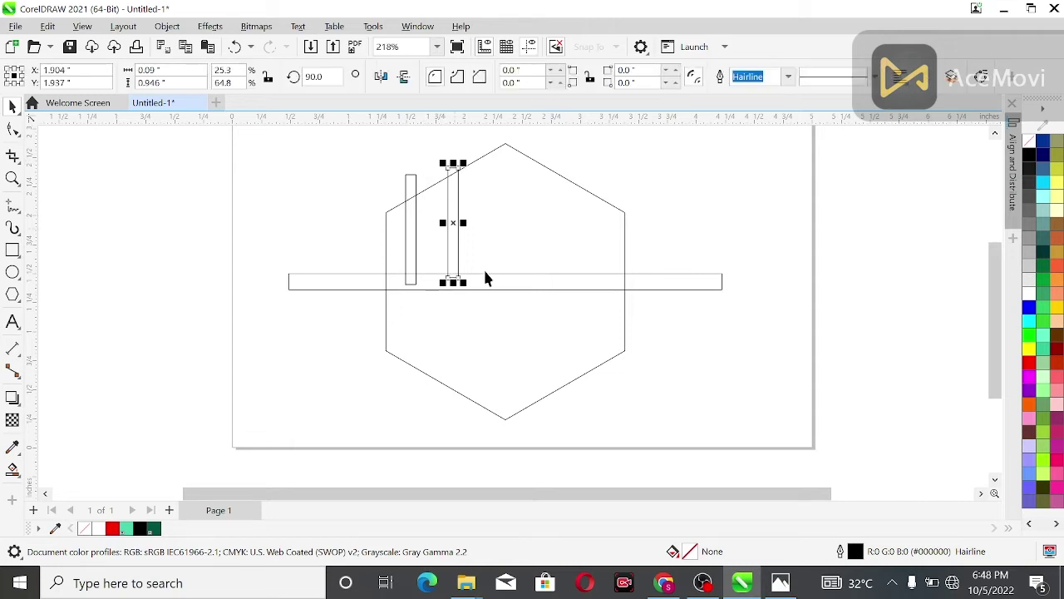
key(Left)
key(Left)
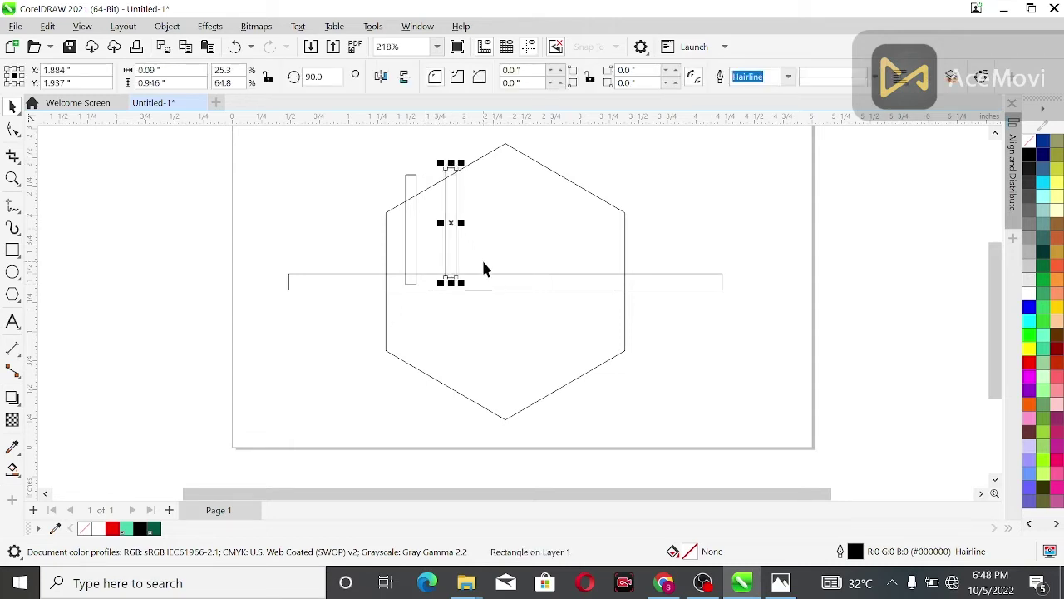
click(366, 176)
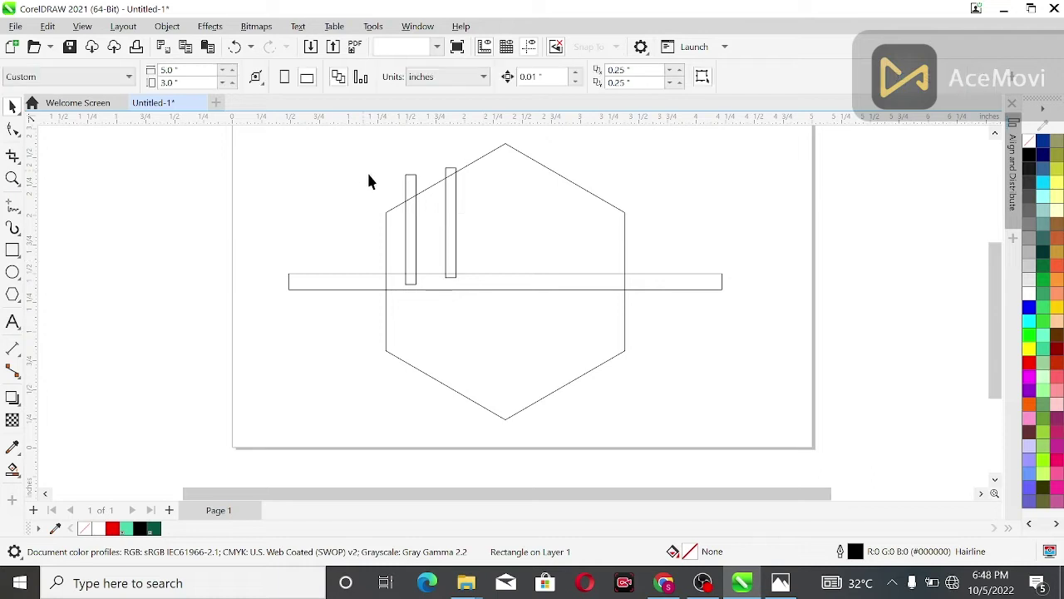
Step: Duplicate the second vertical bar and place the copy just inside the hexagon's right edge, ending on the horizontal bar
click(453, 243)
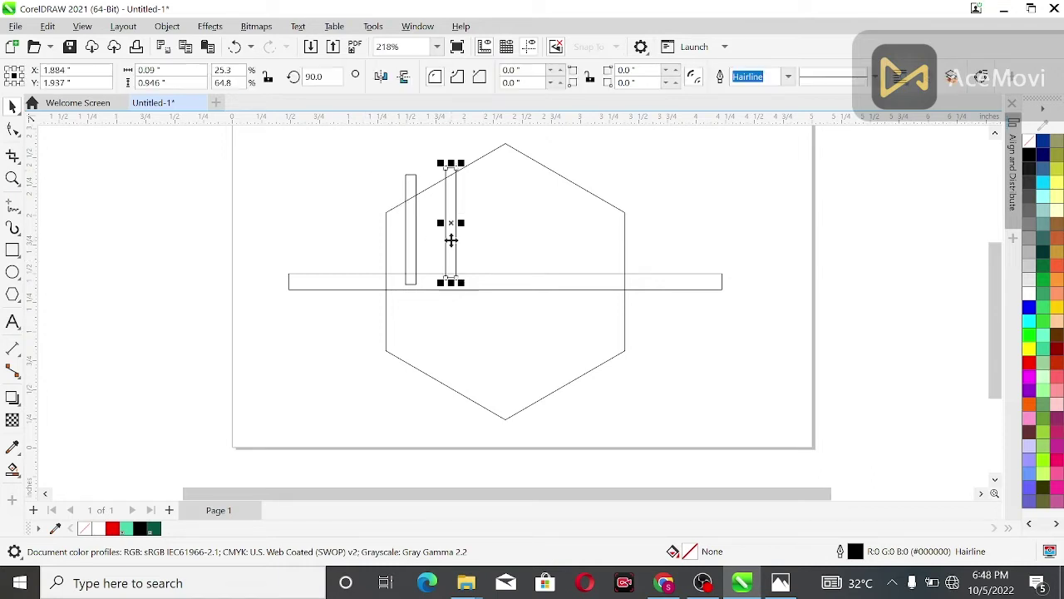
key(ctrl+d)
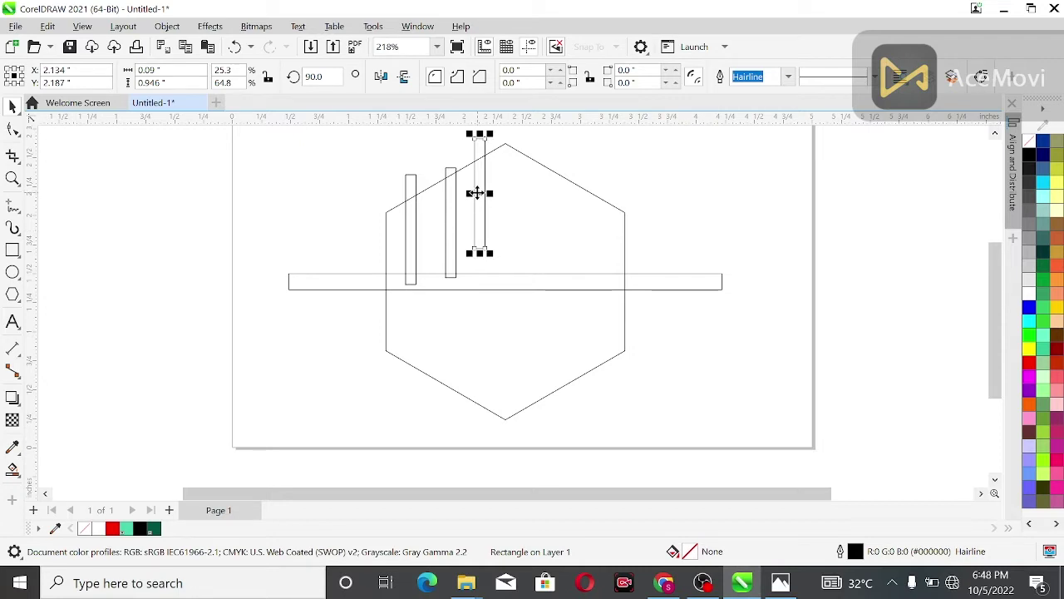
drag(477, 192, 596, 240)
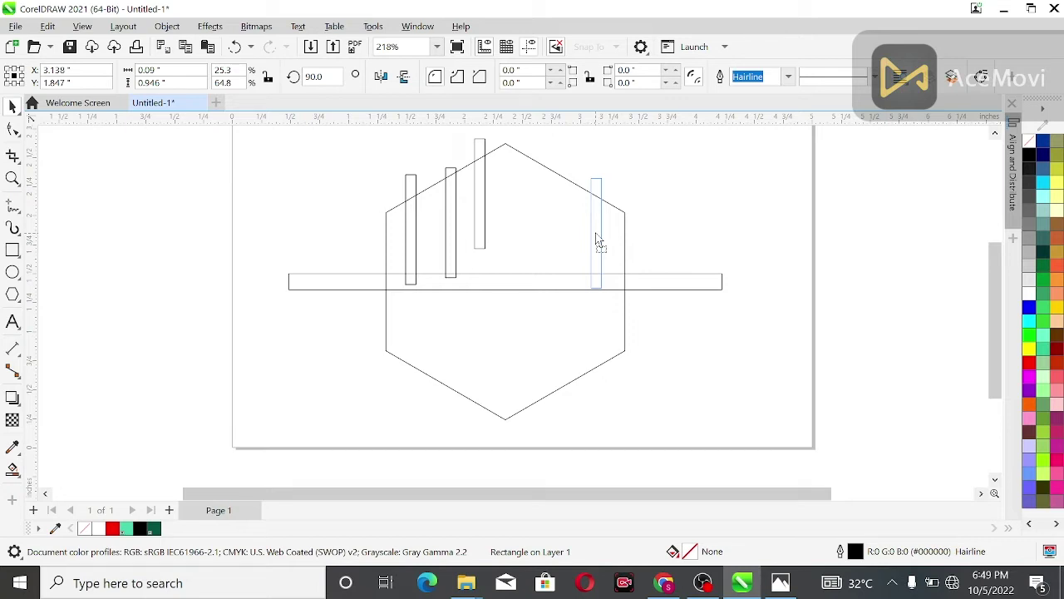
drag(596, 241, 595, 234)
click(645, 224)
Step: Duplicate the rightmost vertical bar, rotate the copy to 360 degrees and lay it along the long bar's top edge in the hexagon's right half
click(595, 238)
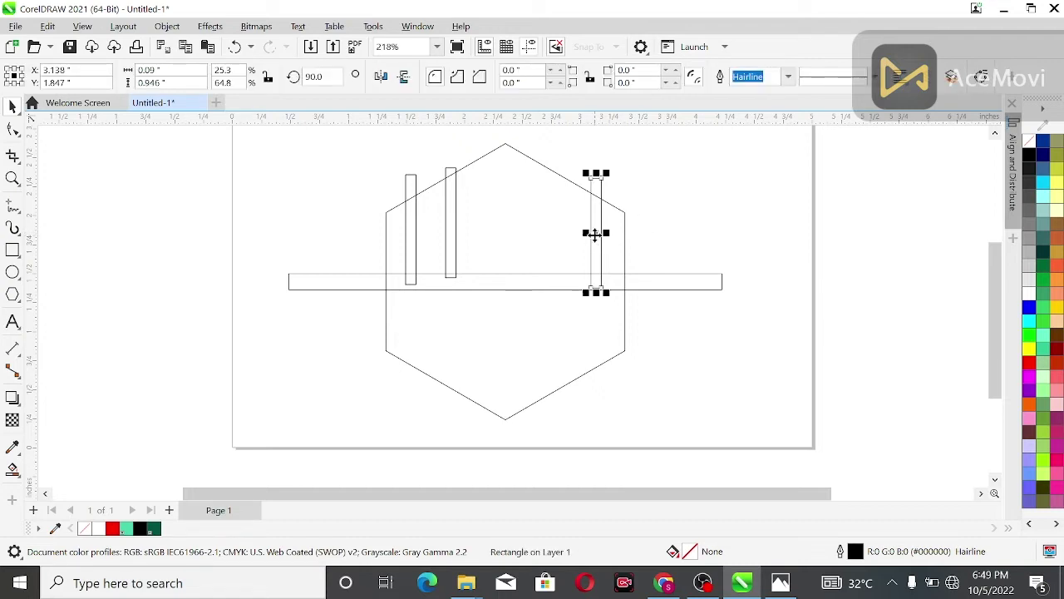
key(ctrl+d)
double_click(312, 76)
text(360)
key(Return)
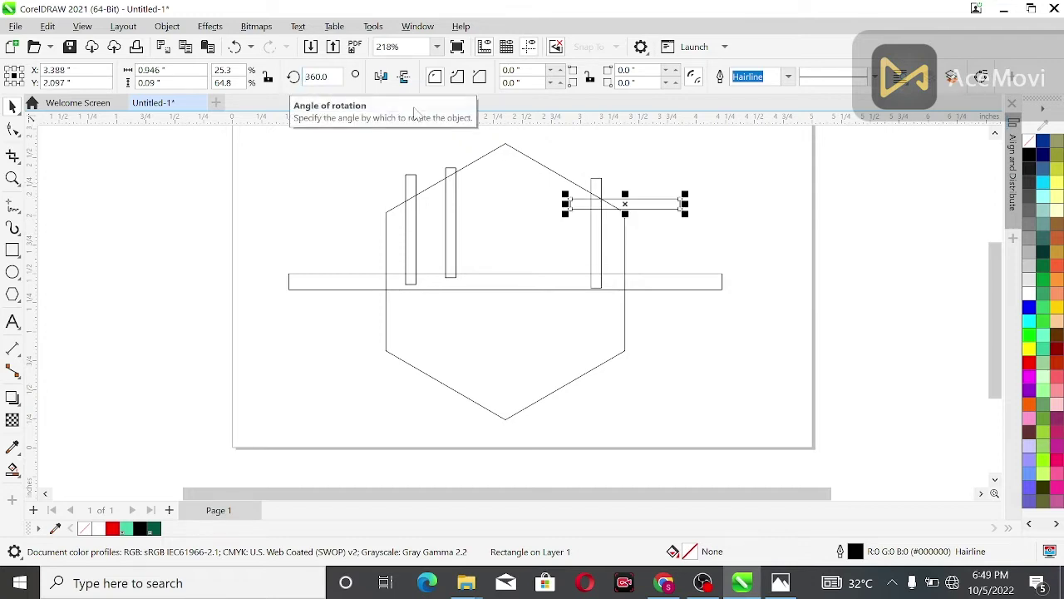
click(647, 159)
click(626, 203)
drag(625, 204, 575, 272)
click(659, 222)
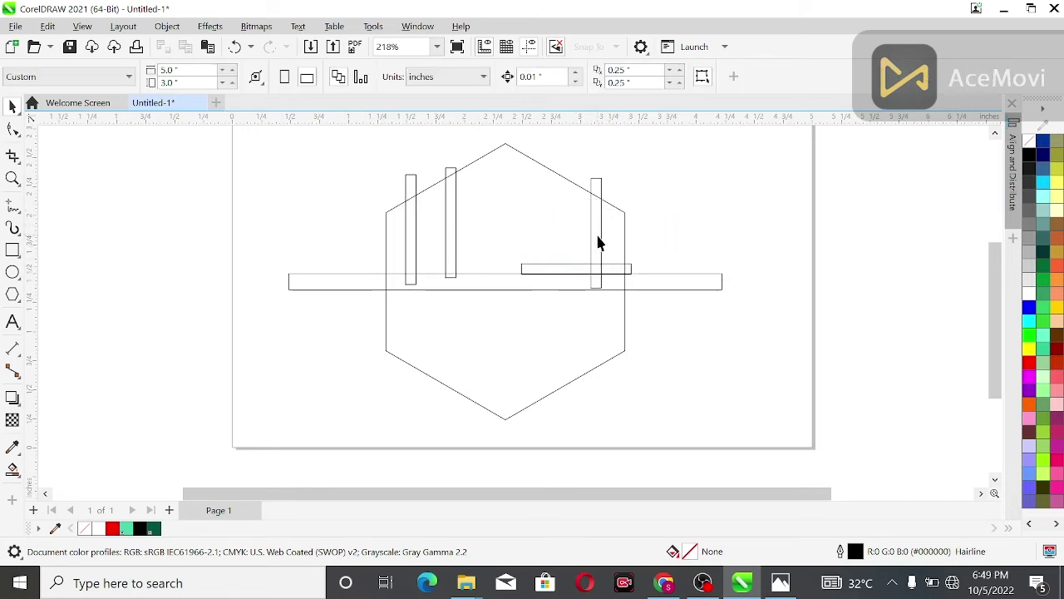
Step: Place a copy of the rightmost vertical bar a small gap to its left, crossing the hexagon's upper-right edge
click(599, 243)
drag(599, 234, 566, 229)
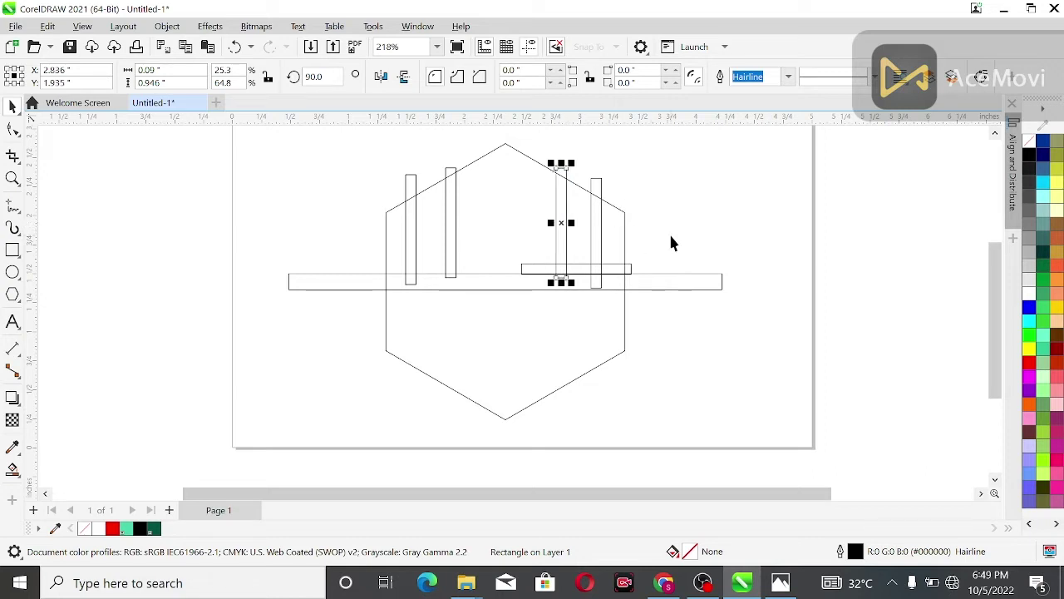
key(Left)
click(646, 189)
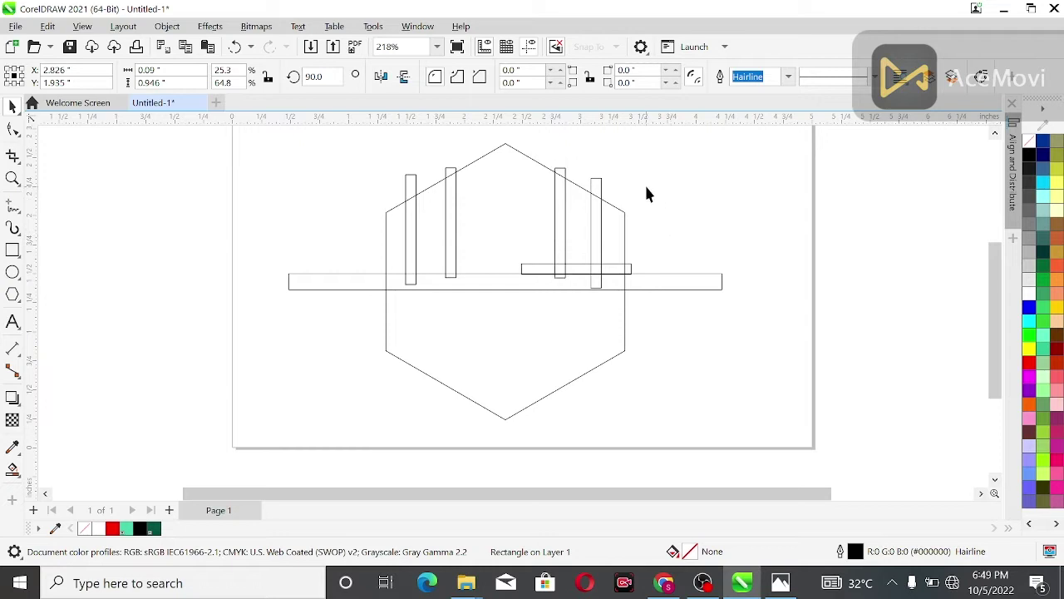
Step: Duplicate the second vertical bar from the left, rotate the copy to 120 degrees and place it sloping down rightward from the hexagon's top corner
click(453, 230)
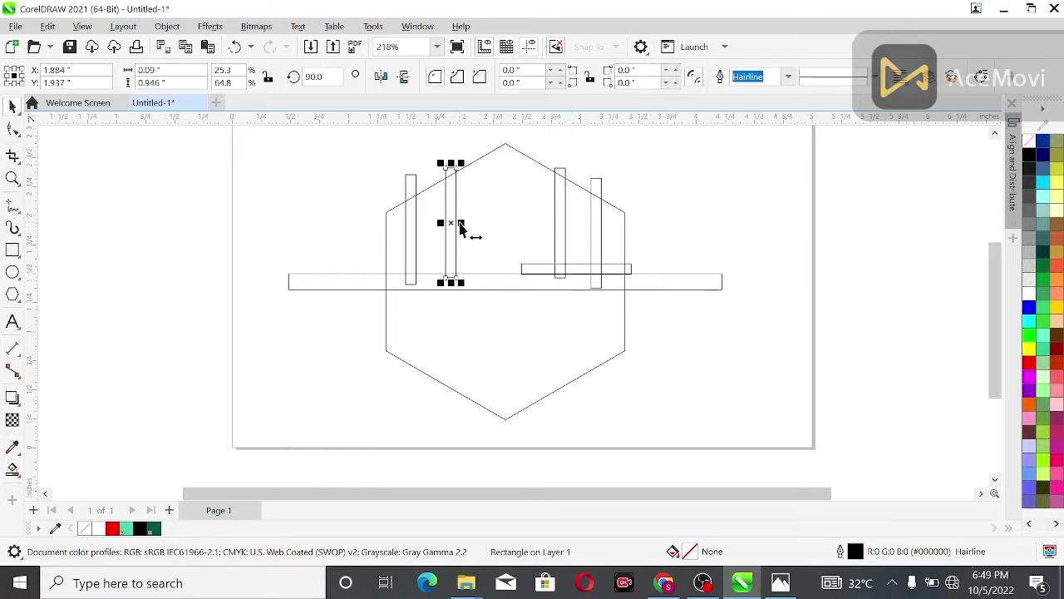
key(ctrl+d)
drag(324, 77, 253, 82)
text(120)
key(Return)
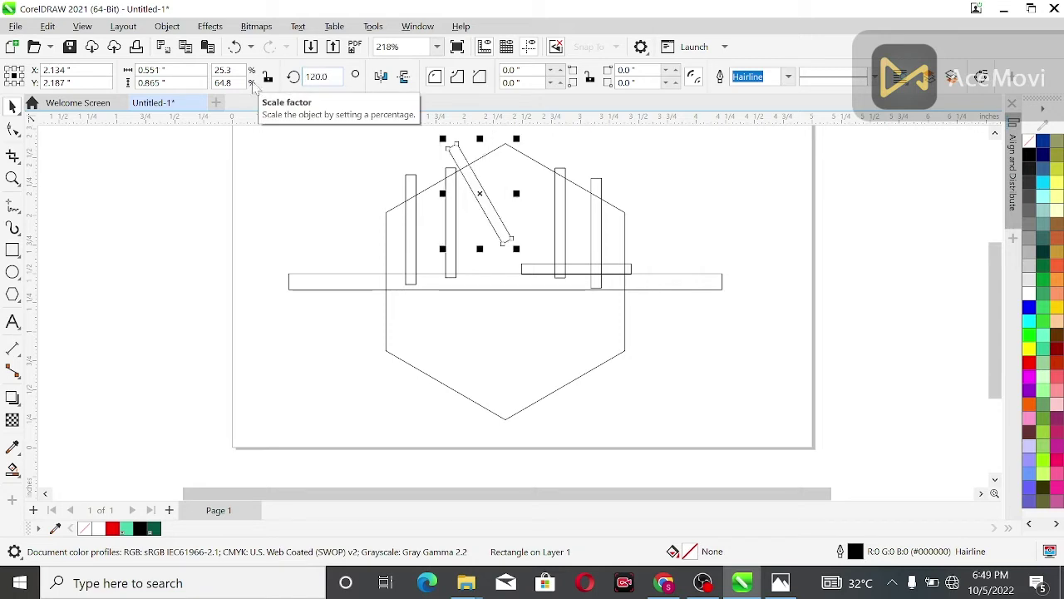
click(375, 155)
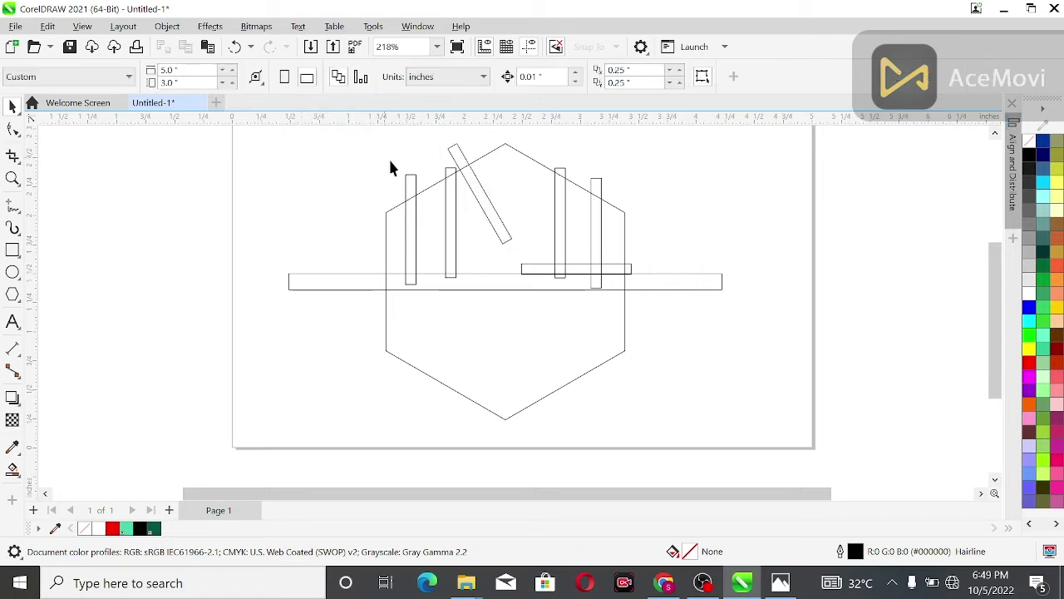
click(485, 208)
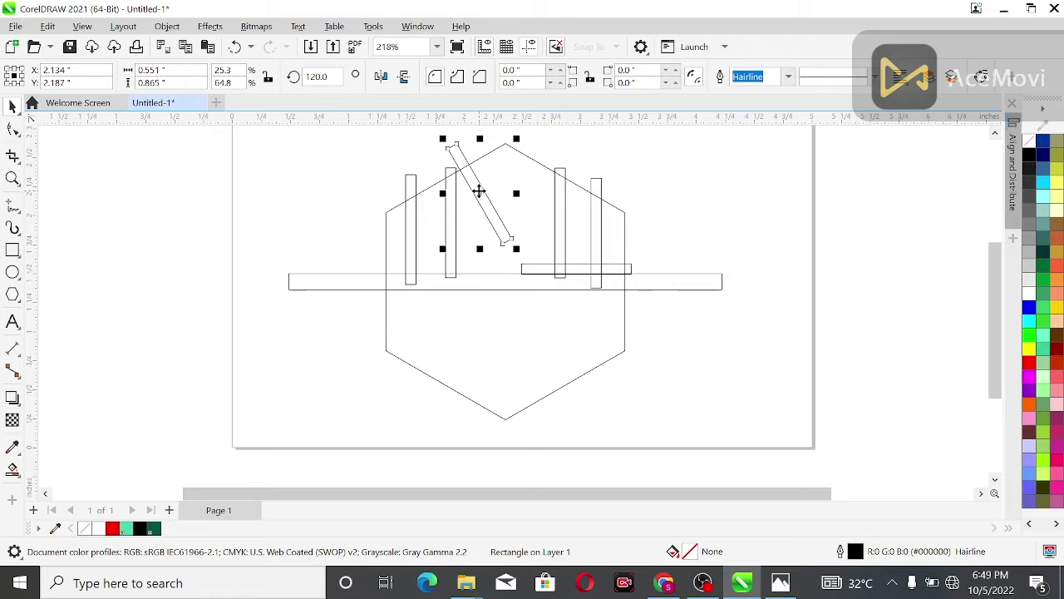
drag(478, 192, 539, 181)
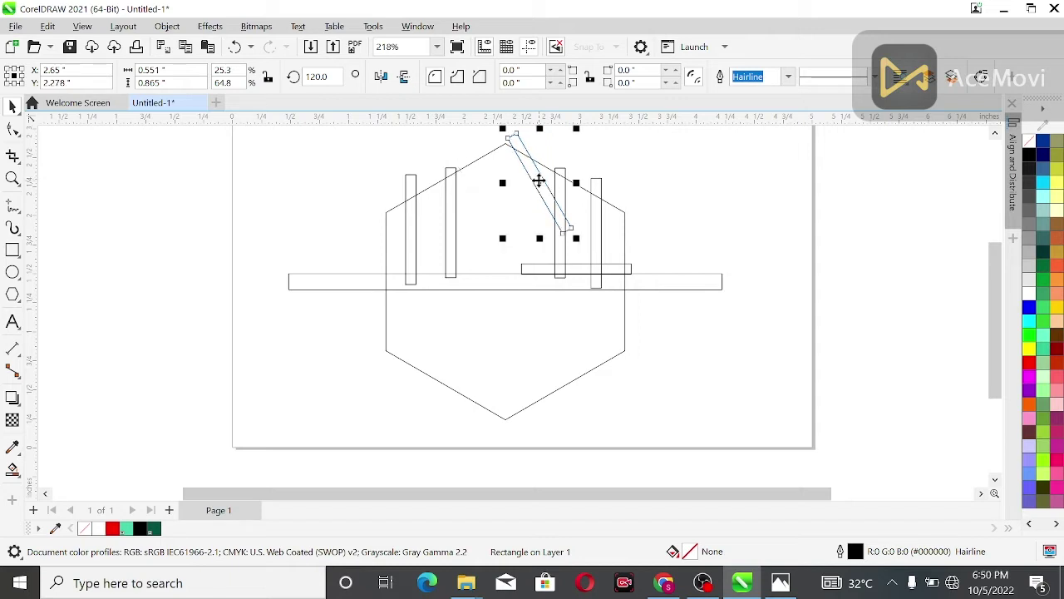
Step: Duplicate the slanted bar, mirror the copy horizontally and place it opposite so both meet at the hexagon's top corner
key(ctrl+d)
click(380, 76)
drag(565, 156, 479, 185)
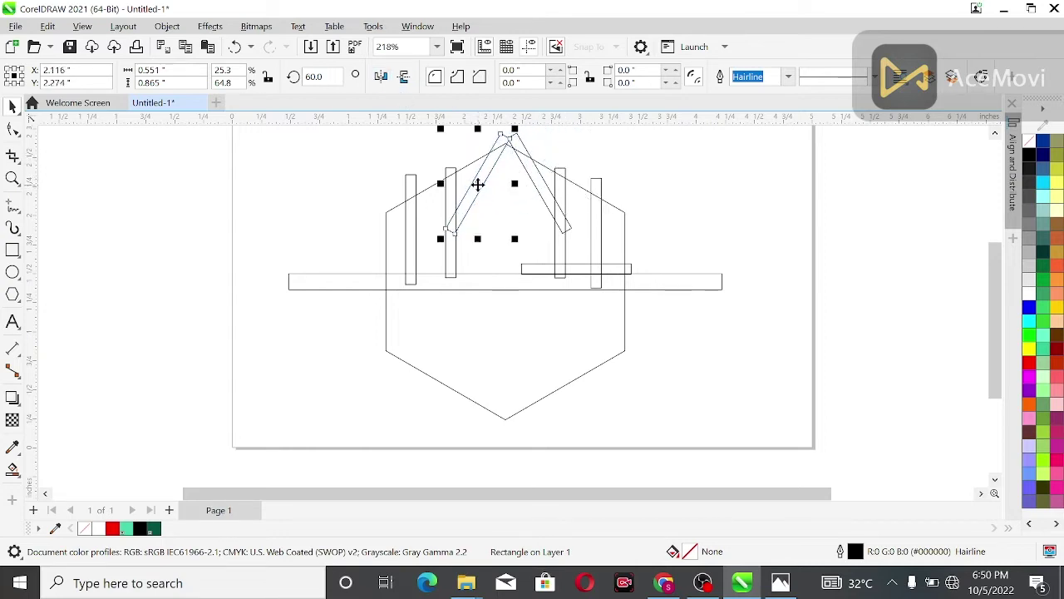
Step: Duplicate the short horizontal bar lying on the long bar and rotate the copy to 90 degrees
click(409, 145)
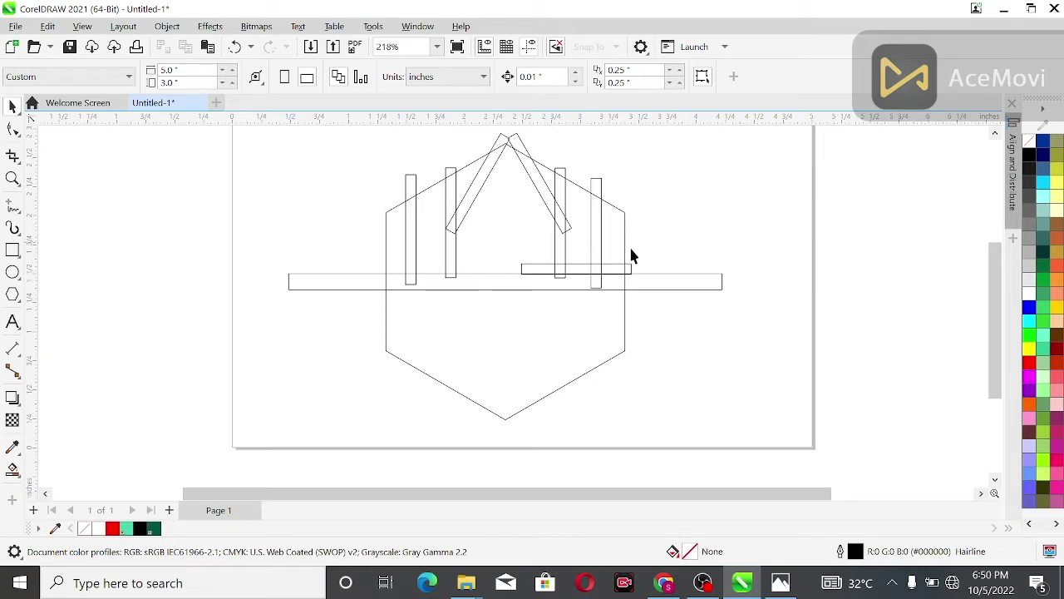
click(546, 269)
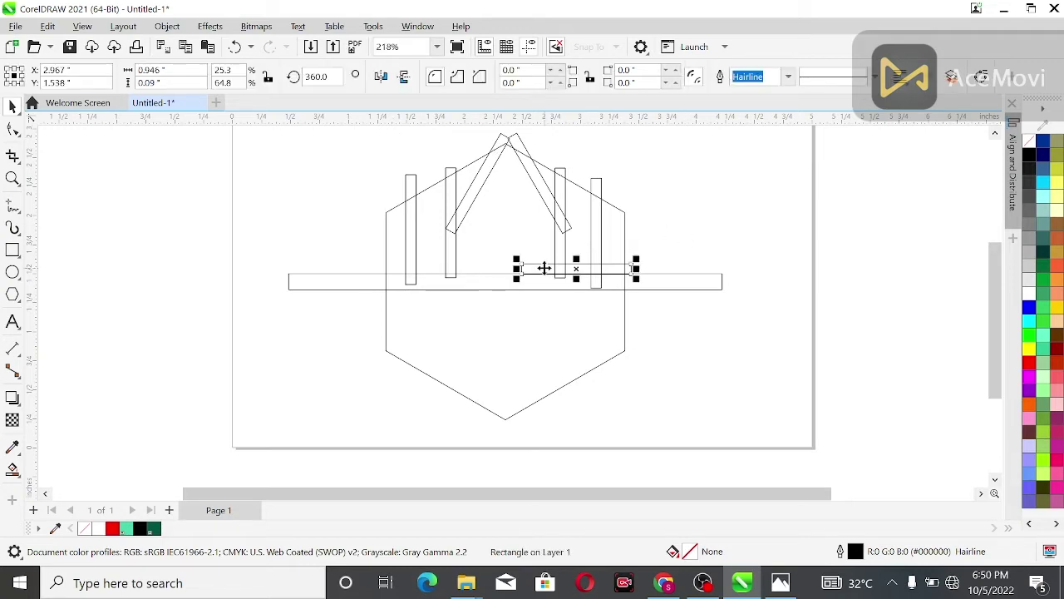
key(ctrl+d)
click(318, 76)
drag(315, 77, 300, 75)
text(0)
key(Return)
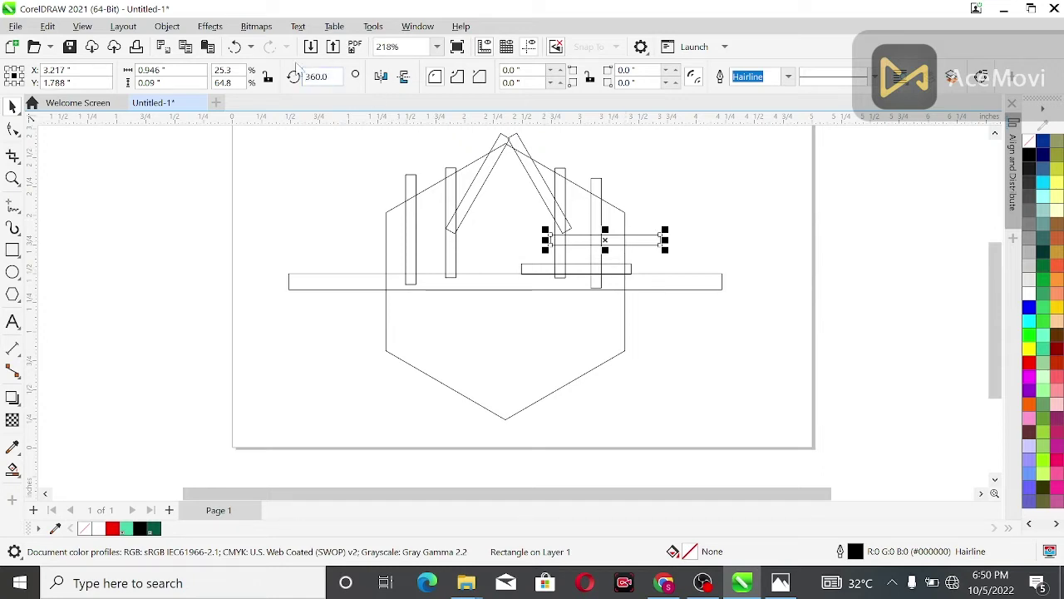
click(324, 77)
text(0)
key(Return)
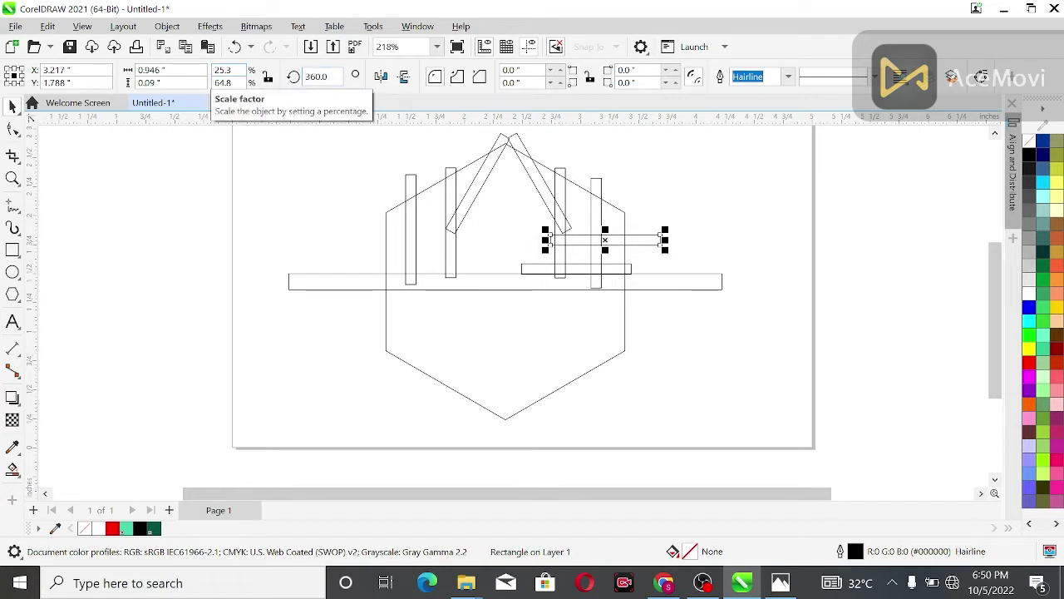
click(317, 77)
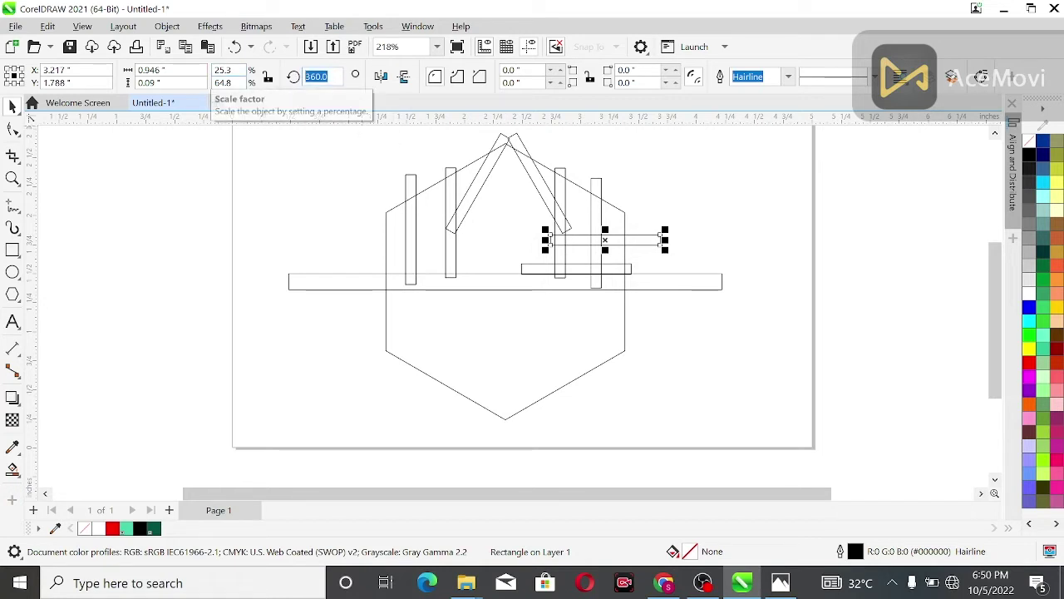
text(90)
key(Return)
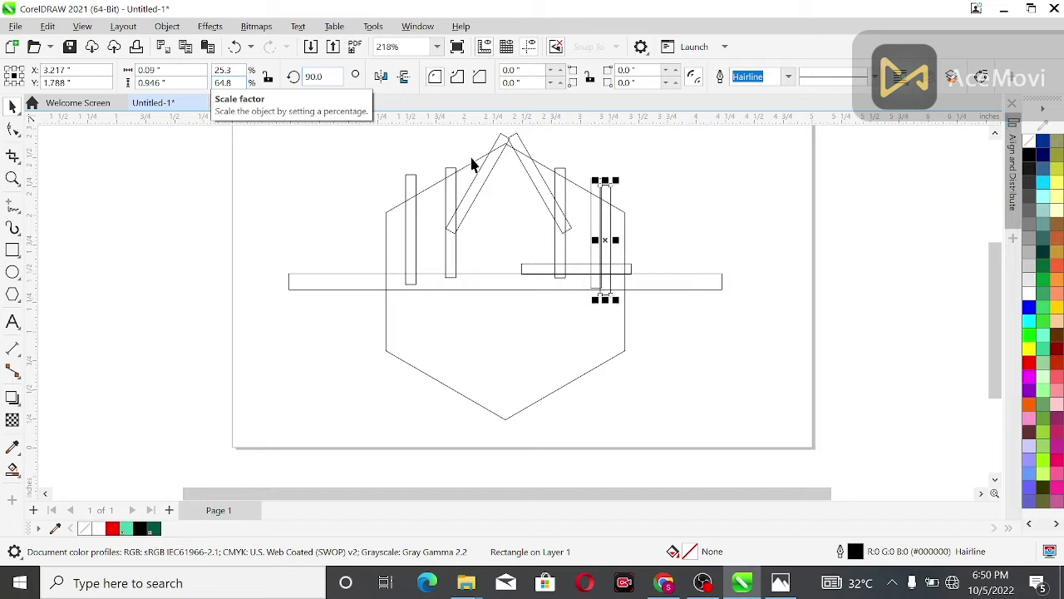
Step: Move the upright copy beneath the hexagon's top corner, just above the long bar, and centre it horizontally on the hexagon
click(639, 220)
drag(605, 238, 505, 225)
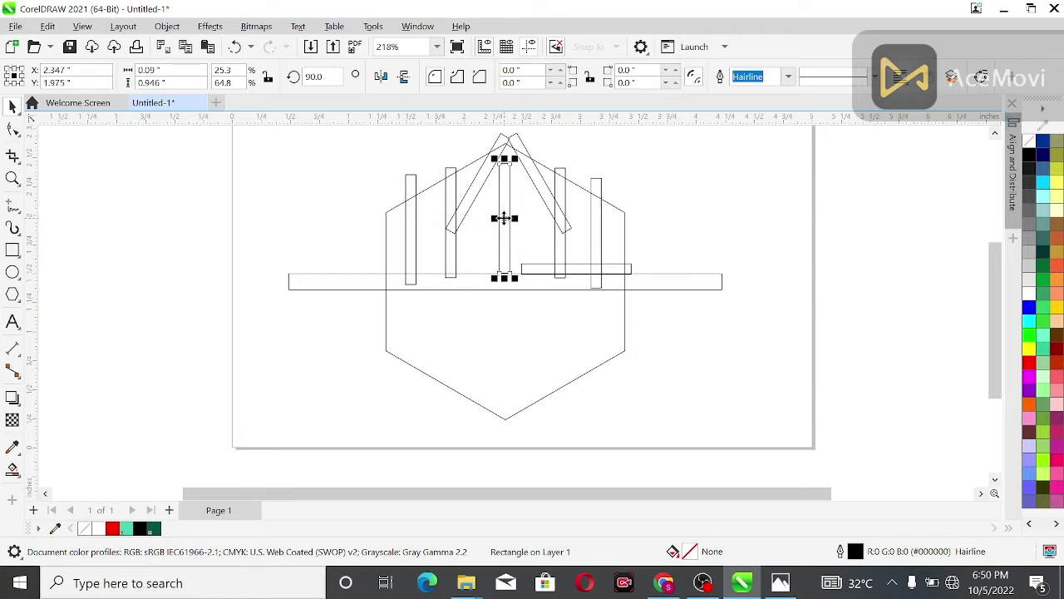
shift+click(513, 321)
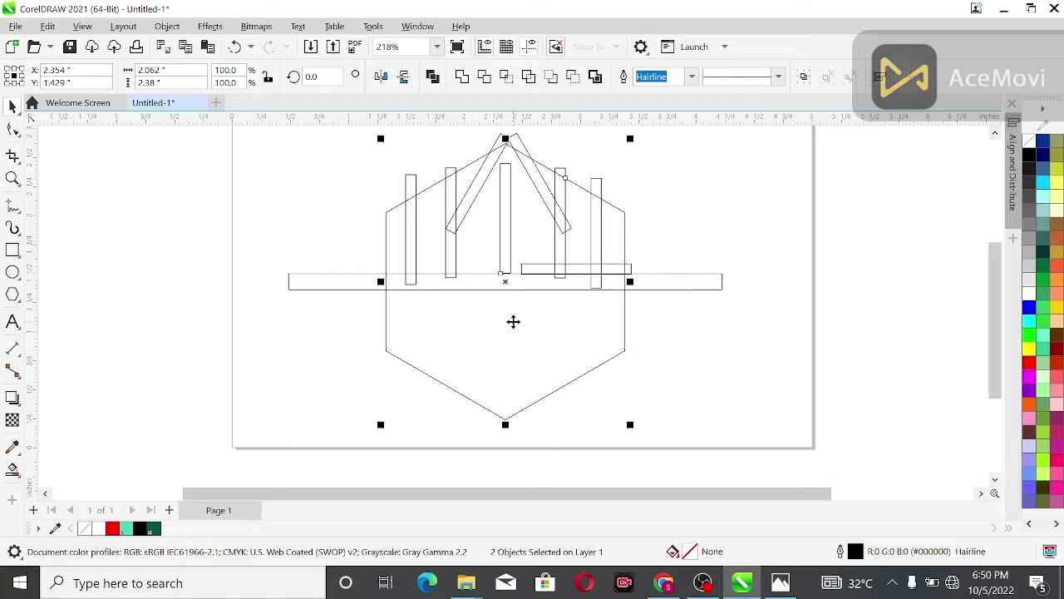
click(653, 184)
Step: Stretch the short horizontal bar leftward to about 1.1 inches so it overlaps the foot of the central vertical bar
click(536, 266)
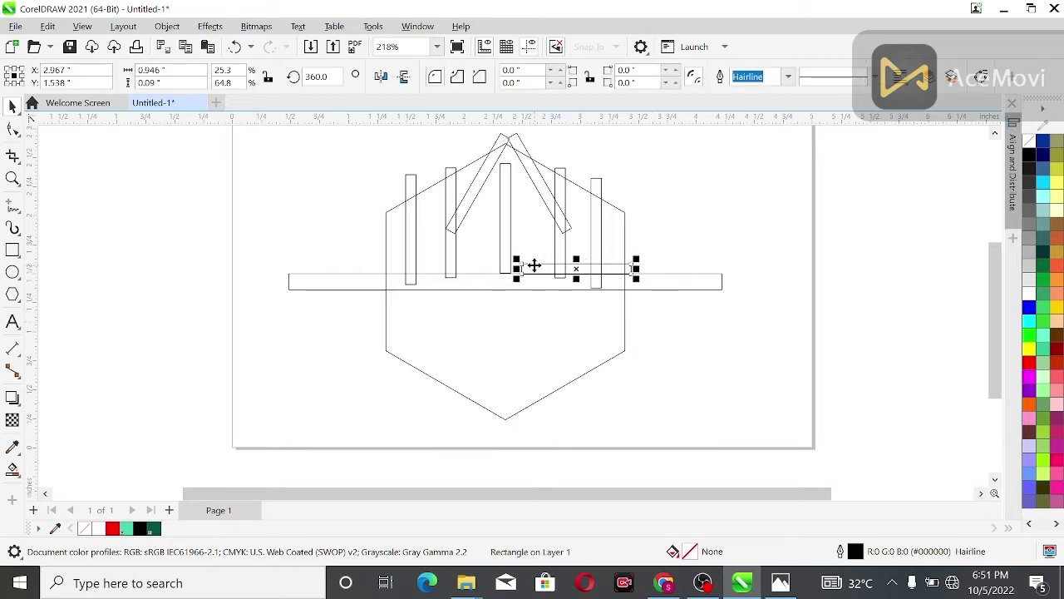
drag(516, 269, 498, 271)
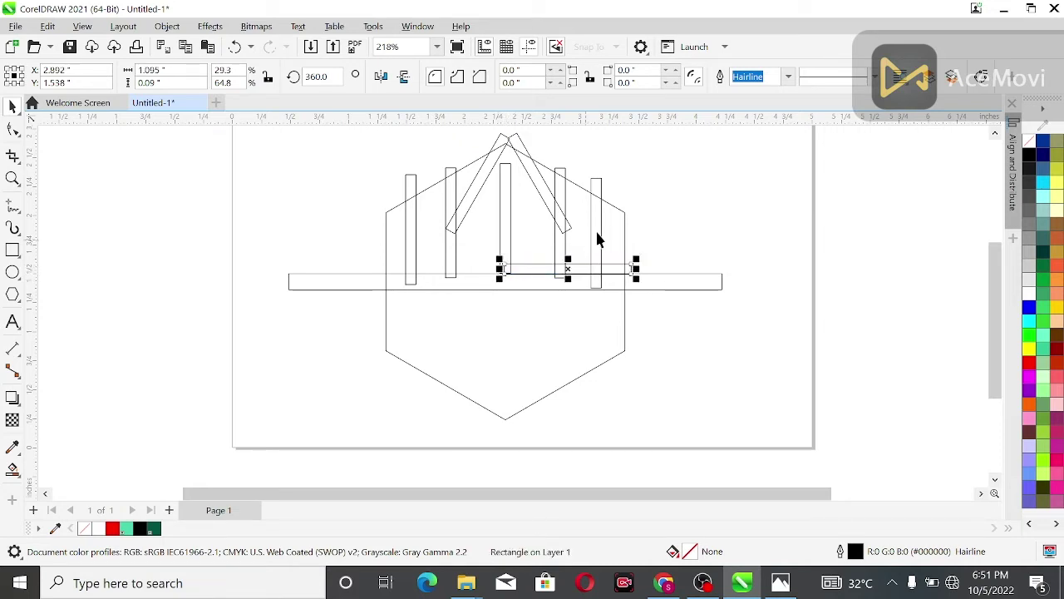
click(643, 225)
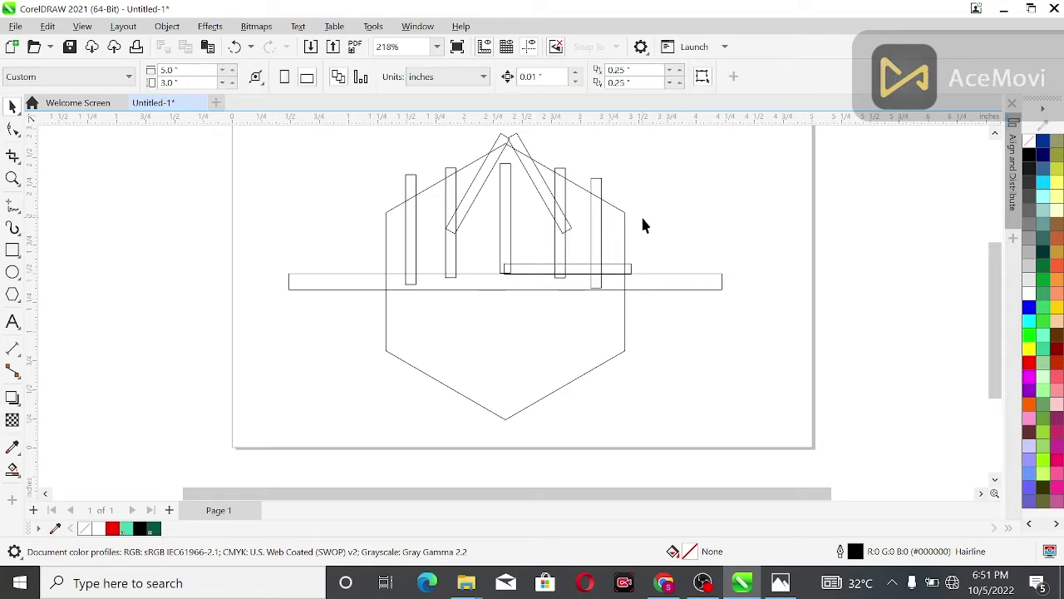
Step: Widen the vertical bar just right of the central one leftward to about 0.125 inch
click(559, 241)
drag(550, 233, 551, 231)
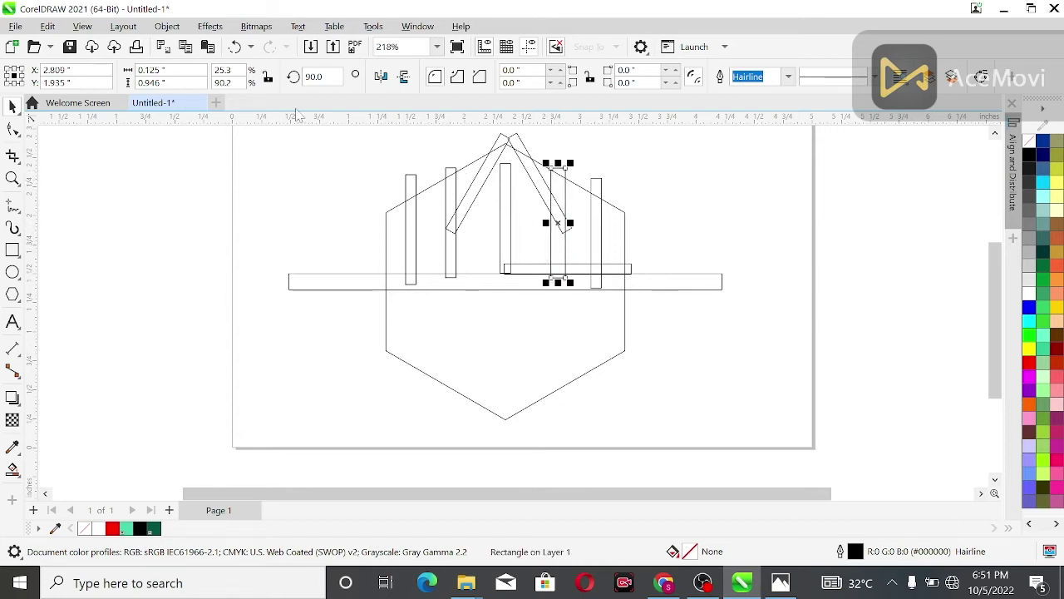
click(152, 70)
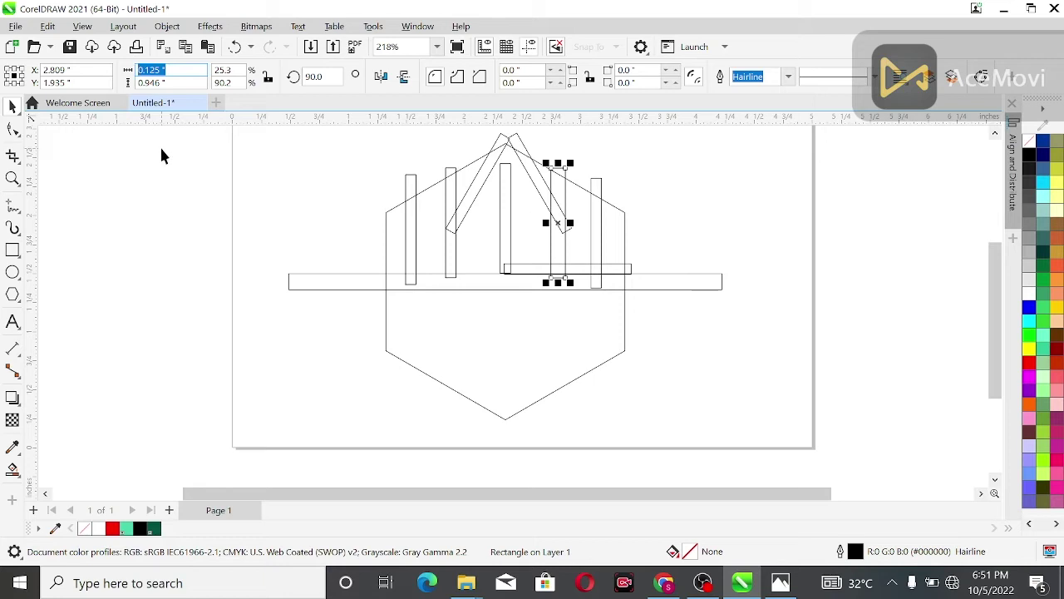
click(340, 185)
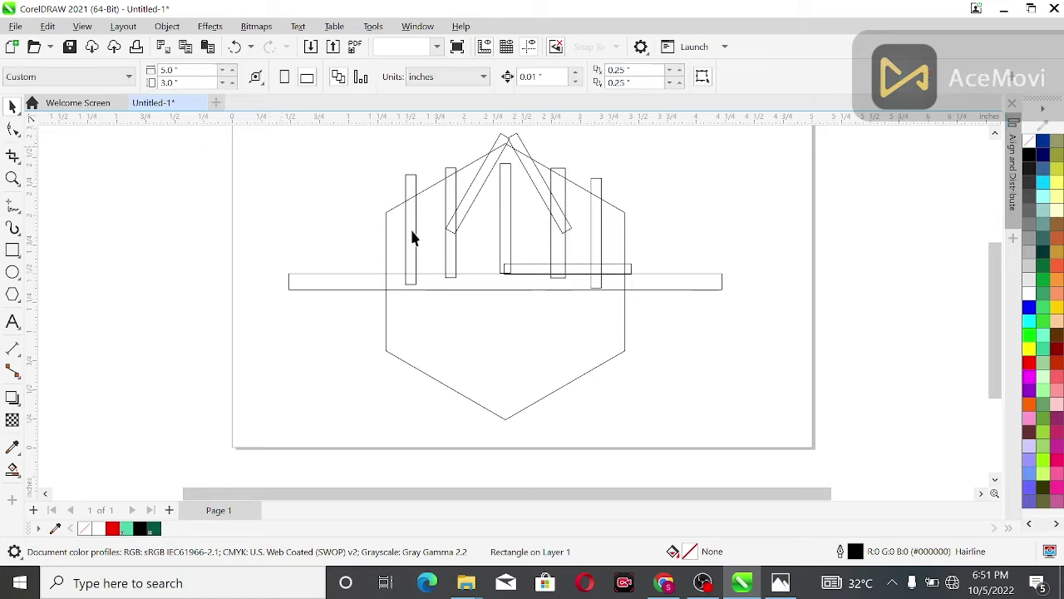
Step: Set the width of the second vertical bar from the left to 0.125 inch
click(448, 256)
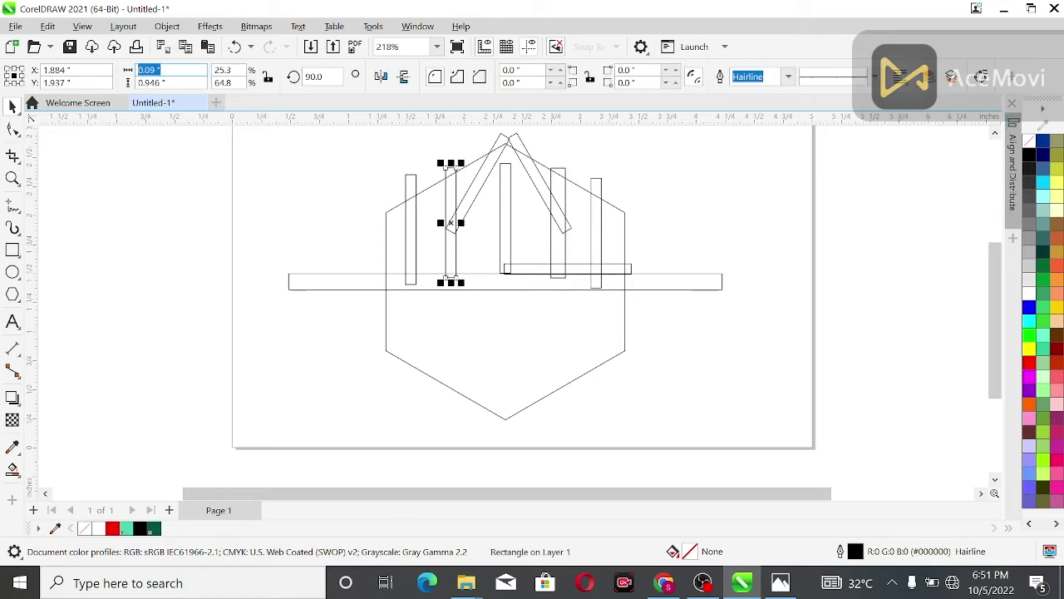
text(0.125)
key(Return)
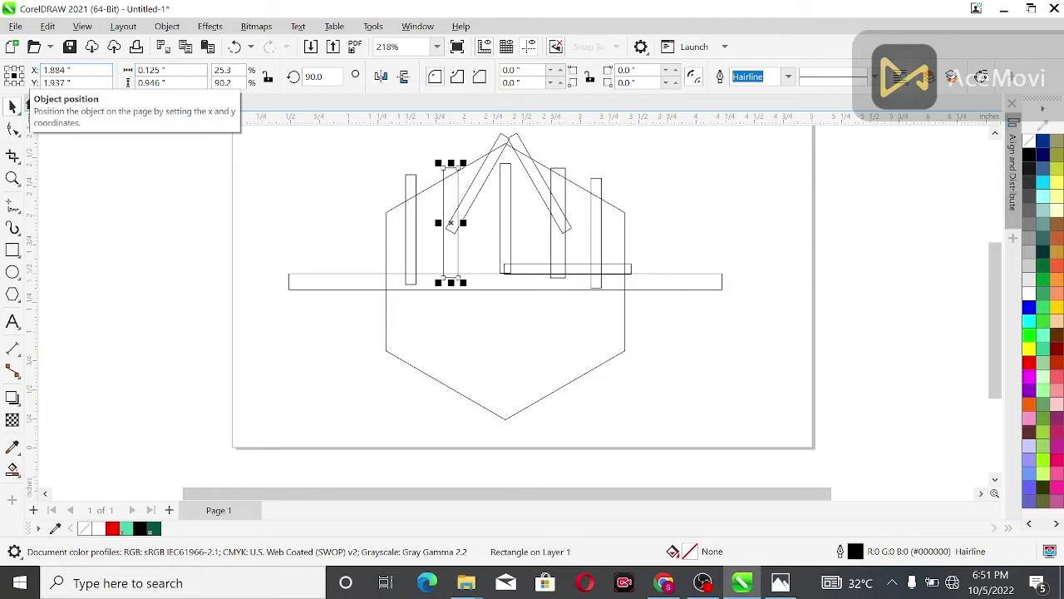
click(335, 149)
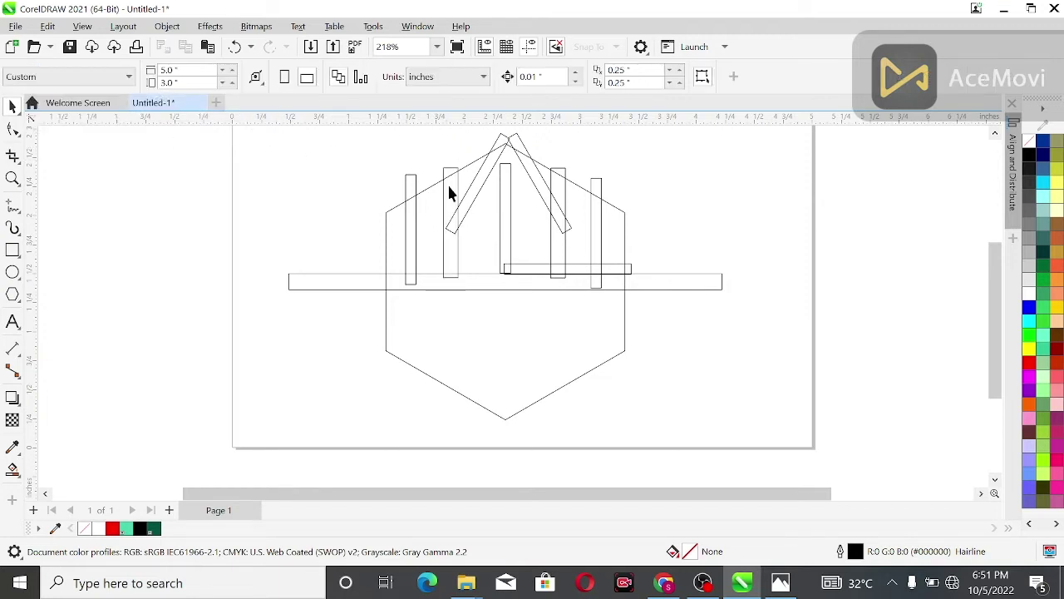
Step: Try the left slanted bar at 120 degrees closer to the right slanted bar, and remove it from the drawing
click(472, 185)
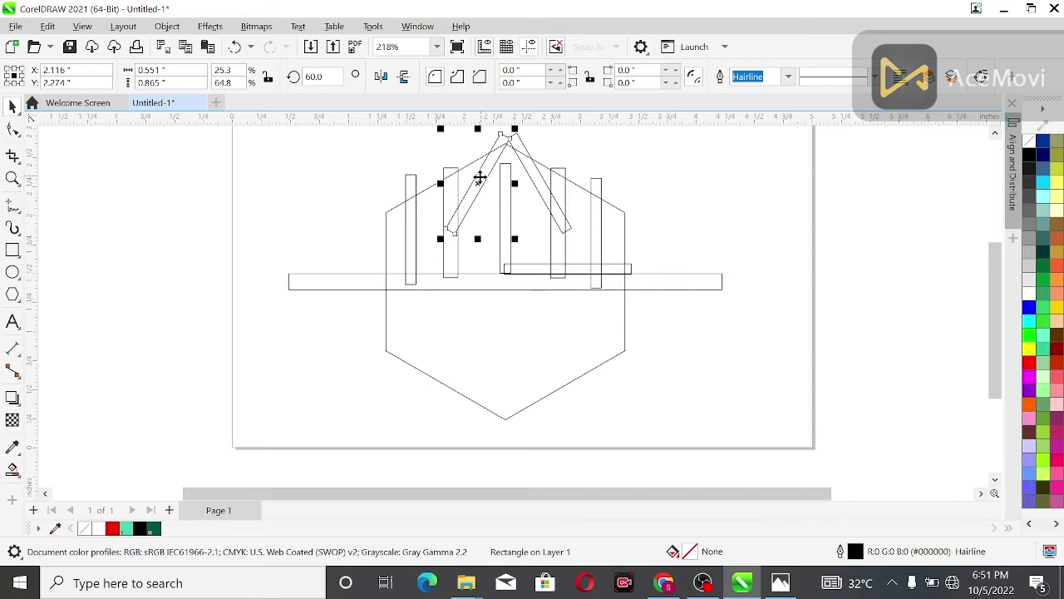
click(313, 77)
text(12)
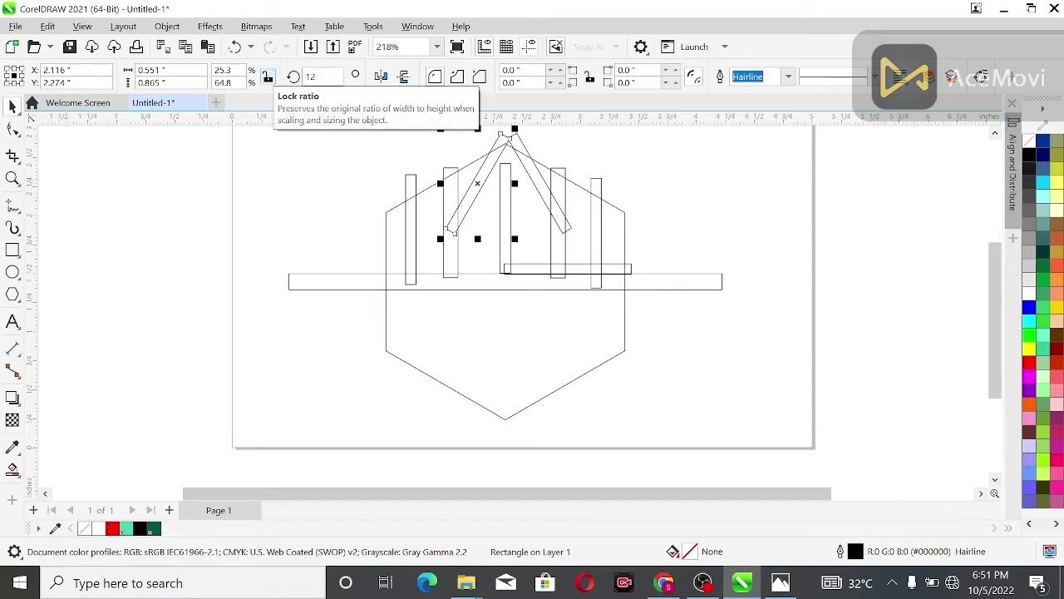
text(0)
key(Return)
click(324, 158)
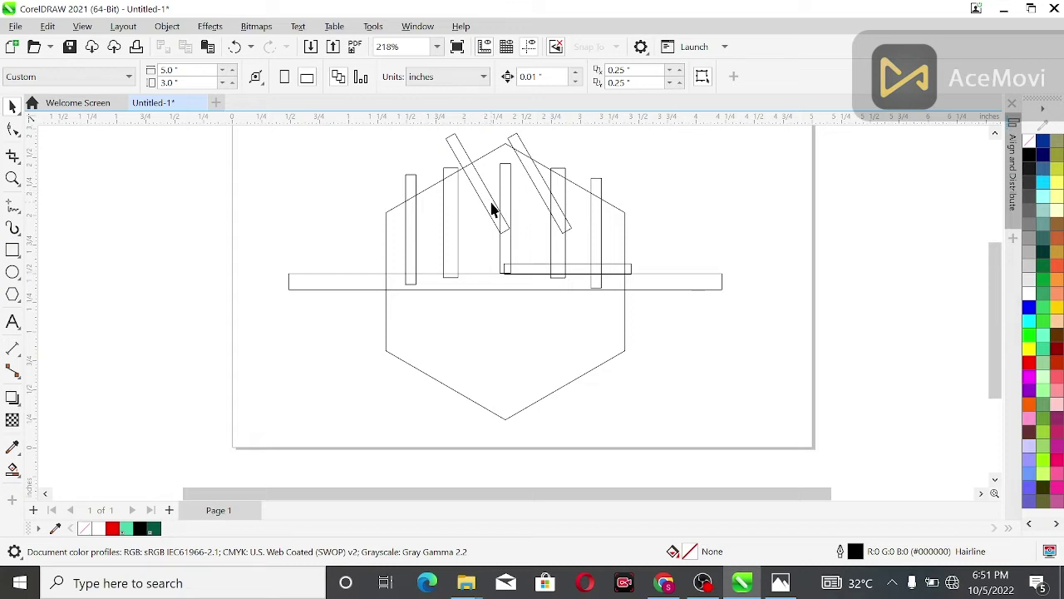
drag(490, 208, 512, 213)
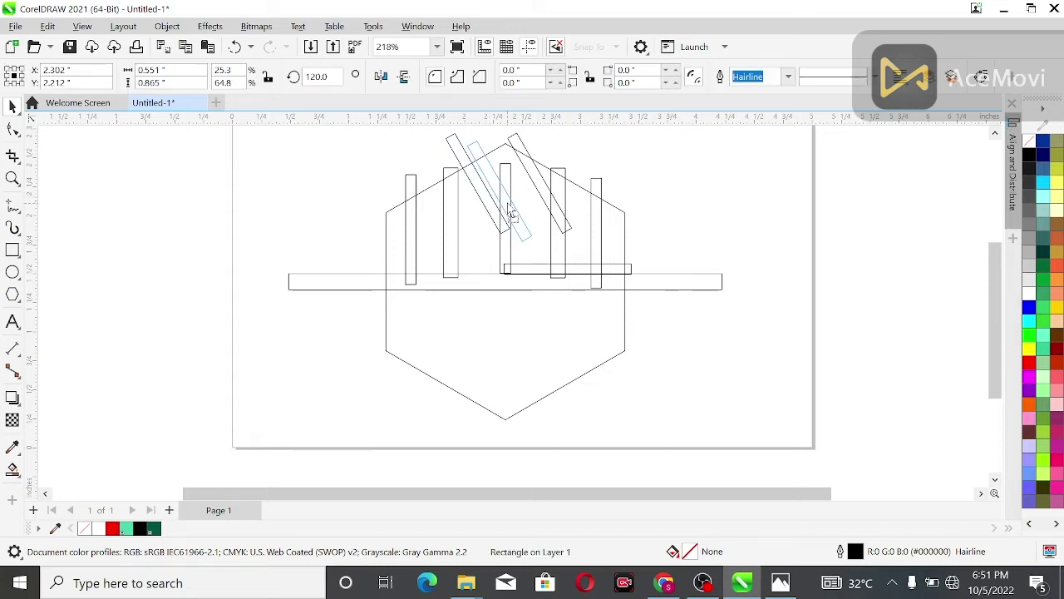
drag(511, 212, 551, 218)
click(549, 145)
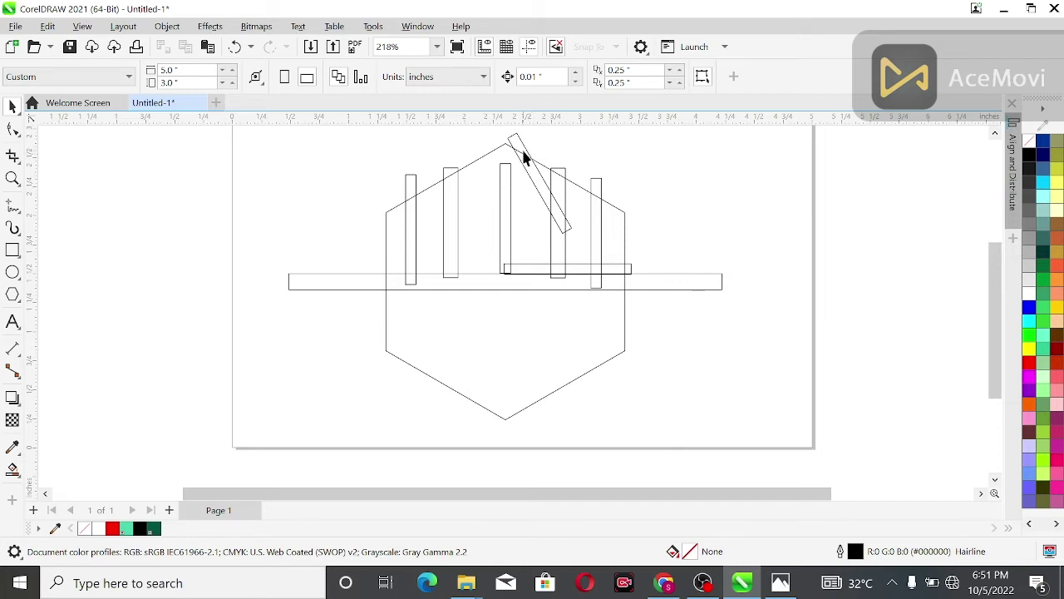
Step: Shorten the central vertical bar by lowering its upper end
click(505, 194)
drag(506, 163, 524, 180)
Step: Shift the slanted bar slightly left and rotate it to about 150 degrees, nearly parallel to the hexagon's upper-right edge
click(544, 166)
click(527, 186)
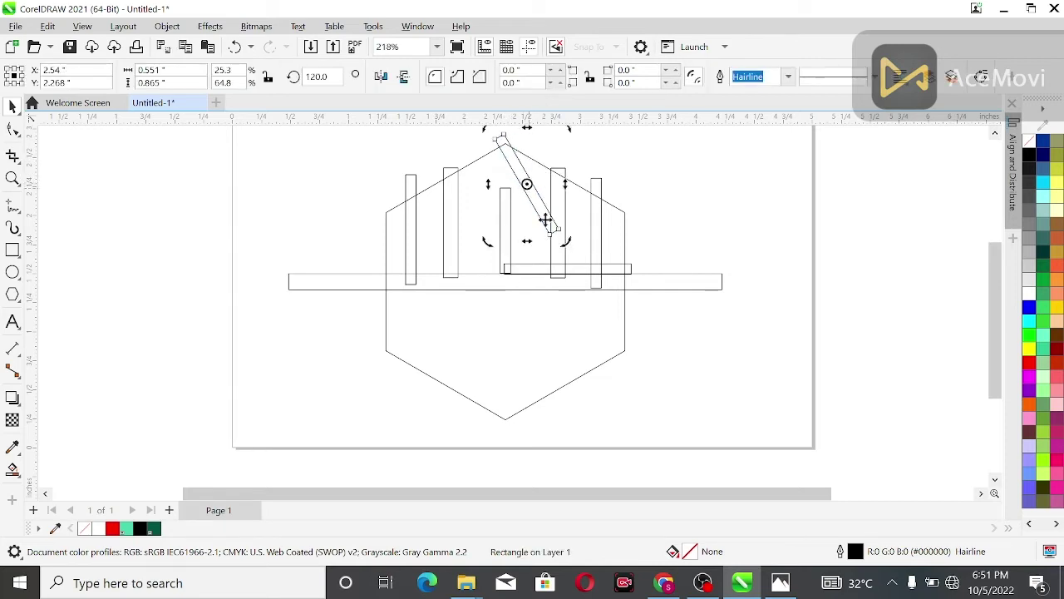
drag(566, 242, 583, 226)
click(626, 152)
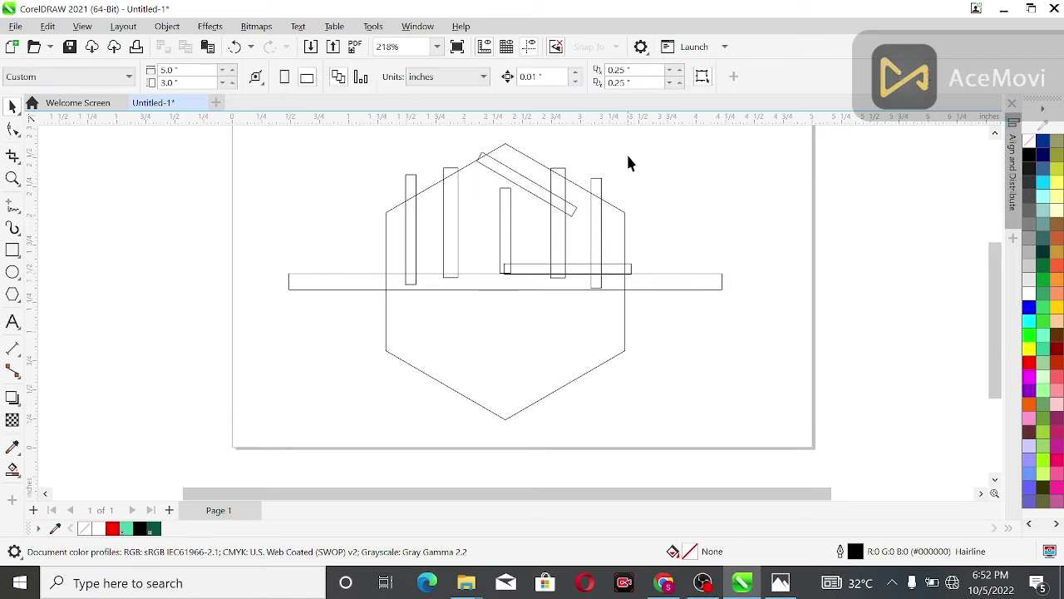
Step: Make a horizontally mirrored copy of the slanted bar and move it left so the two cross below the hexagon's top corner
click(13, 178)
mouse_move(331, 136)
mouse_down()
mouse_move(578, 190)
mouse_move(647, 322)
mouse_up()
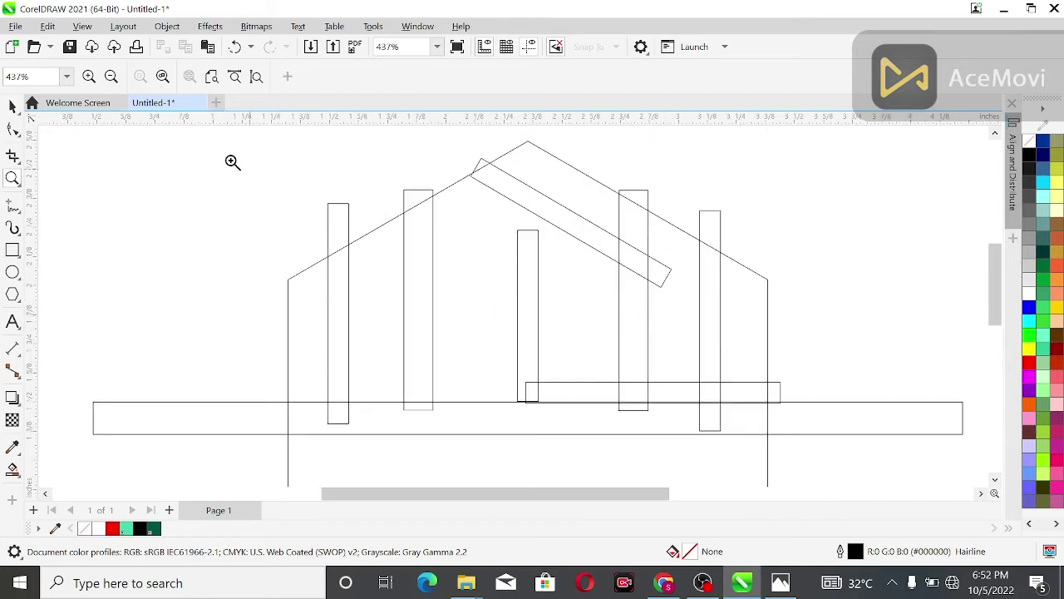
click(12, 105)
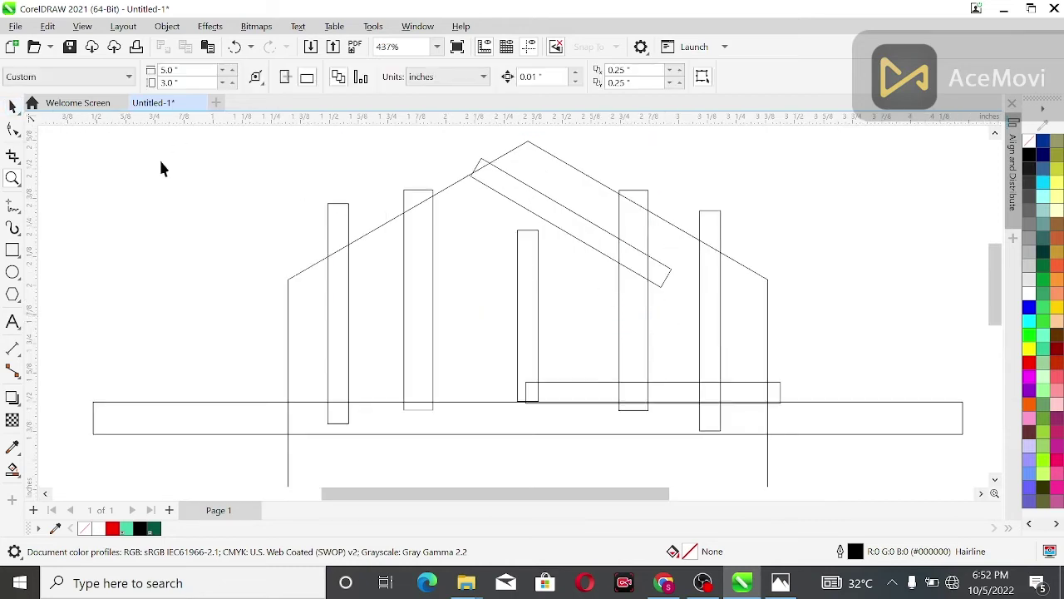
click(597, 242)
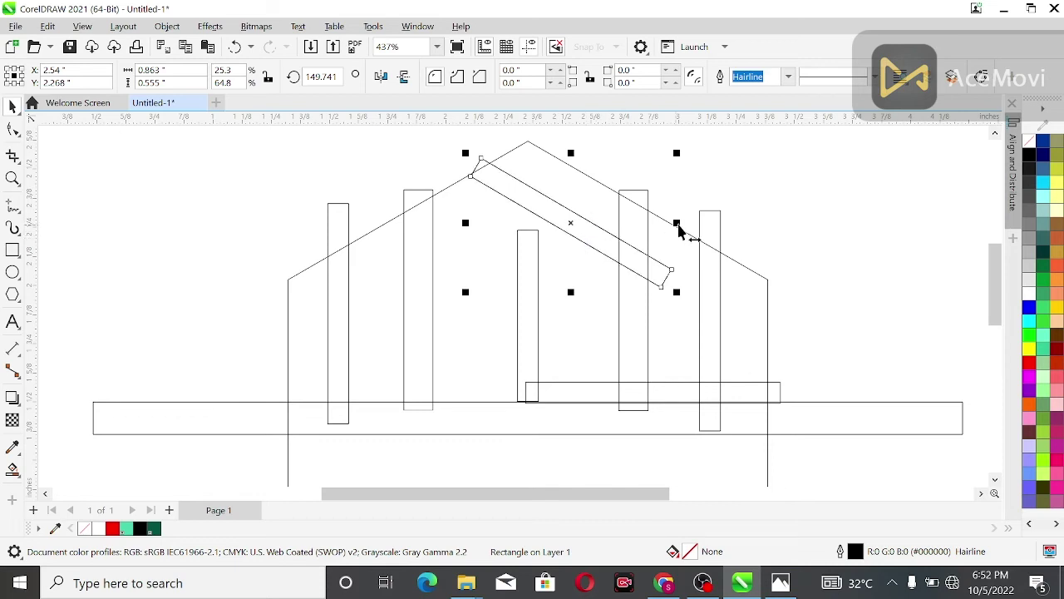
click(379, 77)
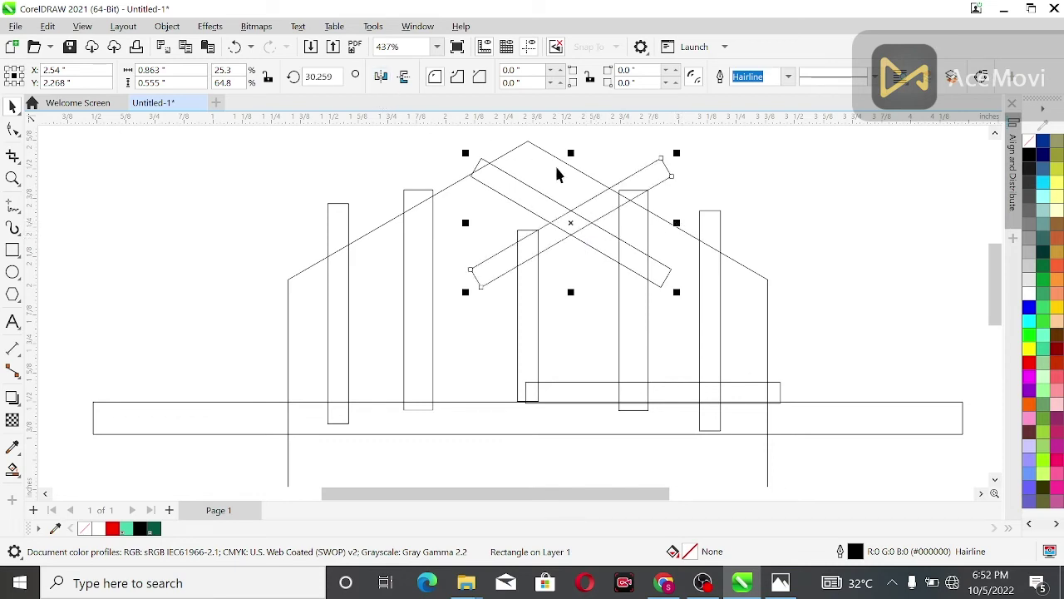
click(701, 192)
click(591, 208)
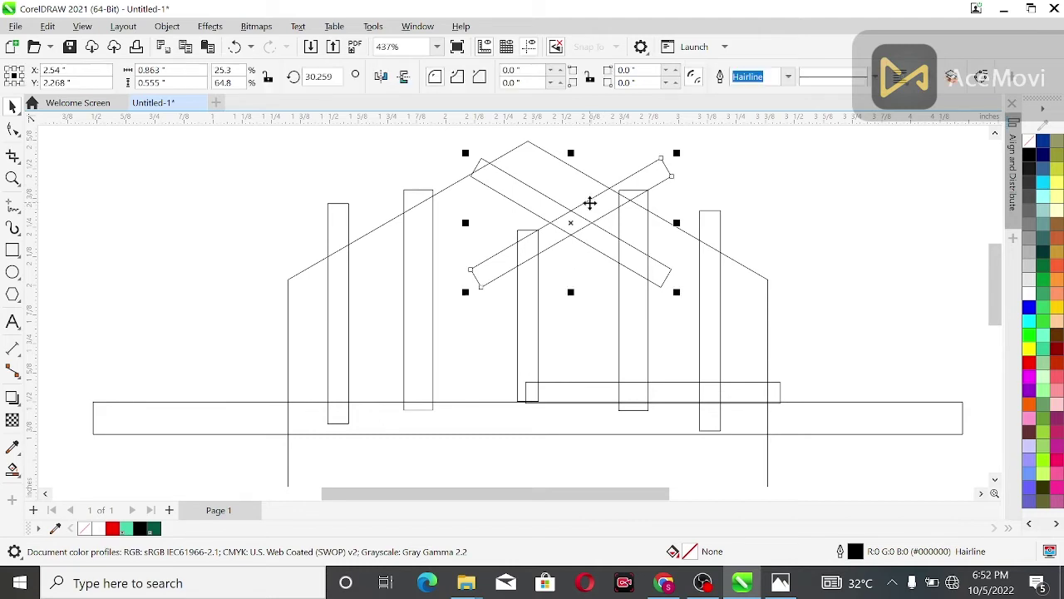
drag(591, 209, 512, 209)
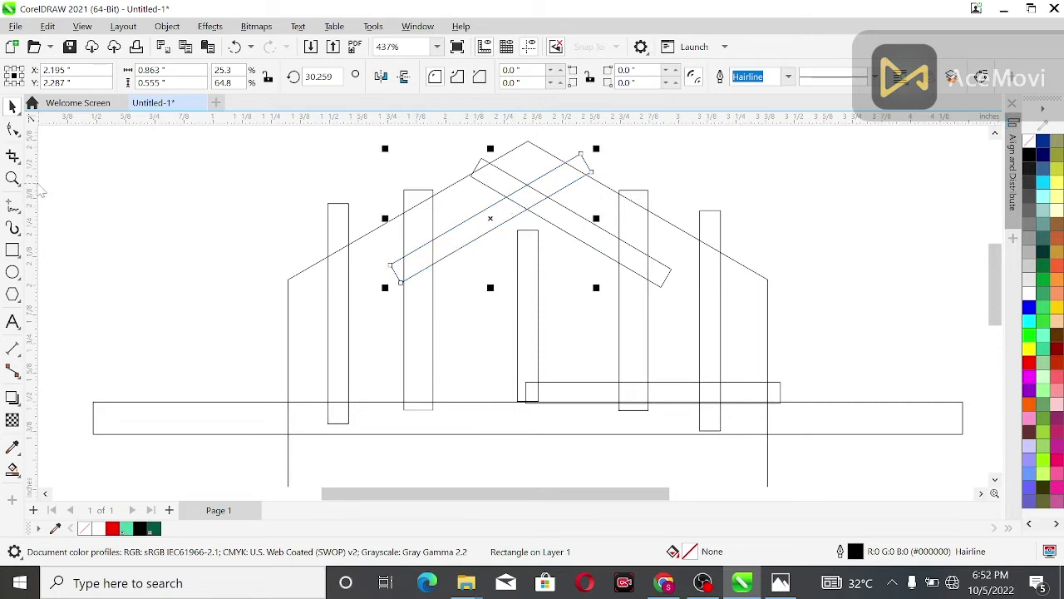
Step: Place a vertical guideline through the hexagon's top corner at about 2.353 inches
drag(42, 179, 316, 200)
click(316, 199)
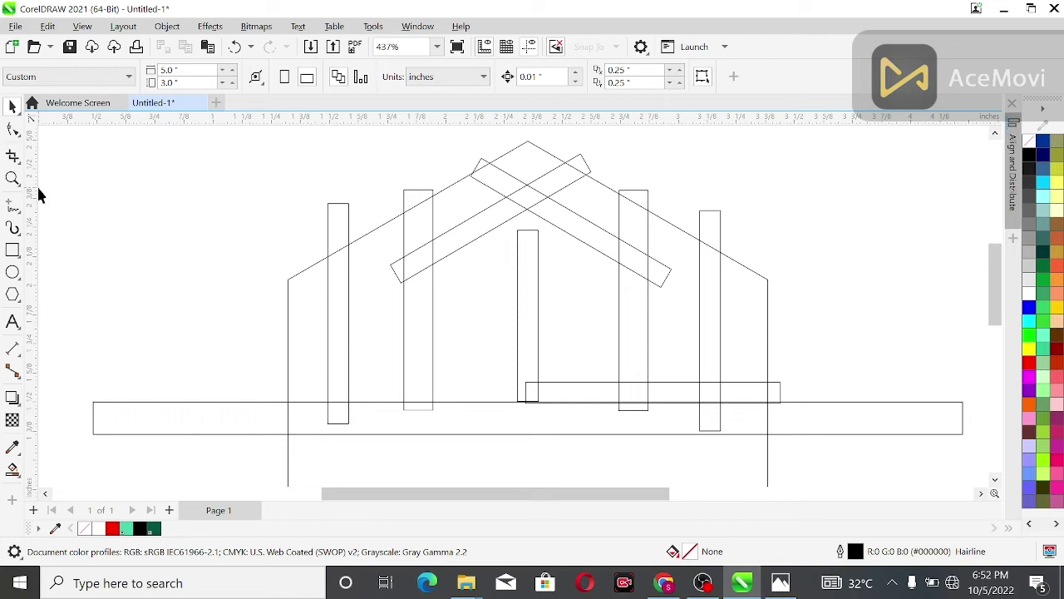
drag(31, 196, 527, 237)
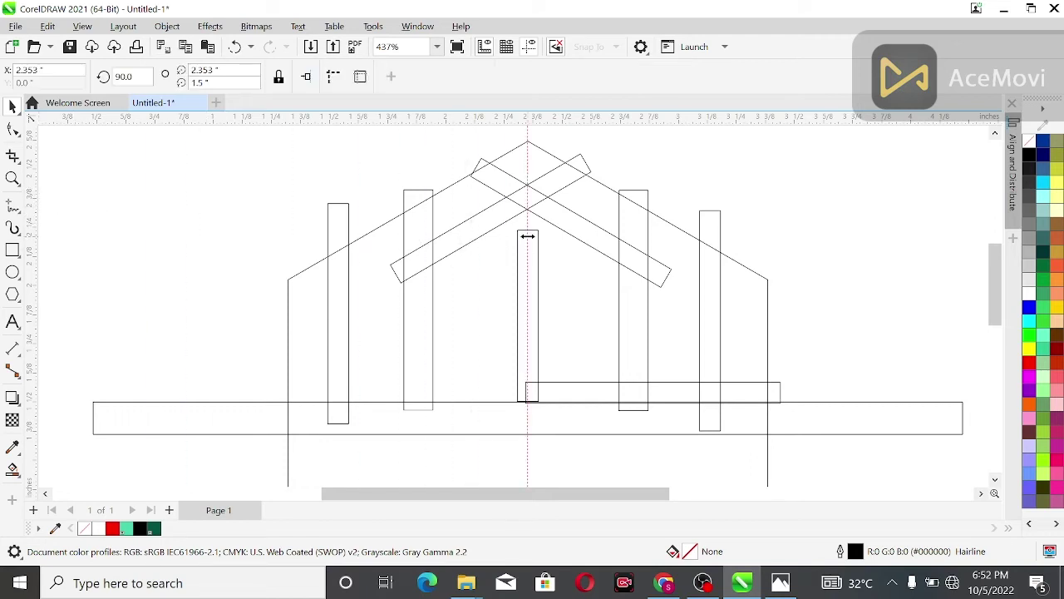
scroll(529, 216, up, 2)
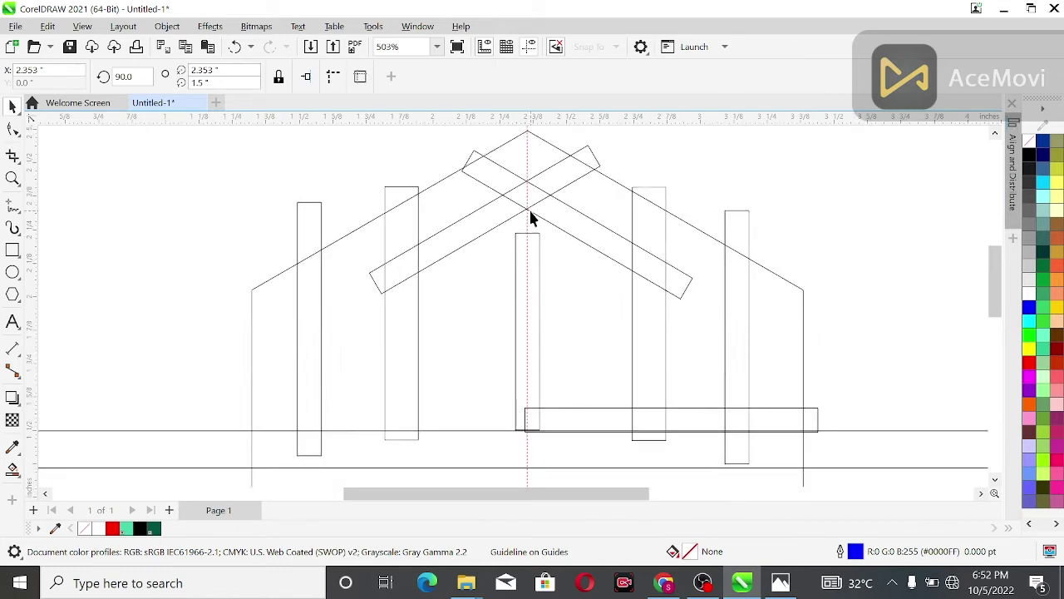
scroll(532, 218, down, 1)
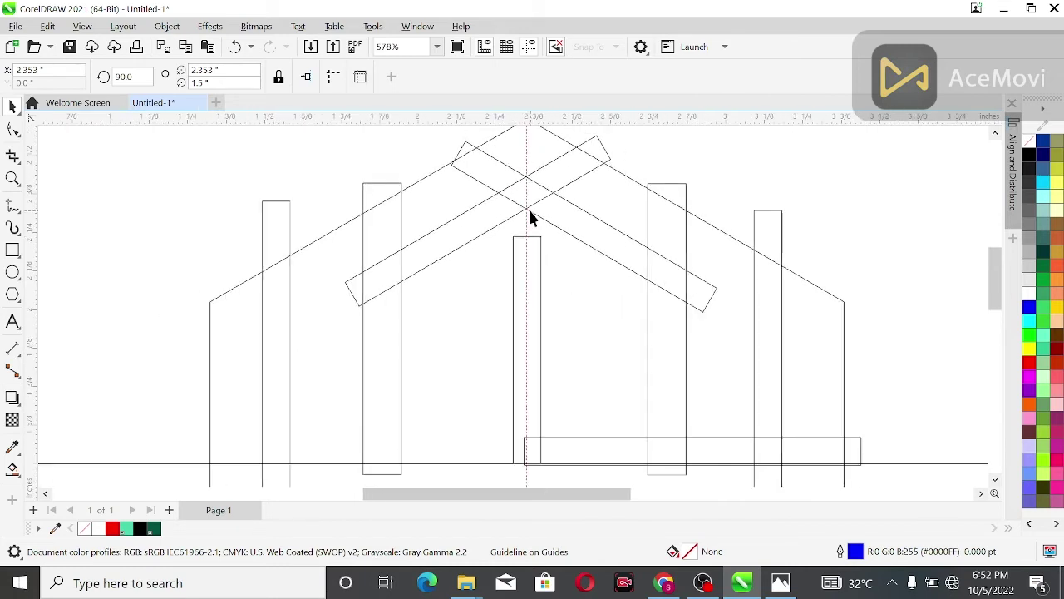
click(350, 163)
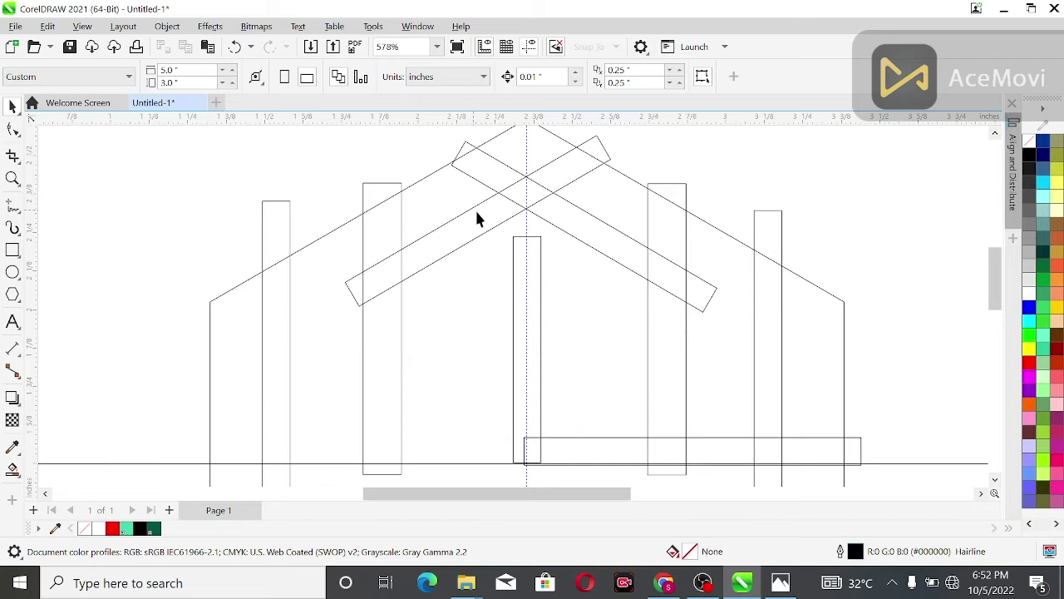
Step: Delete the vertical guideline running through the hexagon's top corner
click(525, 225)
key(Delete)
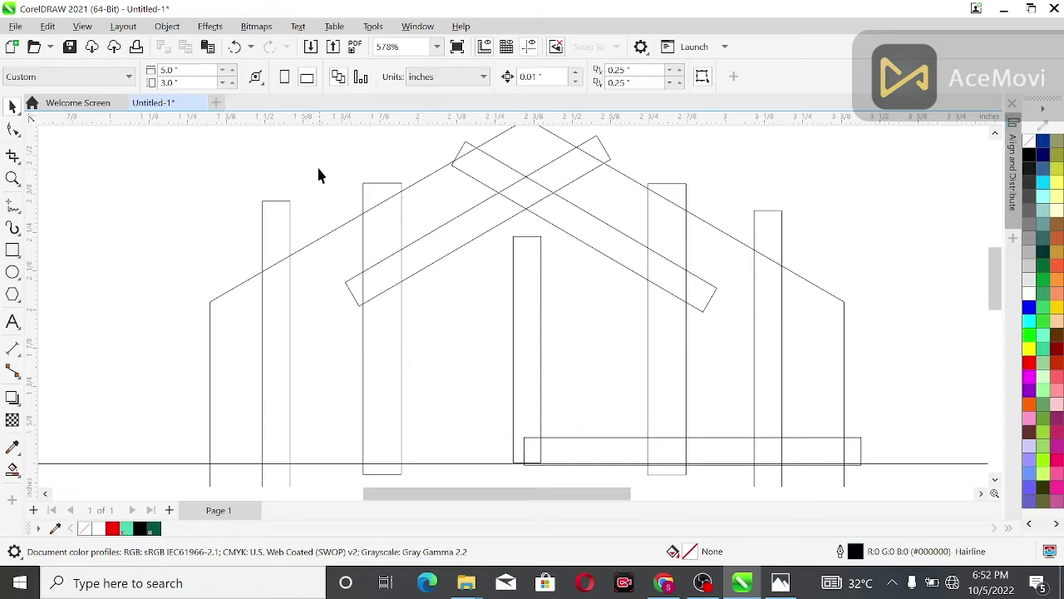
scroll(309, 162, down, 4)
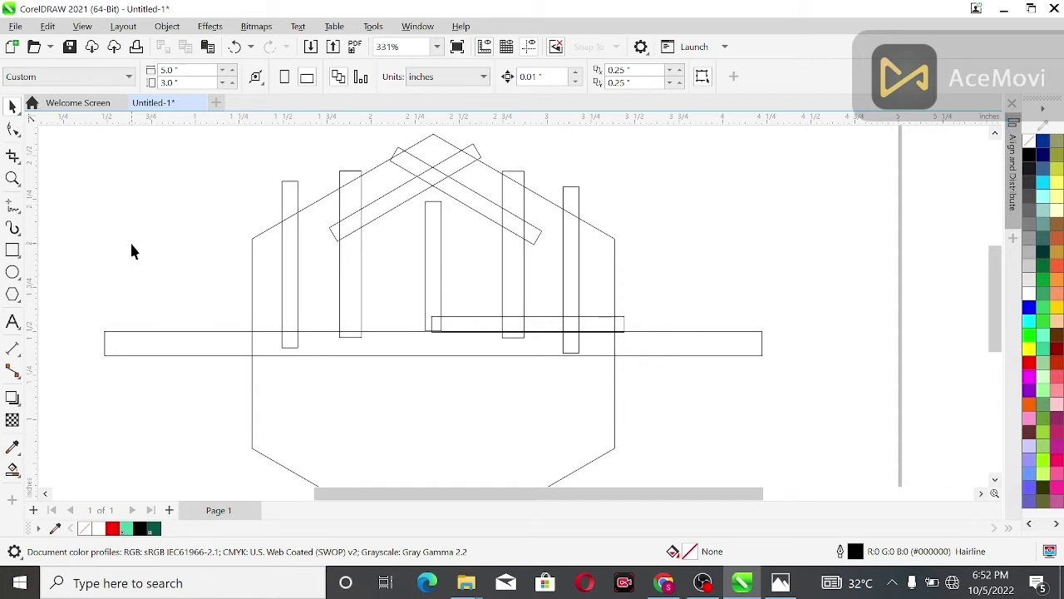
click(20, 474)
click(55, 487)
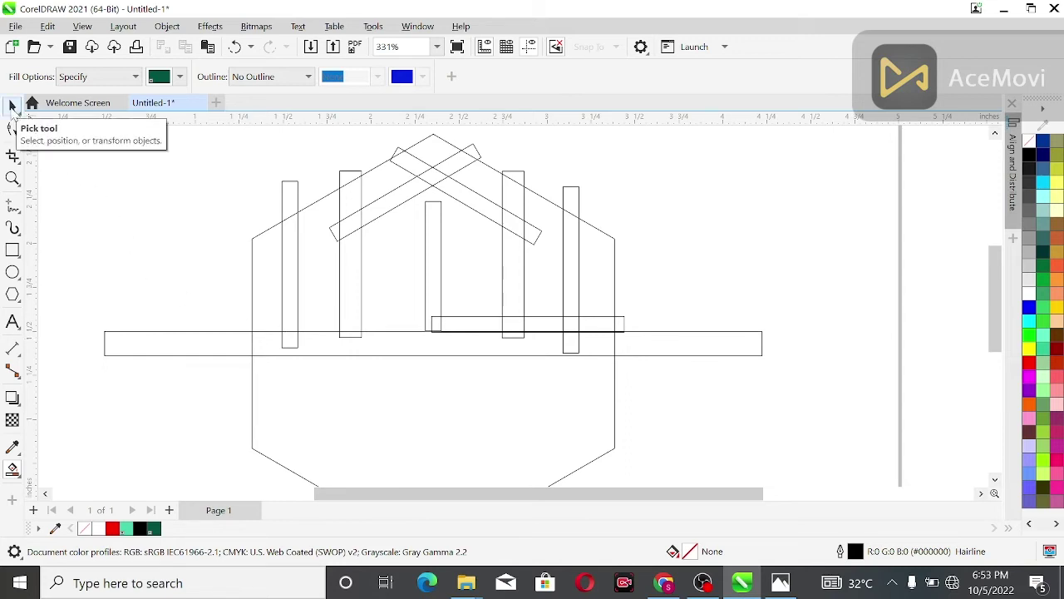
click(11, 104)
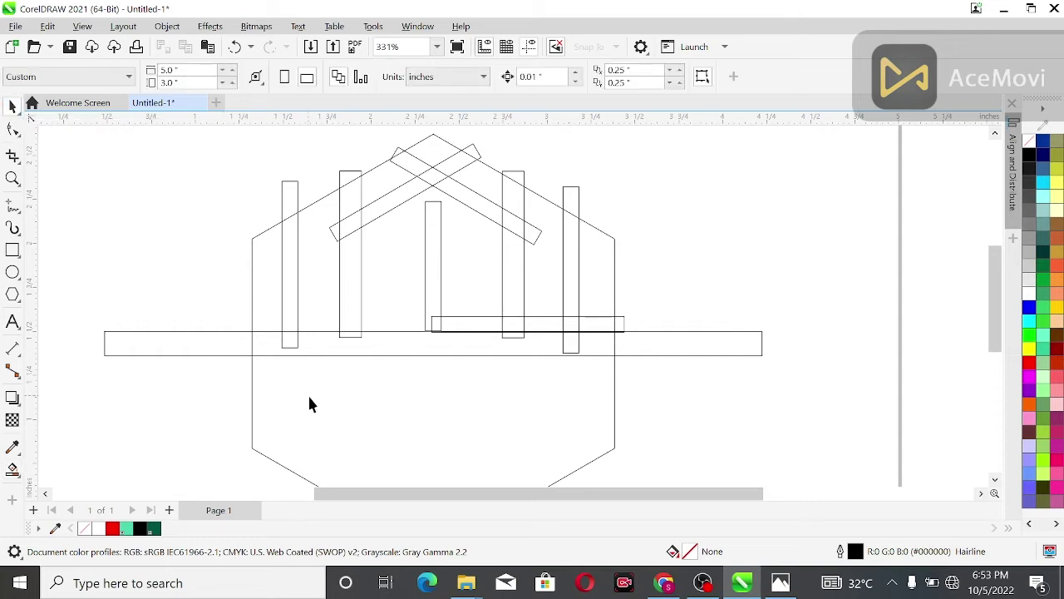
Step: Set the long horizontal bar's width to the hexagon's width of 2.062 inches
click(308, 395)
click(162, 70)
key(ctrl+c)
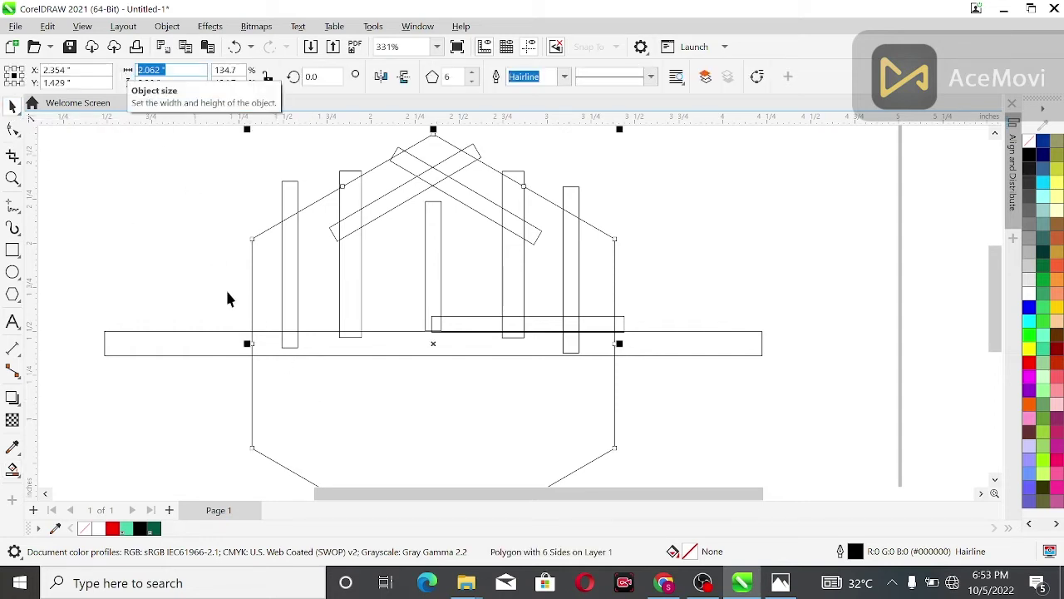
click(219, 354)
drag(166, 69, 33, 74)
key(ctrl+v)
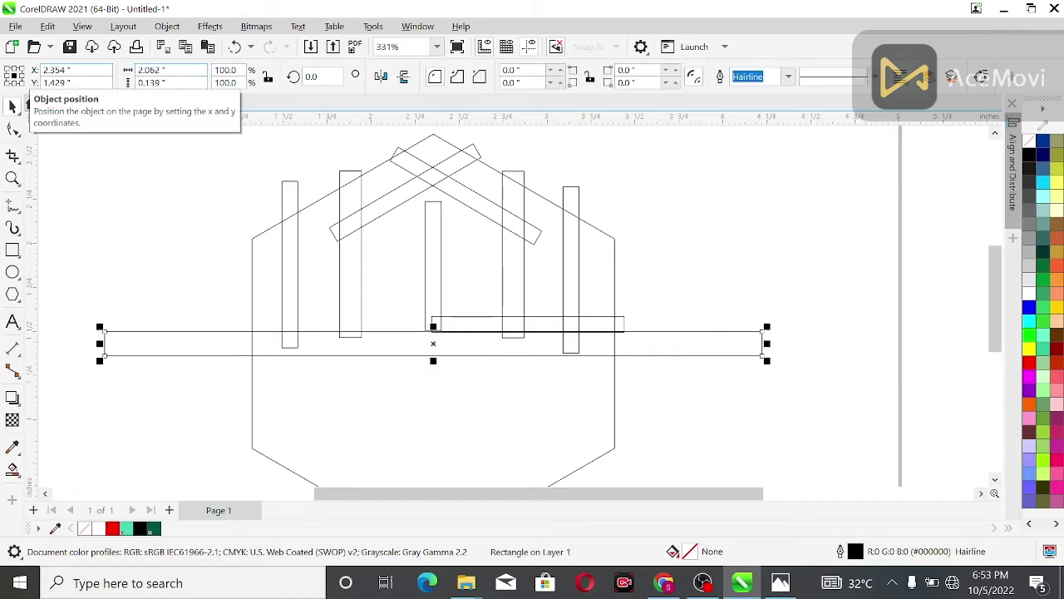
key(Return)
click(136, 150)
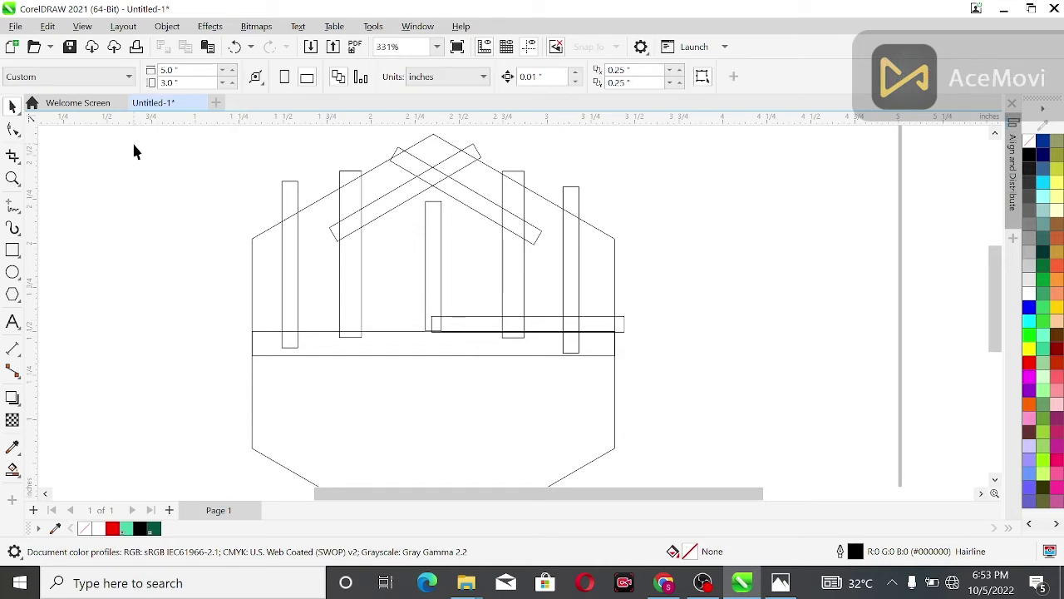
Step: Fill the full-width horizontal bar across the hexagon with red
click(265, 331)
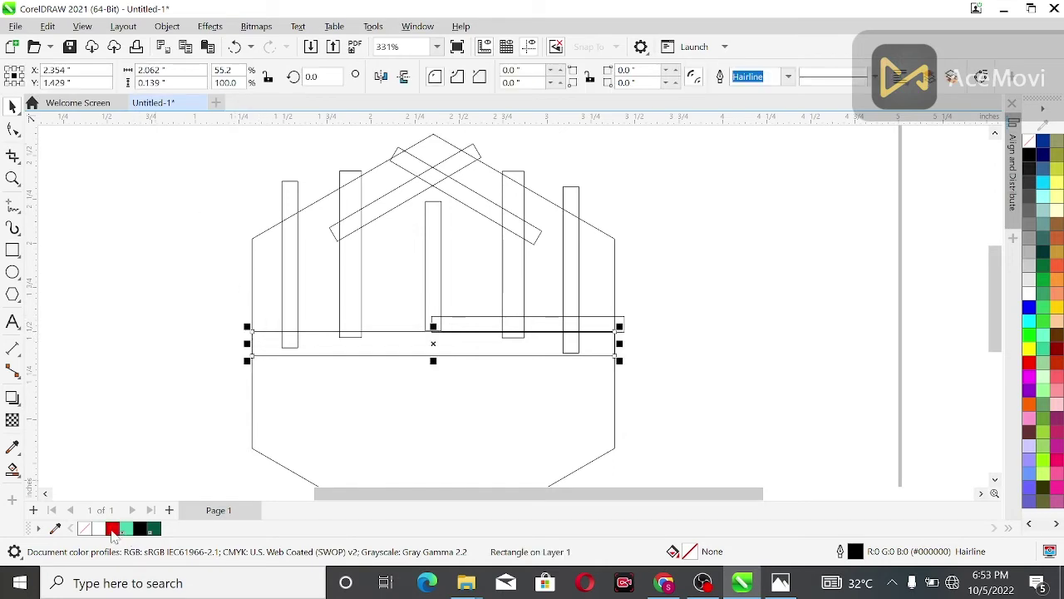
click(113, 530)
click(175, 357)
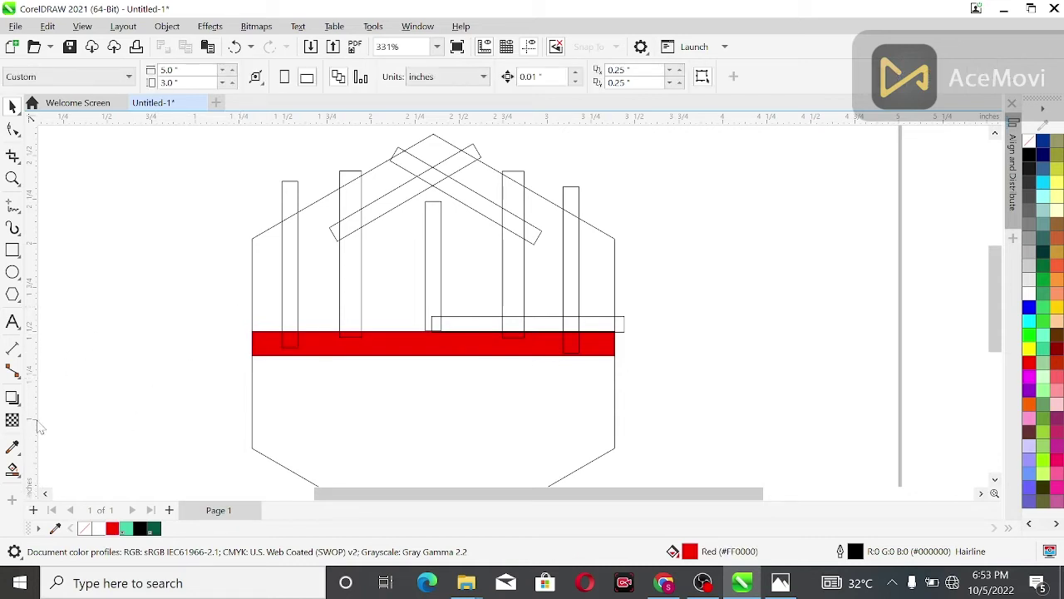
Step: Try to smart-fill the outer left vertical bar's section inside the hexagon with white, and undo the fill
click(14, 472)
click(179, 77)
click(180, 77)
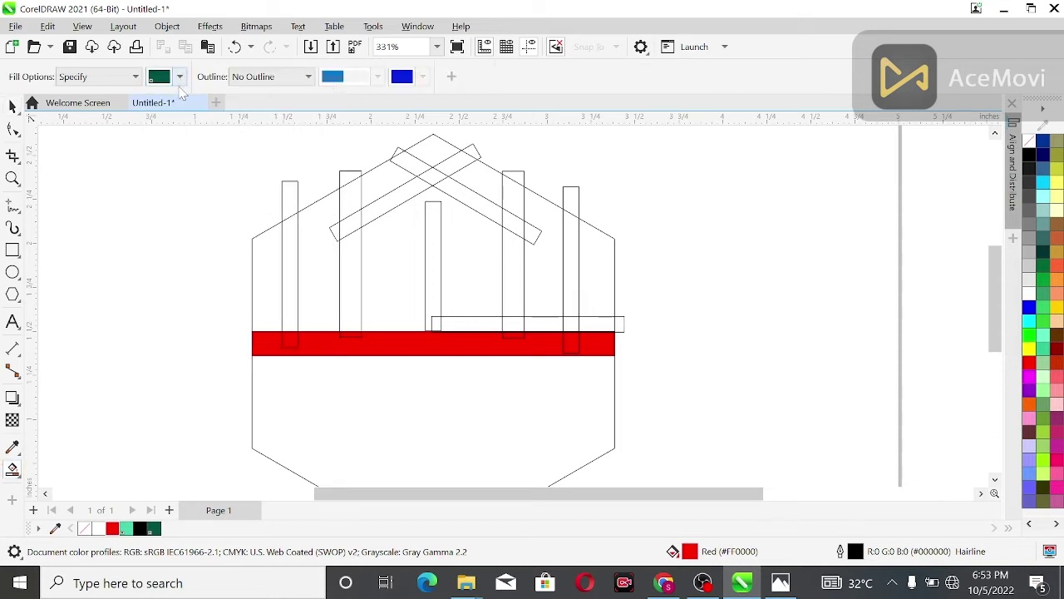
click(180, 78)
click(298, 336)
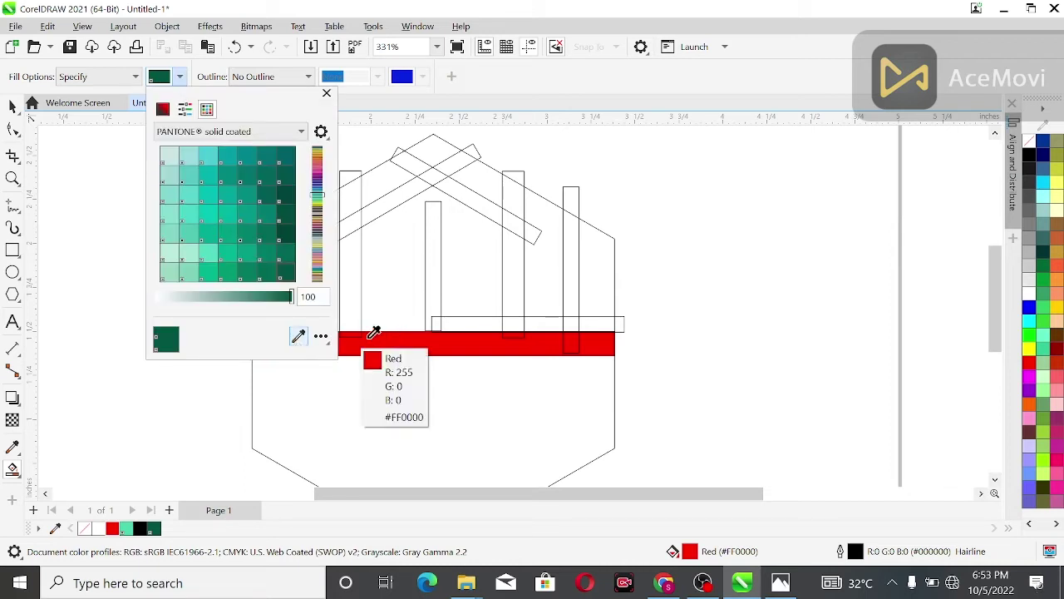
click(347, 306)
click(291, 311)
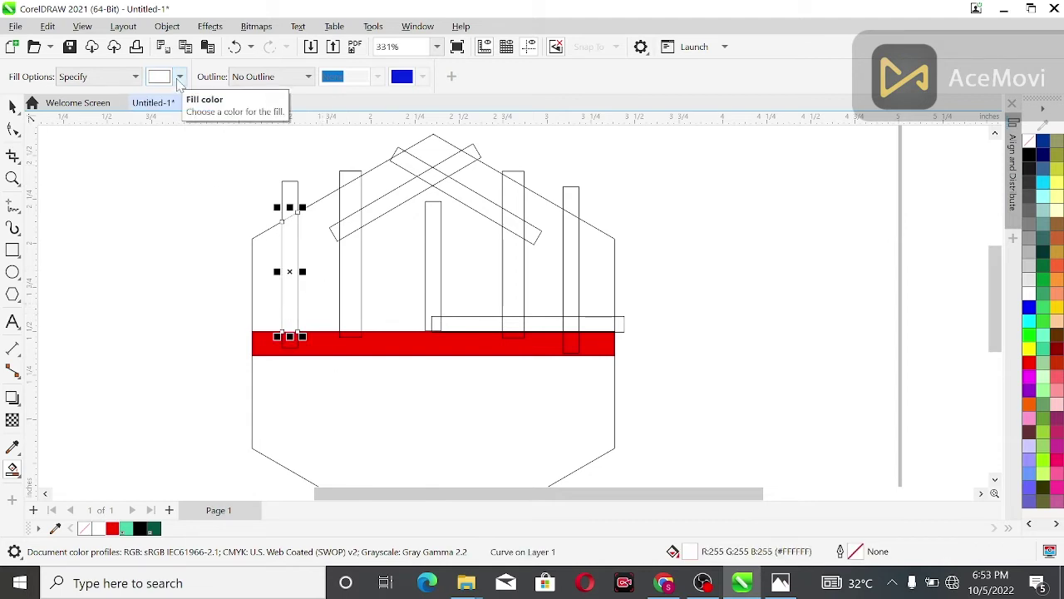
key(ctrl+z)
key(ctrl+z)
Step: Sample the horizontal bar's red as the Smart Fill color and fill the outer left vertical bar's section inside the hexagon
click(178, 79)
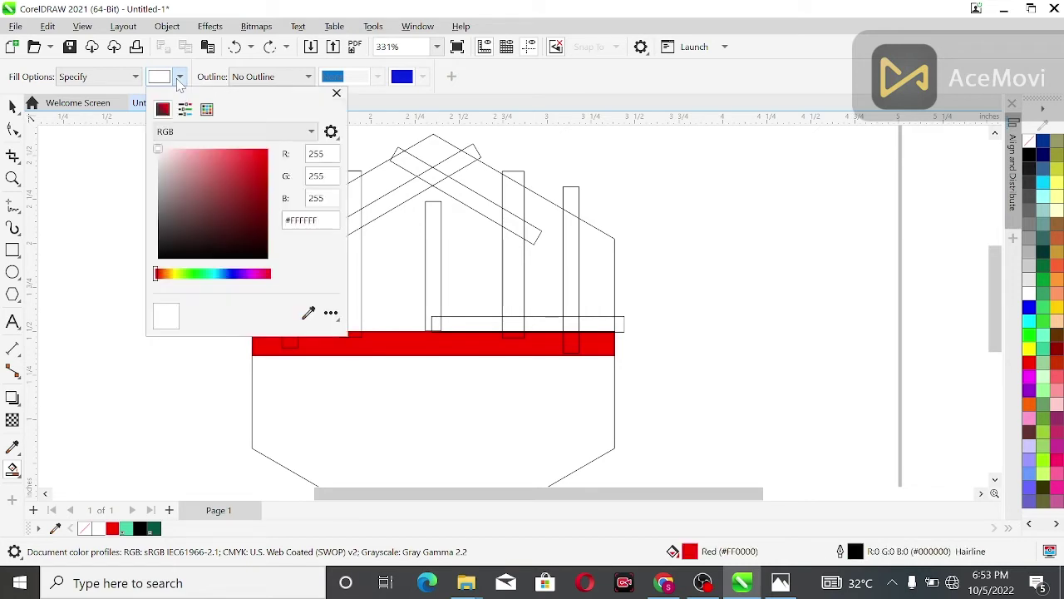
click(309, 313)
click(311, 340)
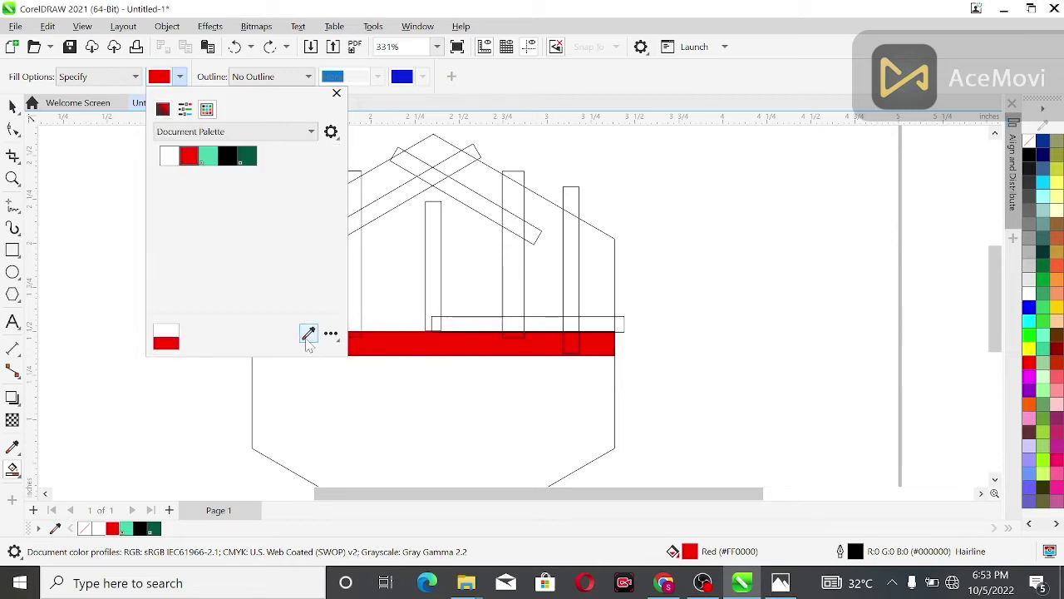
click(352, 308)
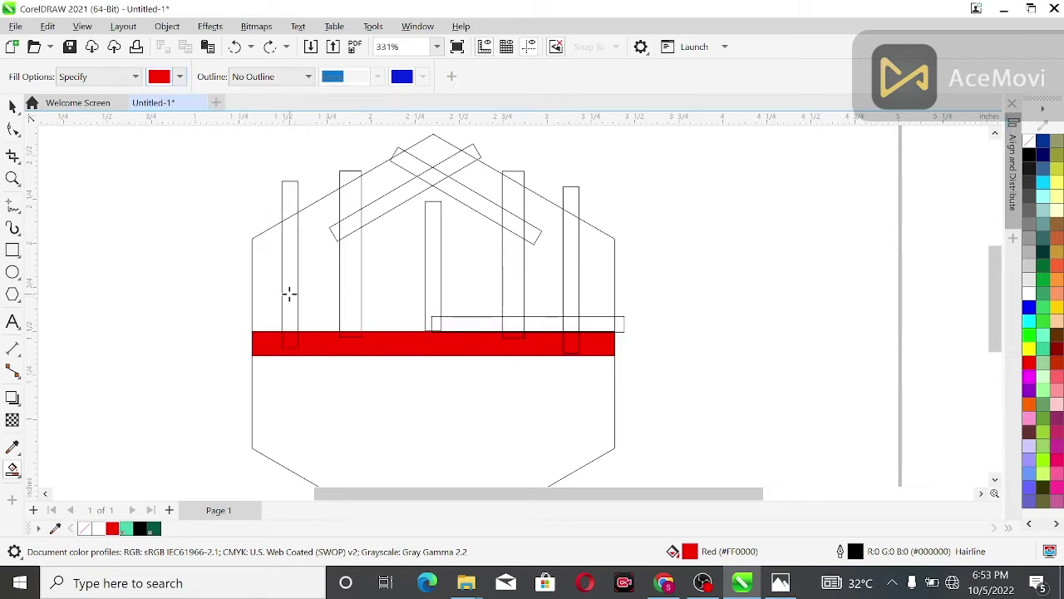
click(287, 295)
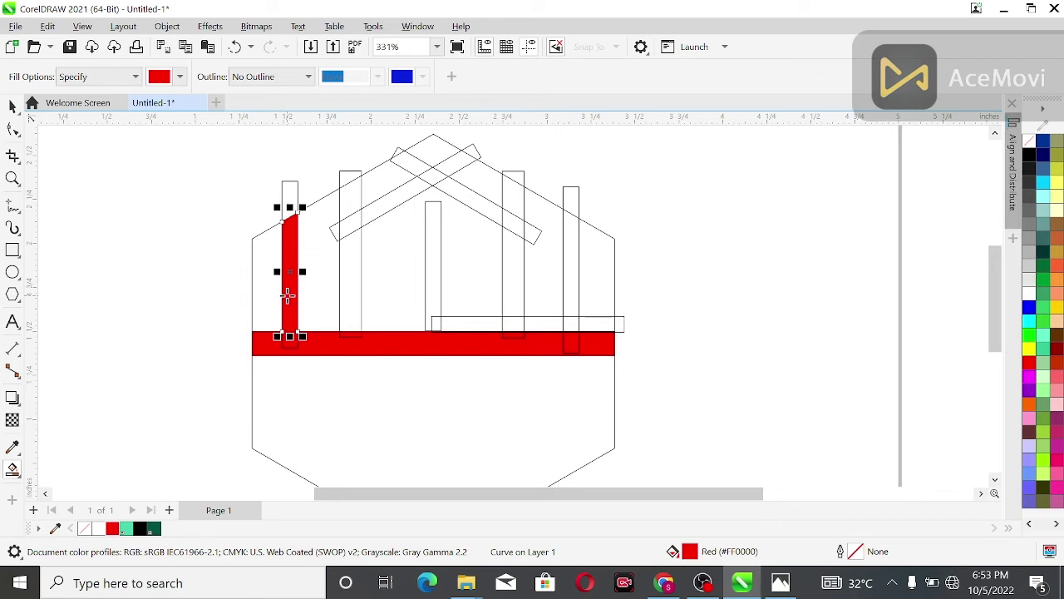
Step: Smart-fill the inner left bar, both slanted roof bars up to their crossing, and the inner right bar with red
click(357, 309)
click(350, 223)
click(391, 204)
click(427, 176)
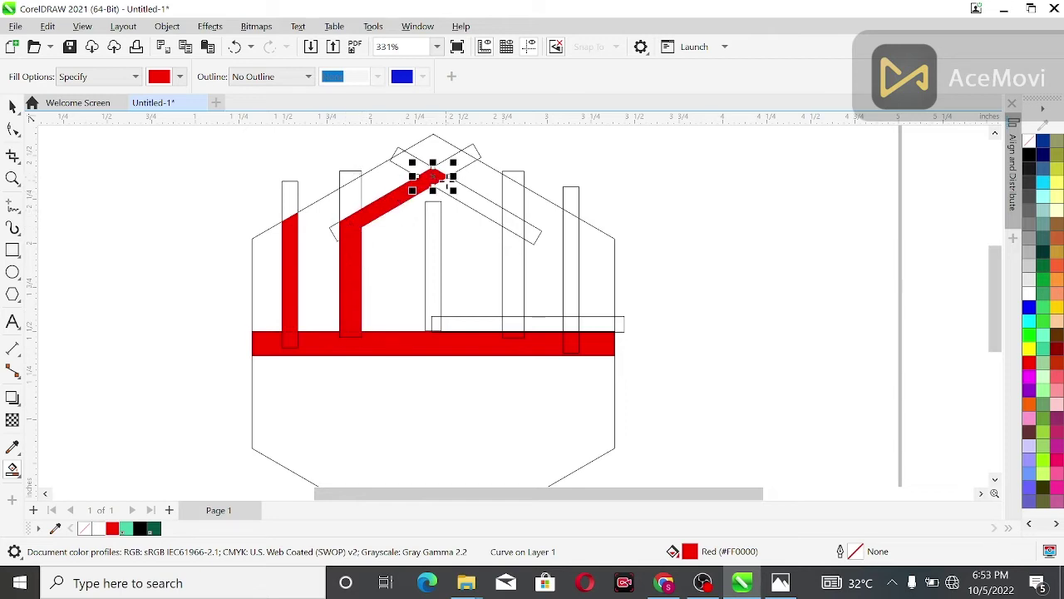
click(496, 213)
click(513, 222)
click(517, 260)
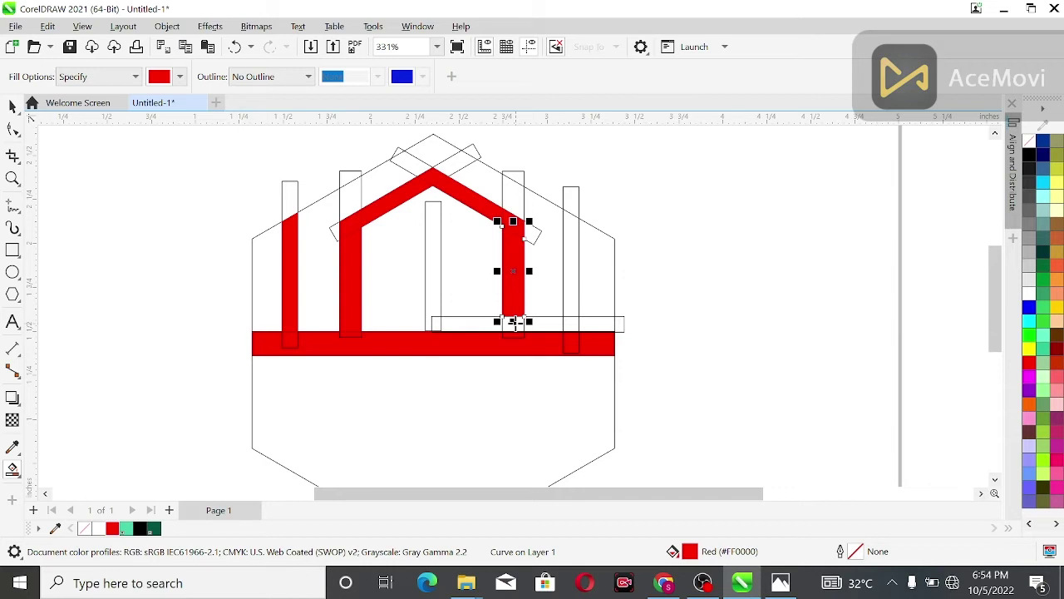
Step: Smart-fill the outer right bar inside the hexagon, the short horizontal bar up to it, and the central vertical bar with red
click(570, 222)
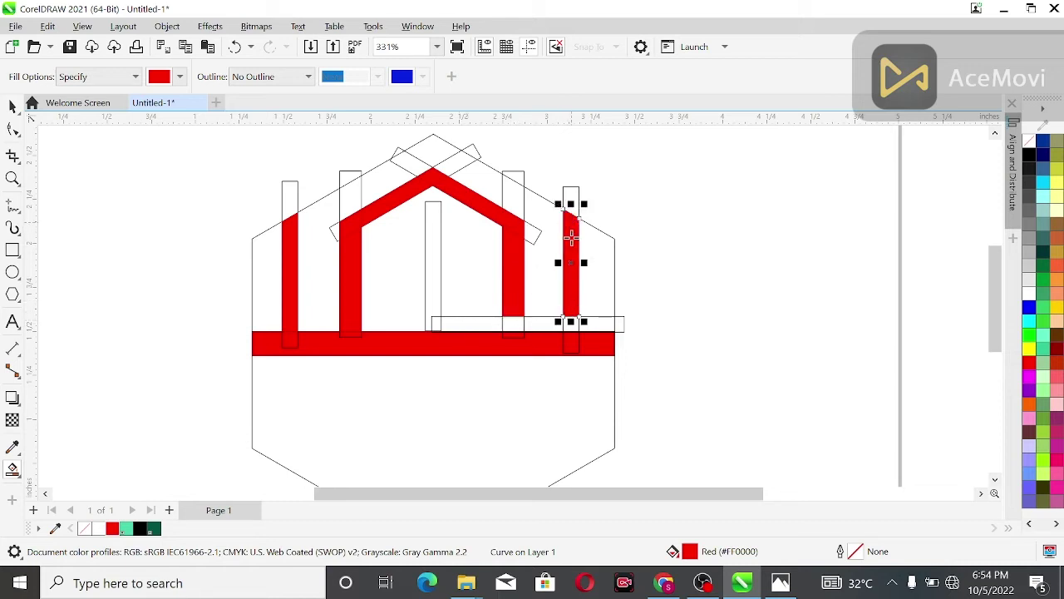
click(568, 326)
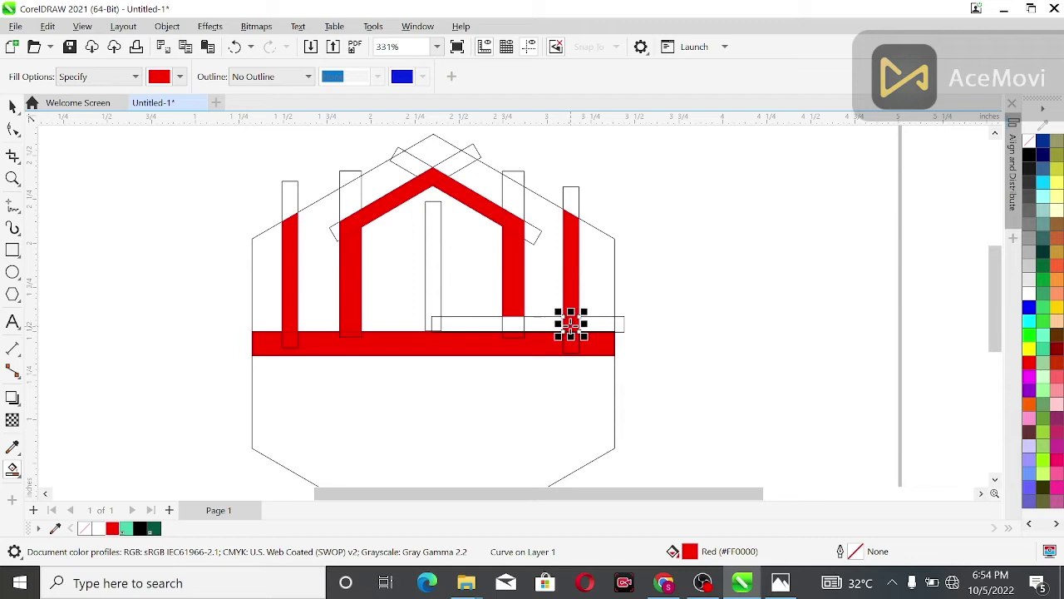
click(518, 327)
click(508, 325)
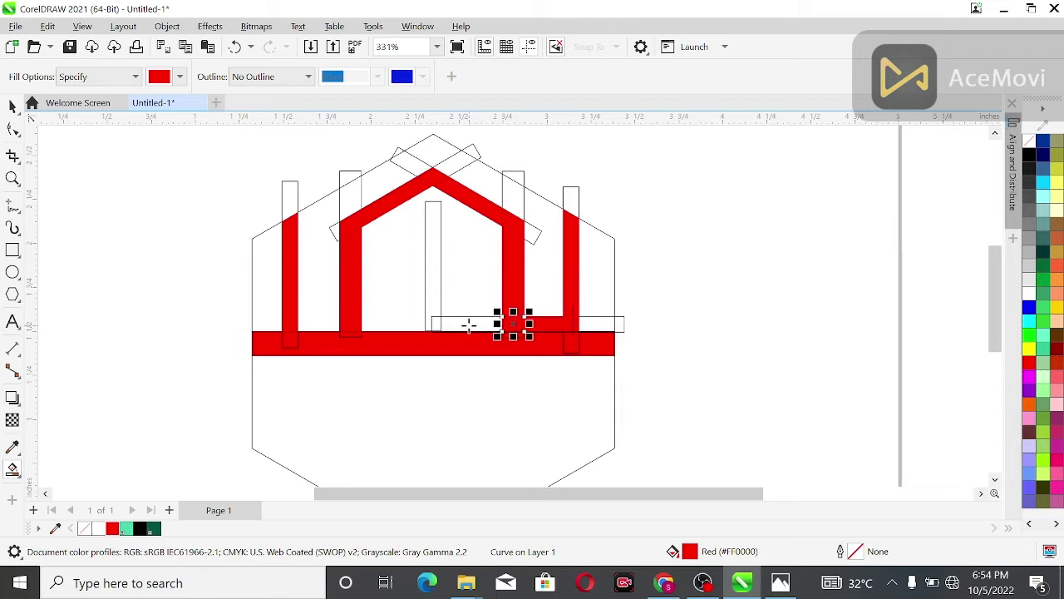
click(462, 324)
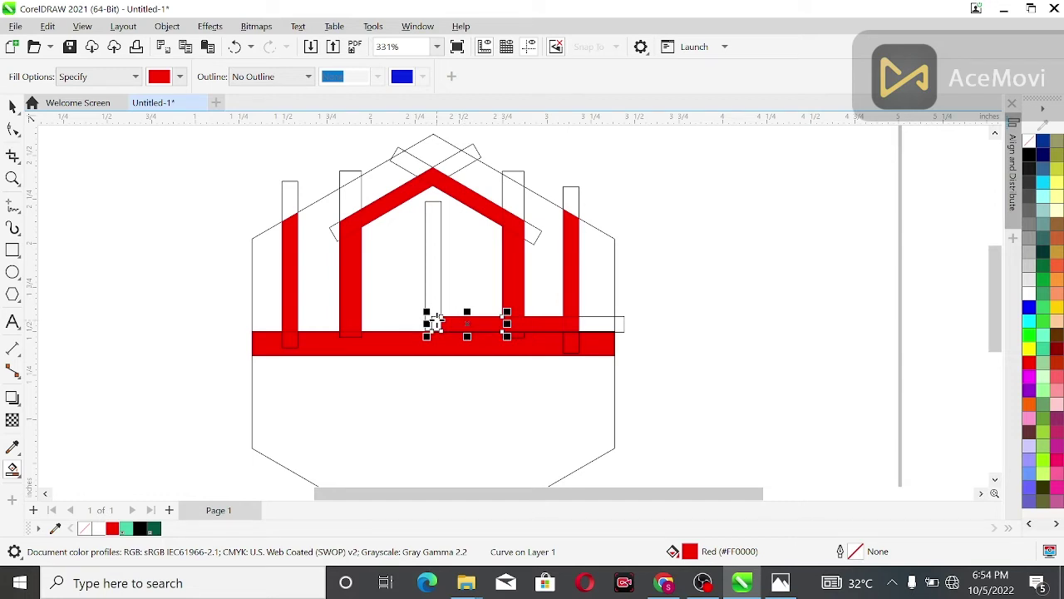
click(436, 323)
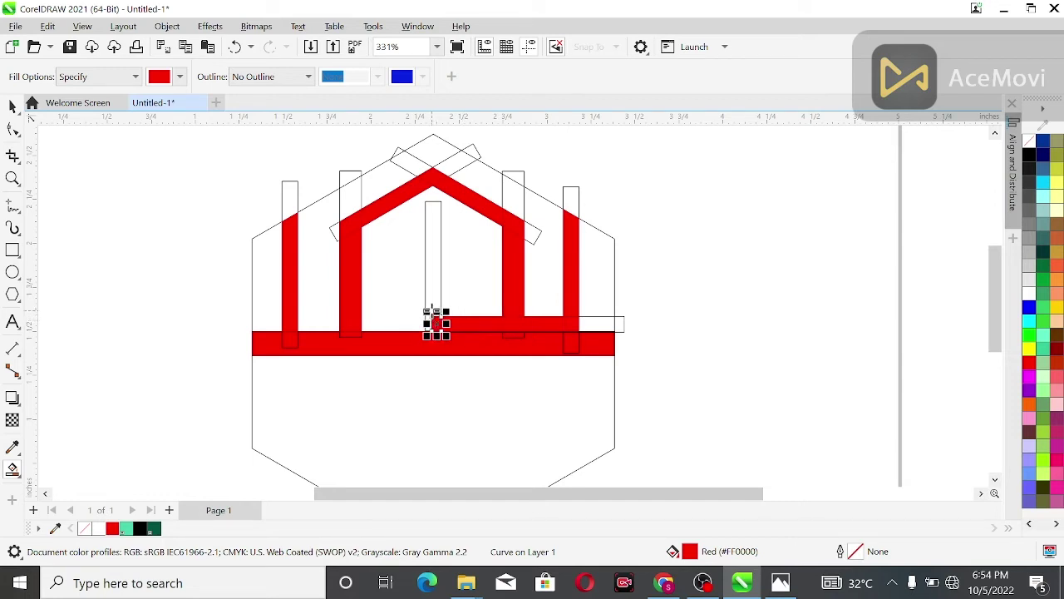
click(432, 306)
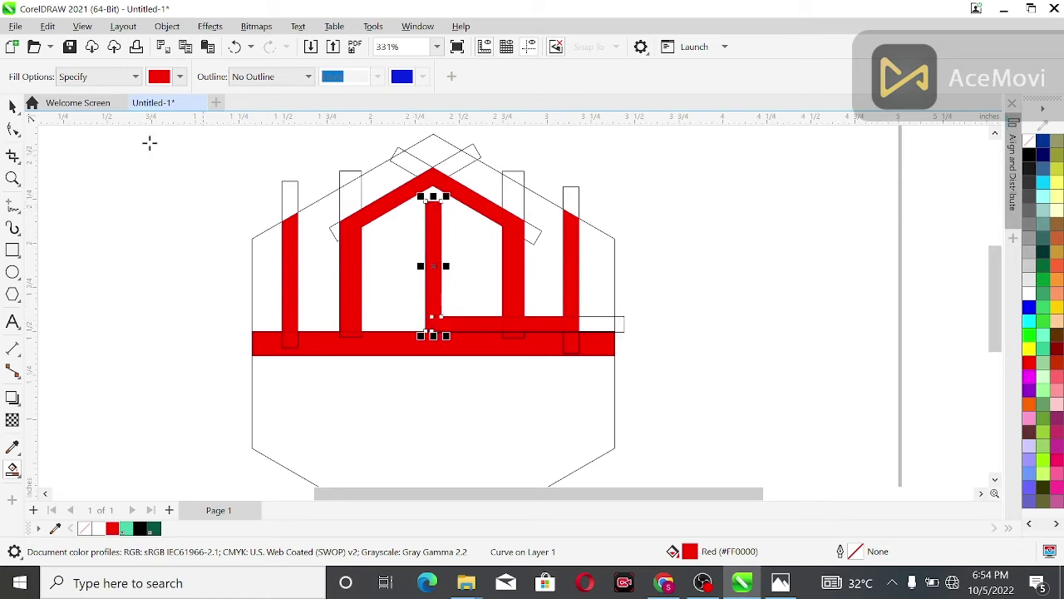
click(12, 105)
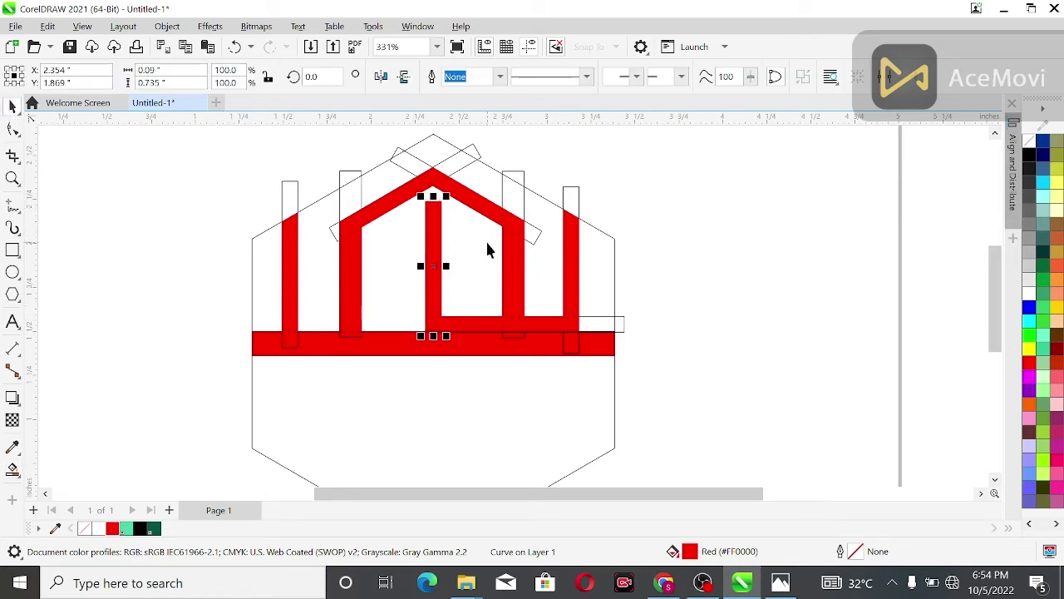
click(201, 249)
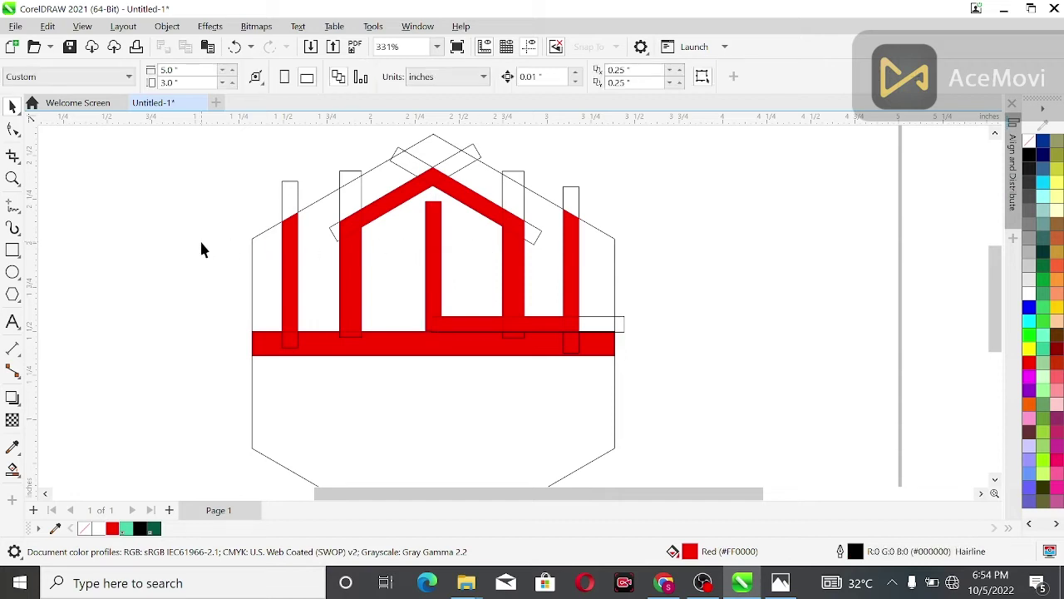
Step: Recolor the full-width horizontal bar yellow (#FFFF00)
click(266, 345)
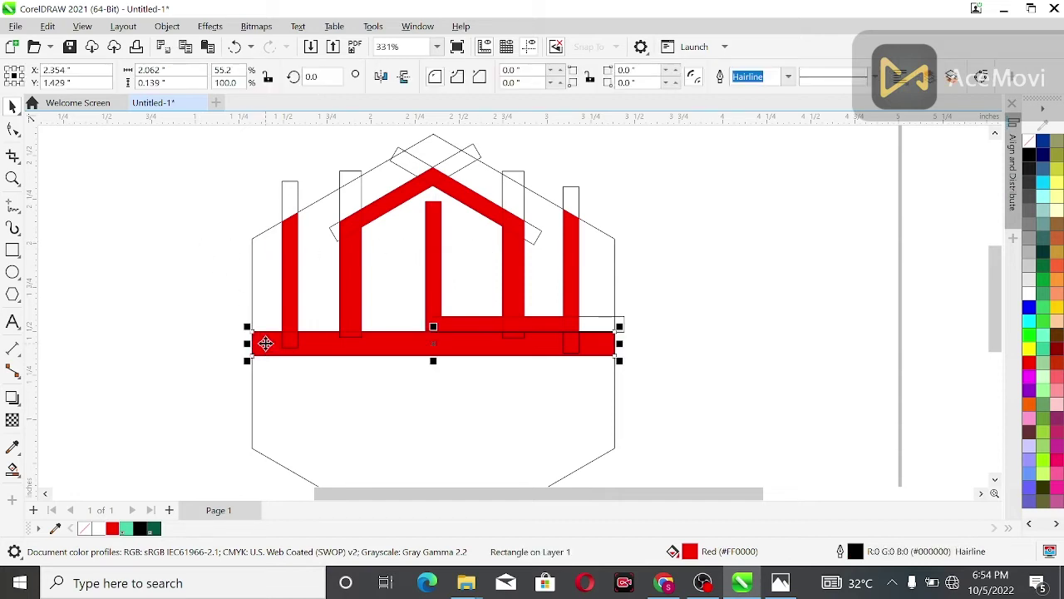
click(1031, 348)
click(877, 347)
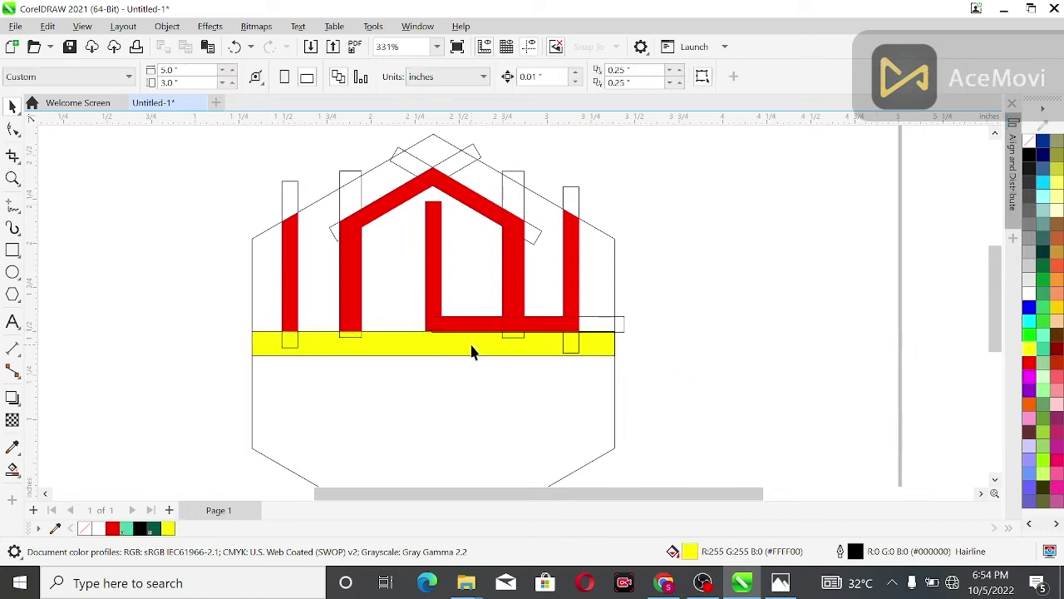
Step: Weld the outer right bar's two red pieces with the horizontal segment joining it to the inner right bar
scroll(396, 346, up, 2)
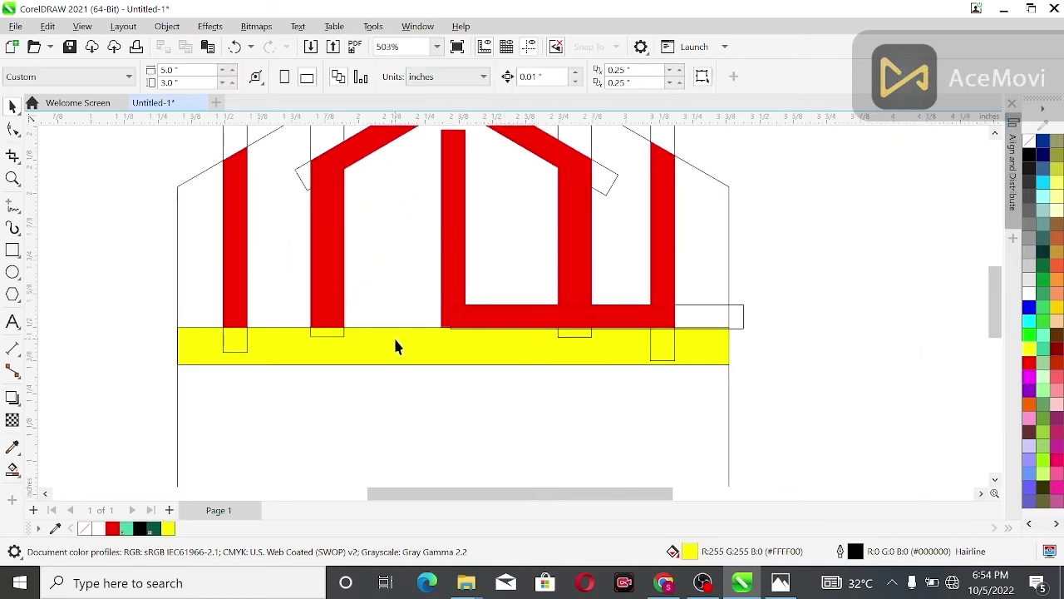
click(662, 320)
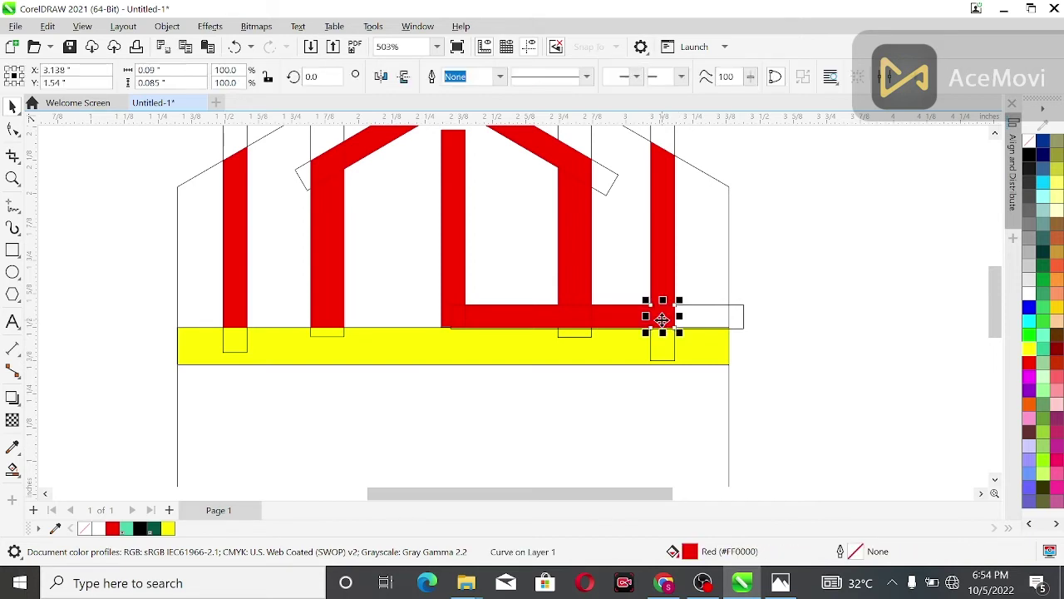
shift+click(662, 264)
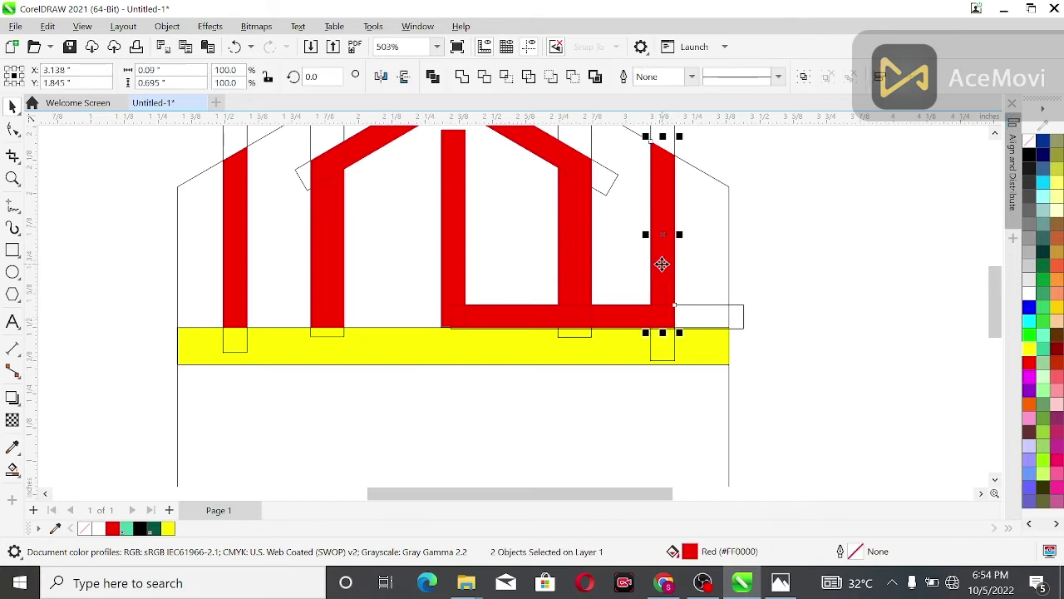
shift+click(607, 316)
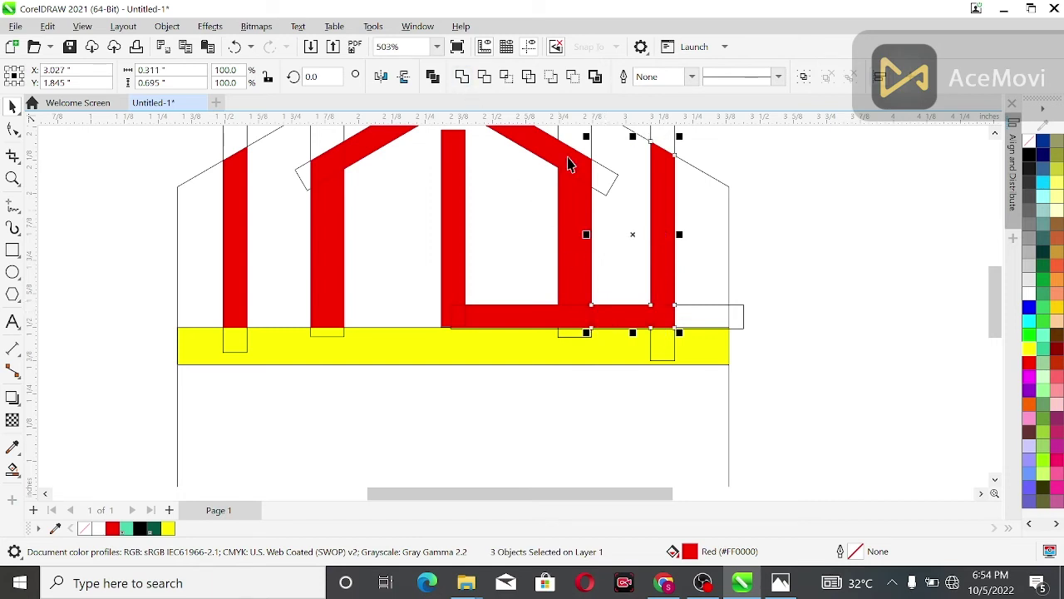
click(810, 249)
Step: Weld the inner right bar's red base piece, shaft and top corner piece into one shape
click(584, 319)
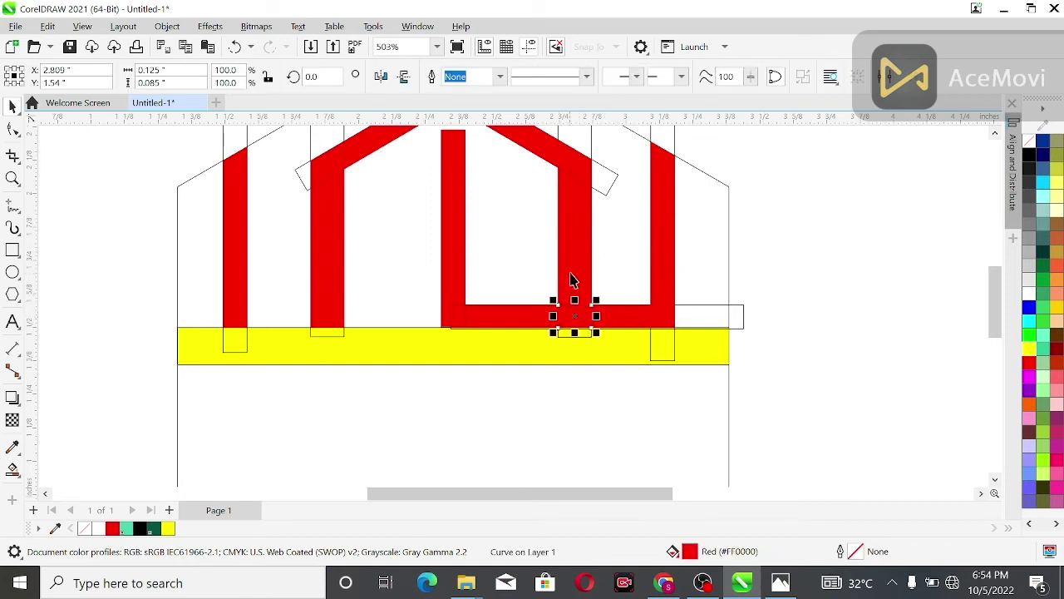
shift+click(570, 276)
shift+click(562, 157)
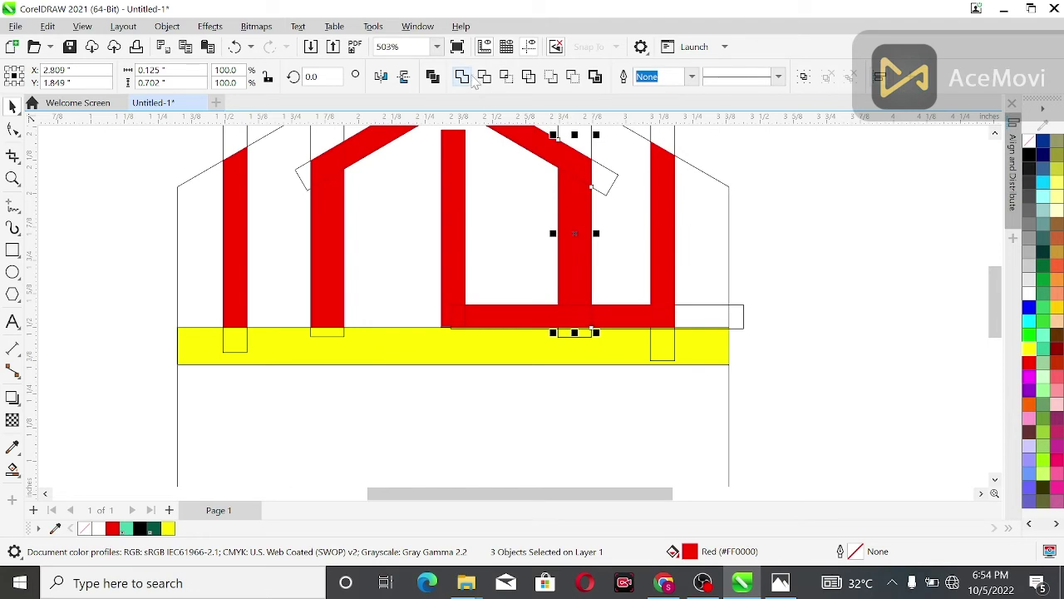
click(824, 250)
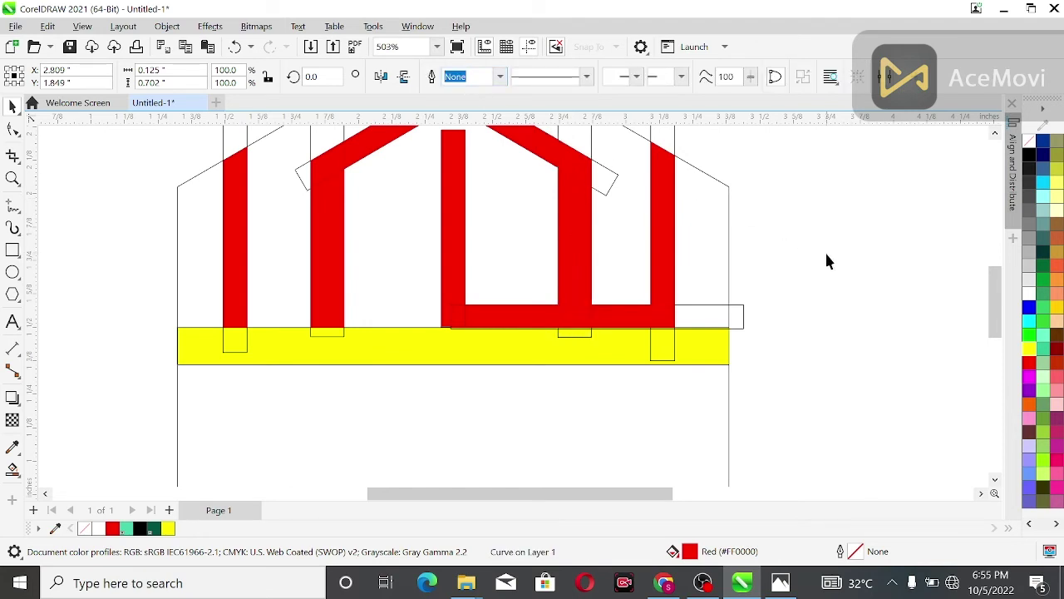
Step: Weld the central bar's small base corner piece, its red shaft and the left sloped roof bar into one shape
click(460, 320)
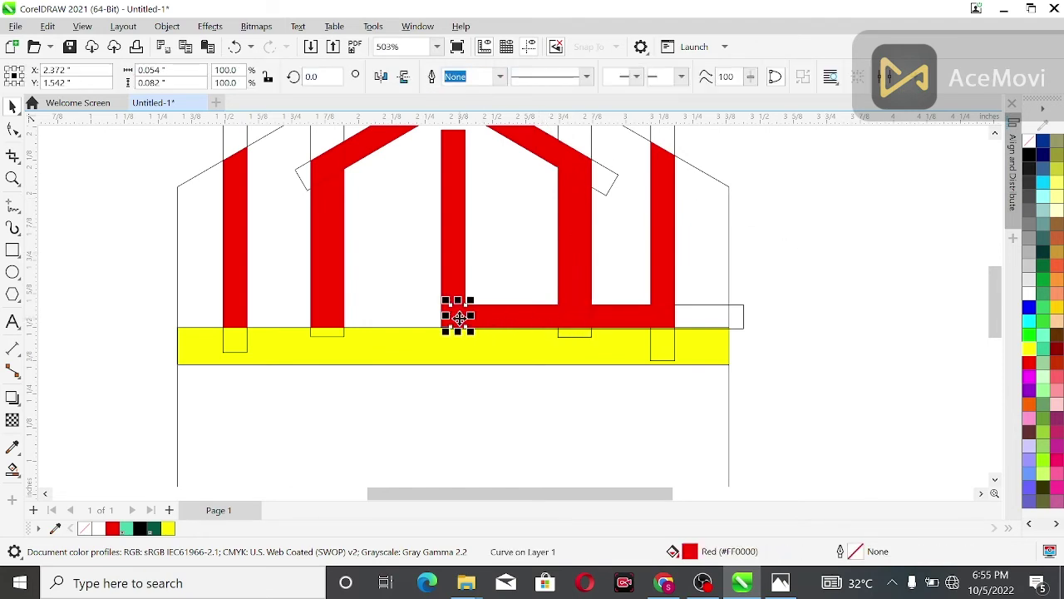
shift+click(453, 274)
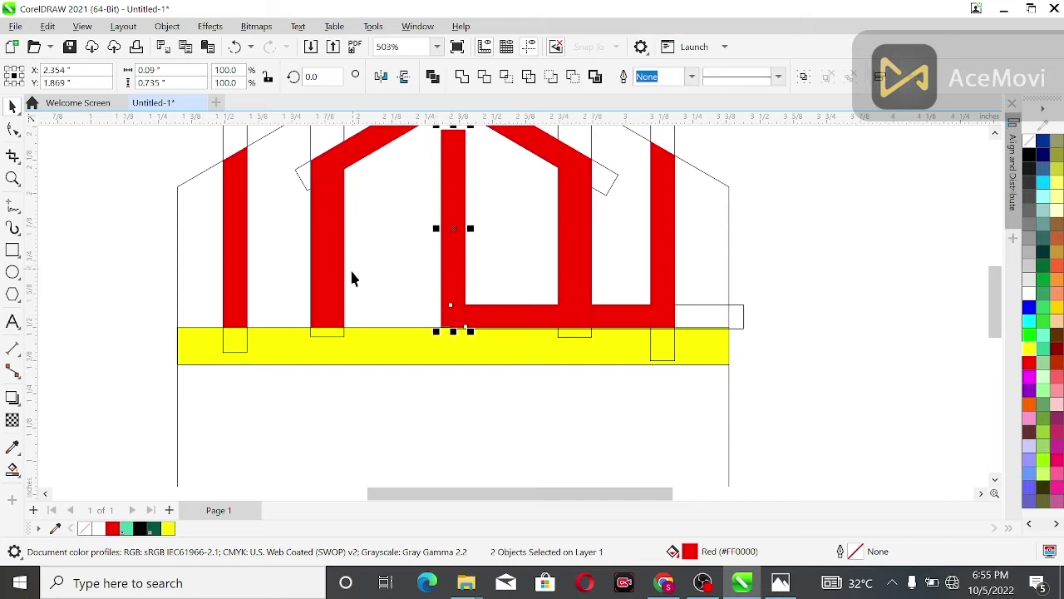
shift+click(358, 155)
click(462, 77)
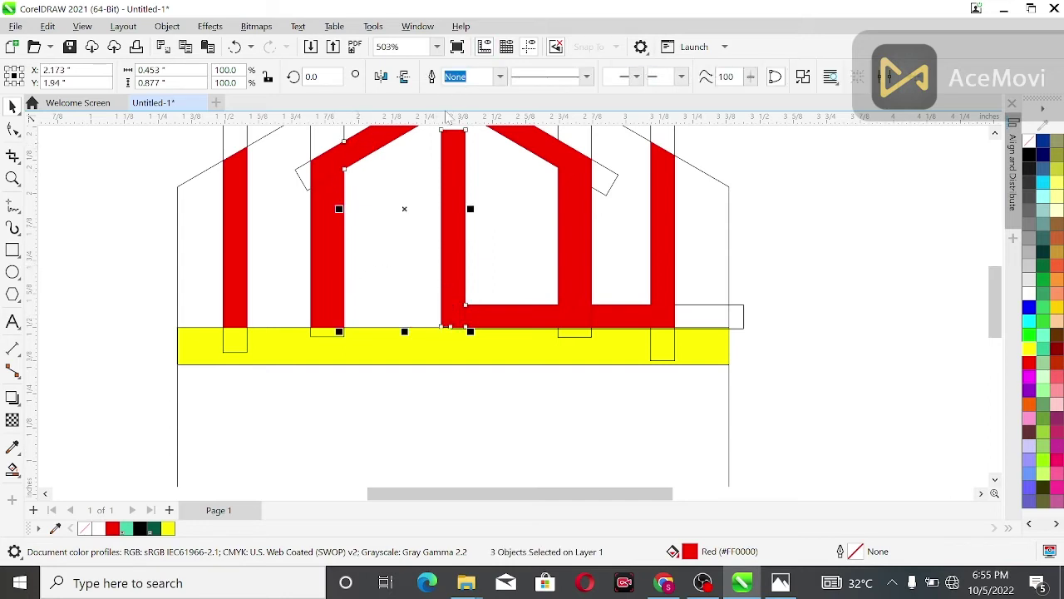
Step: Weld the inner left bar with its top corner piece and the adjoining left sloped roof bar
click(326, 275)
shift+click(347, 148)
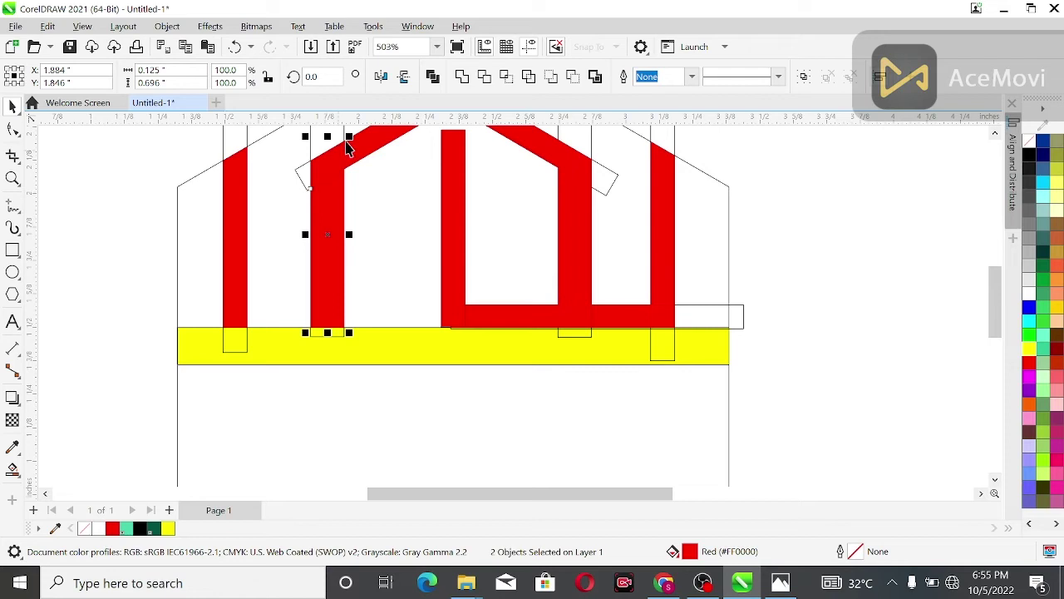
click(463, 77)
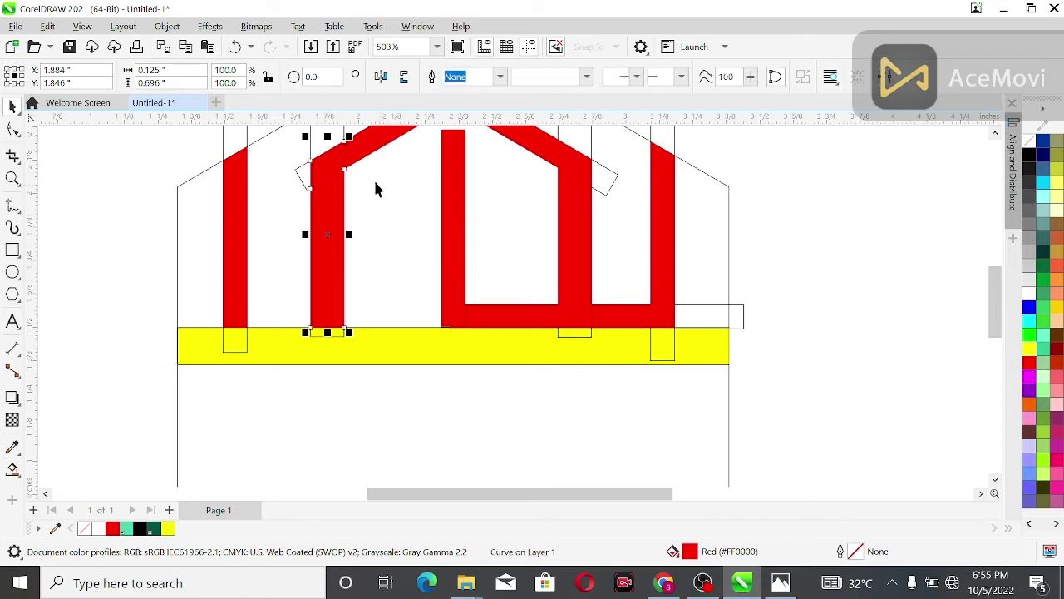
shift+click(362, 150)
click(463, 77)
click(165, 200)
scroll(325, 258, down, 2)
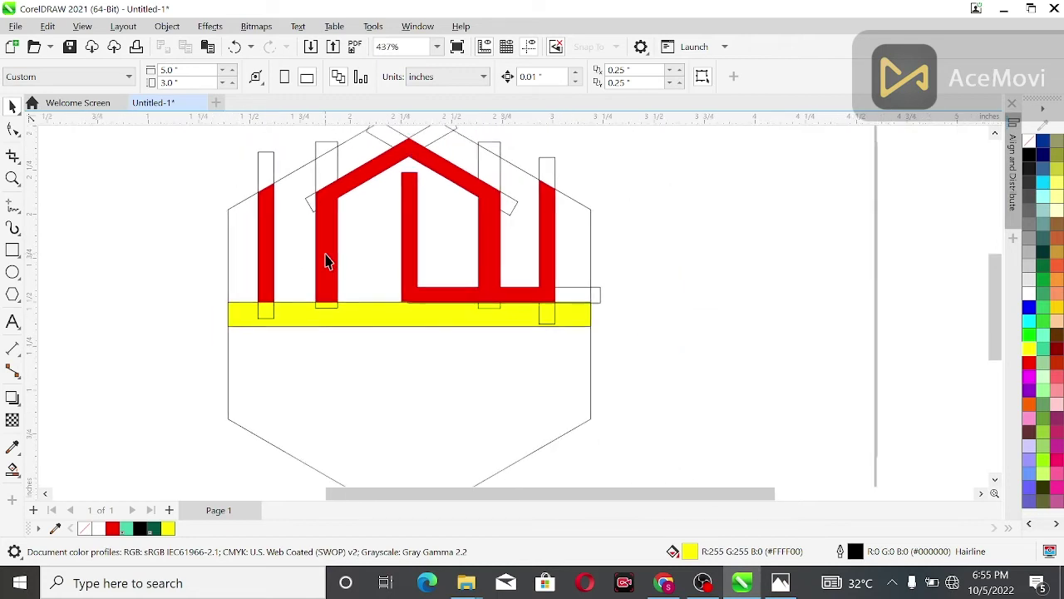
Step: Weld the roof's apex piece with the right sloped bar and the shape containing the left roof and central bars
click(411, 151)
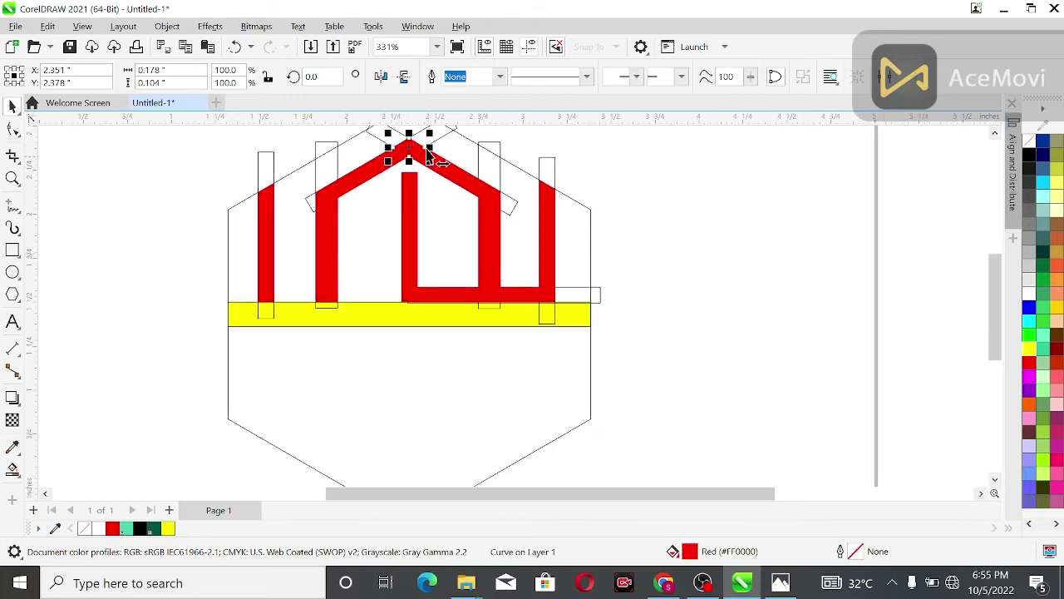
shift+click(437, 163)
click(462, 76)
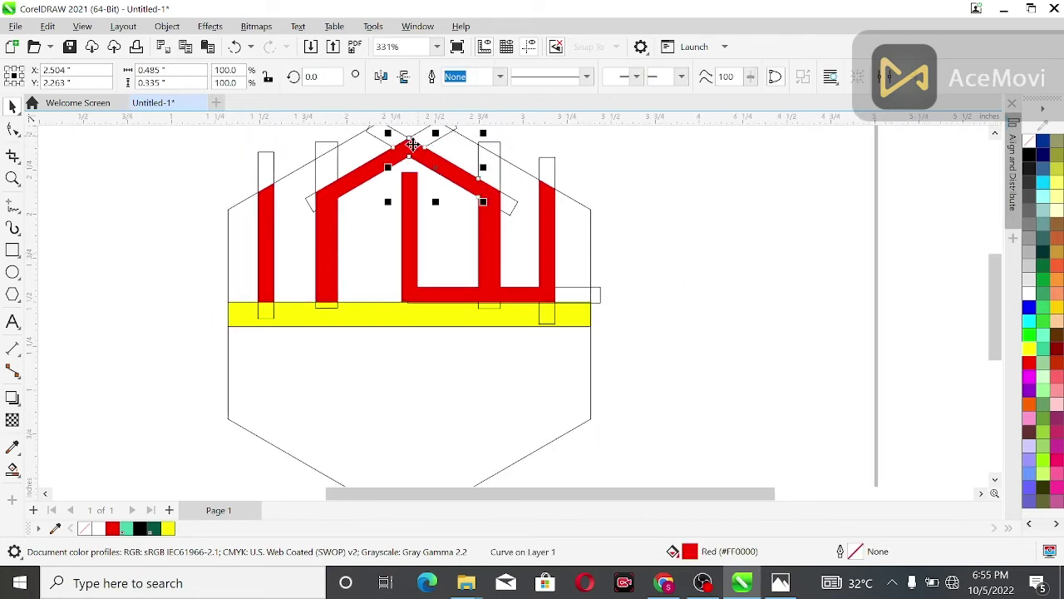
shift+click(409, 199)
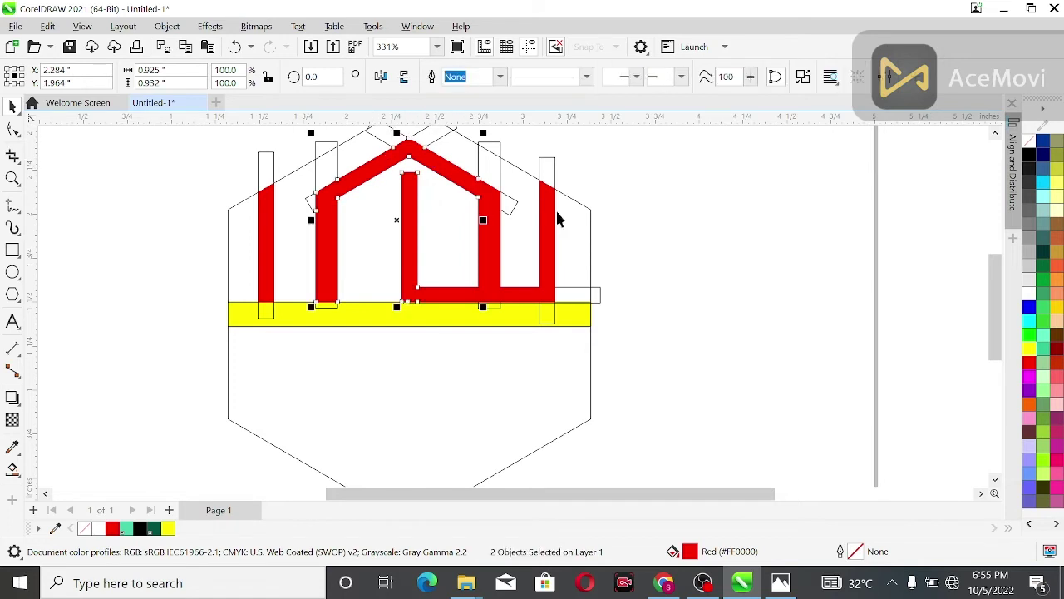
click(653, 241)
Step: Weld the inner right bar to the combined roof and central bar shape
click(496, 215)
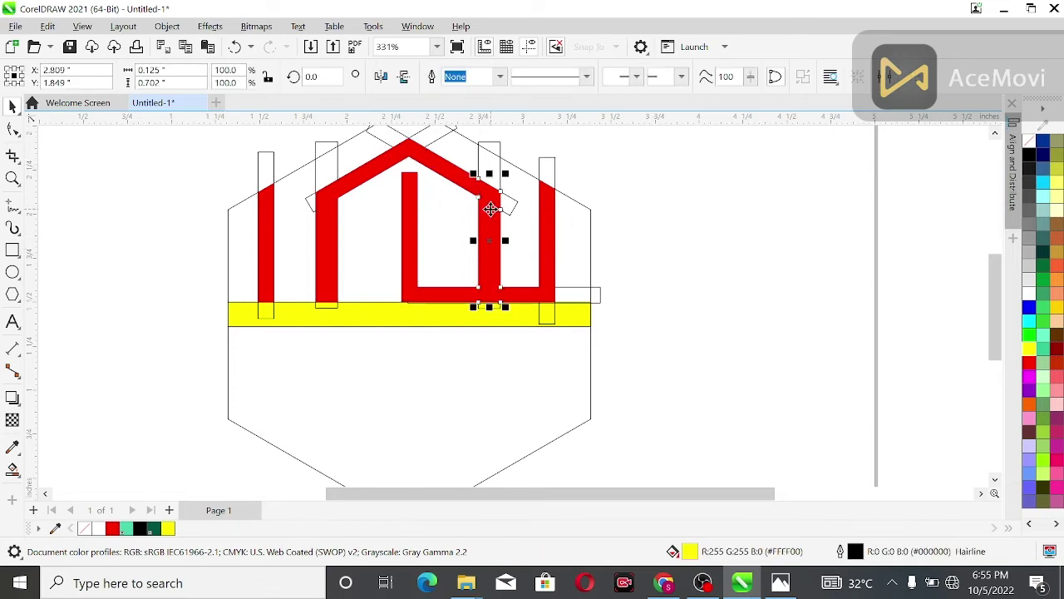
shift+click(454, 175)
click(462, 77)
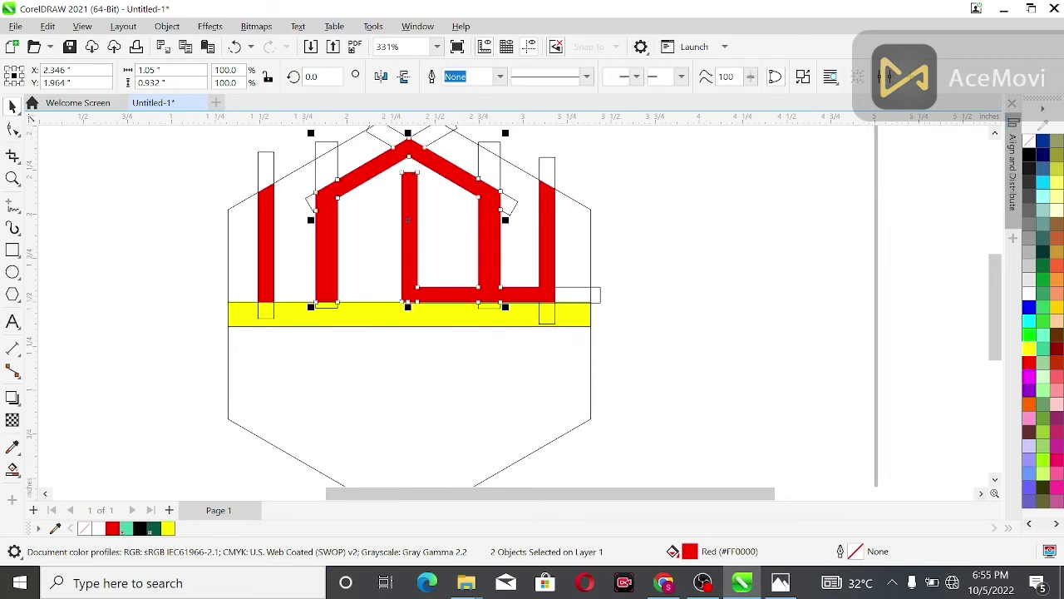
Step: Delete the leftover outline rectangles of the short horizontal bar, the two right vertical bars and both sloped roof bars
click(572, 301)
click(573, 298)
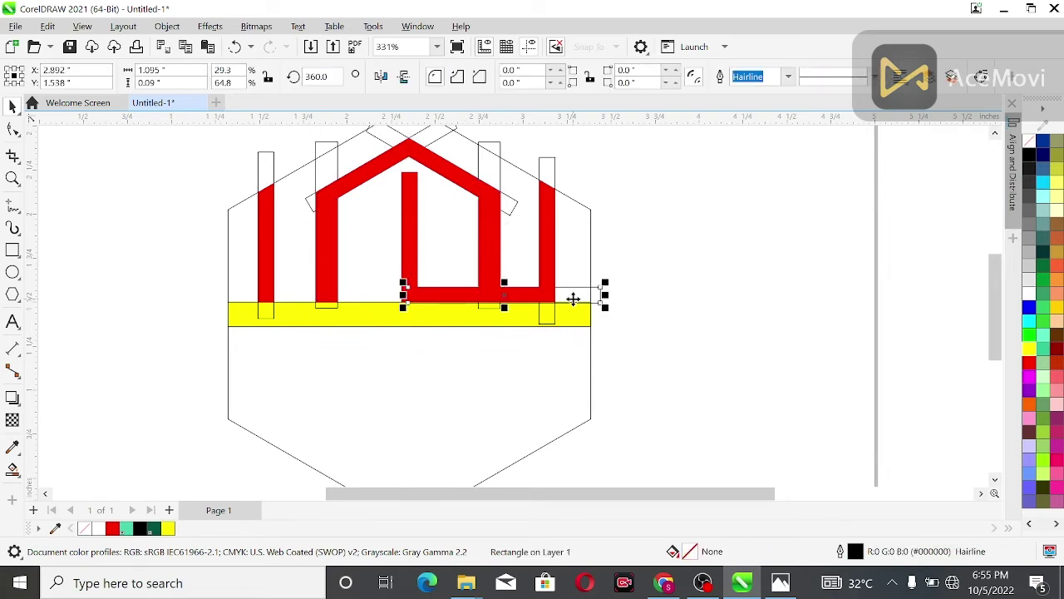
key(Delete)
click(538, 187)
key(Delete)
click(499, 158)
key(Delete)
click(503, 199)
key(Delete)
click(430, 125)
key(Delete)
click(327, 153)
key(Delete)
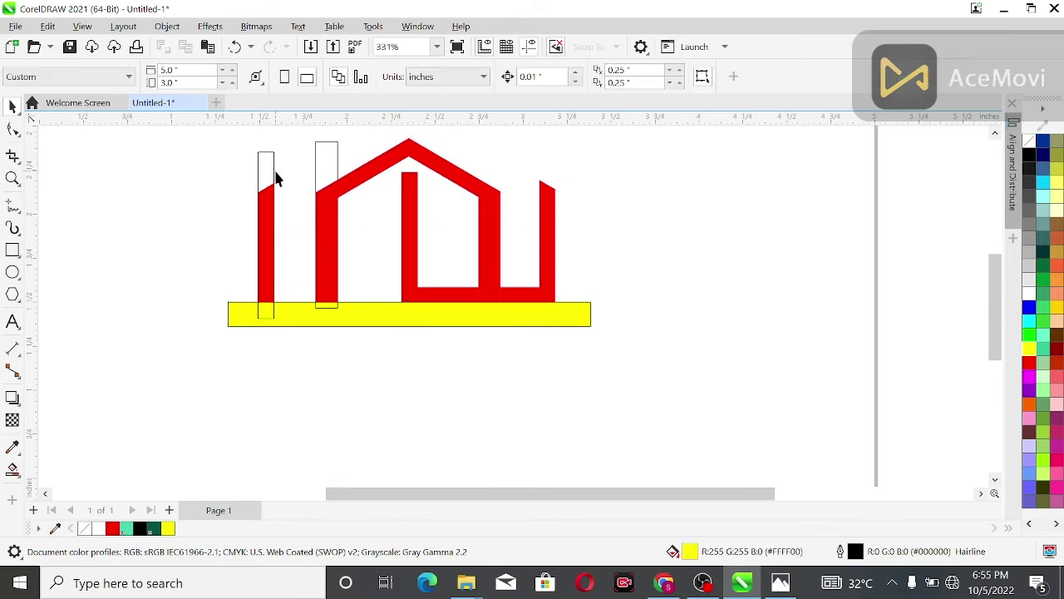
key(ctrl+z)
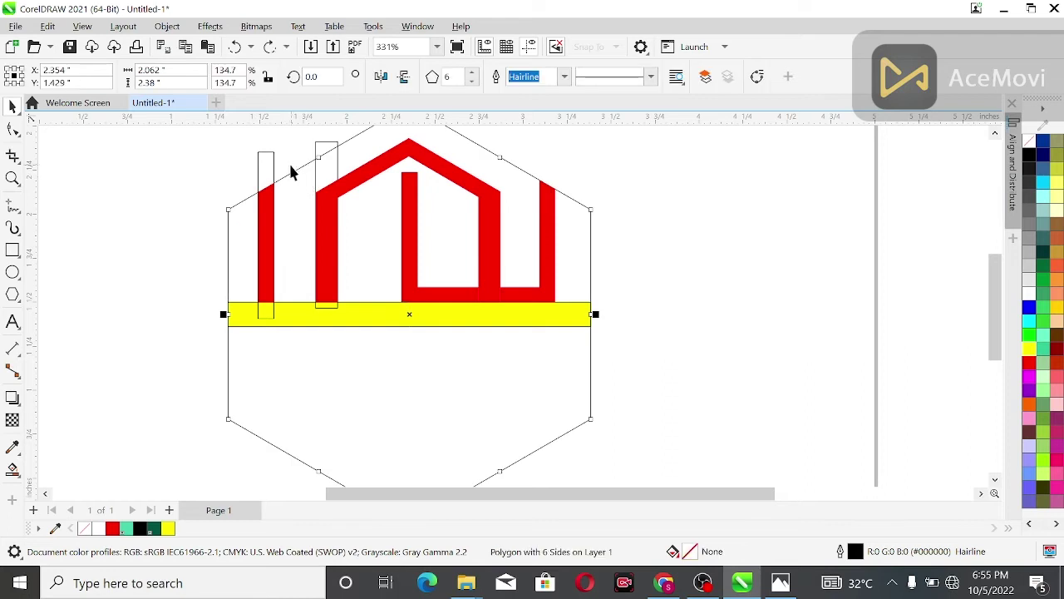
Step: Delete the leftover outline rectangles of the outer left and inner left vertical bars, keeping the hexagon
click(264, 171)
key(Delete)
click(321, 143)
key(Delete)
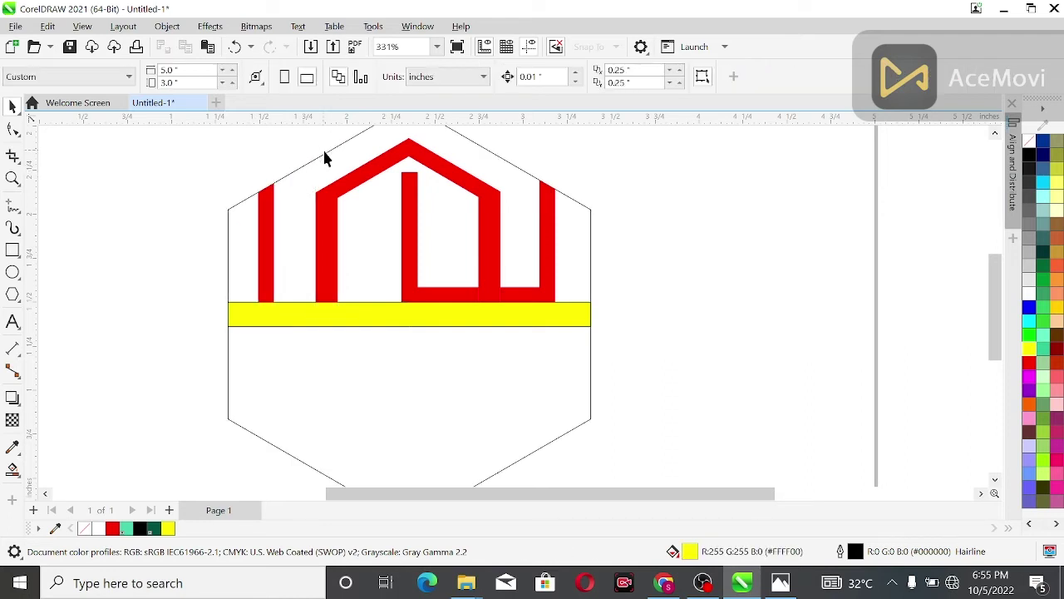
Step: Remove the outline from the full-width yellow bar
click(404, 316)
right_click(1030, 143)
click(779, 233)
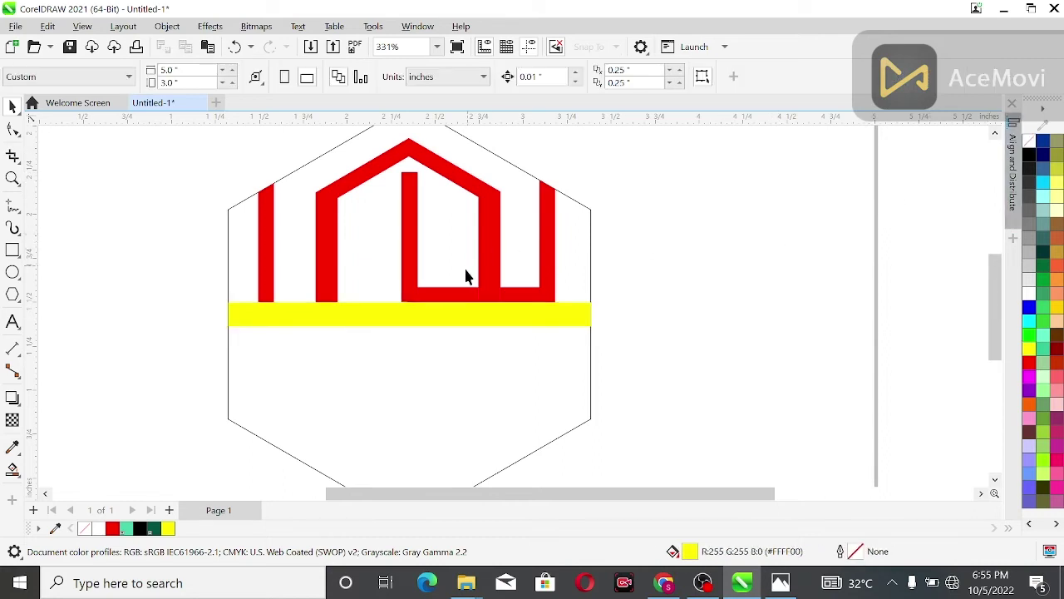
Step: Weld the horizontal segment between the central and inner right bars to the main red shape
click(409, 290)
scroll(409, 290, up, 3)
scroll(411, 290, up, 1)
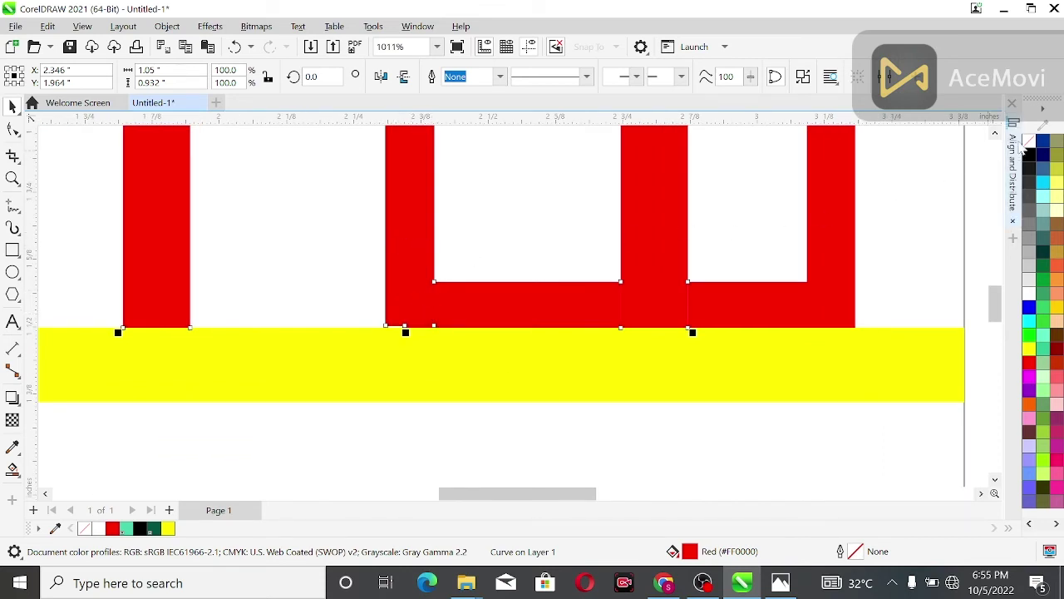
click(491, 254)
click(456, 305)
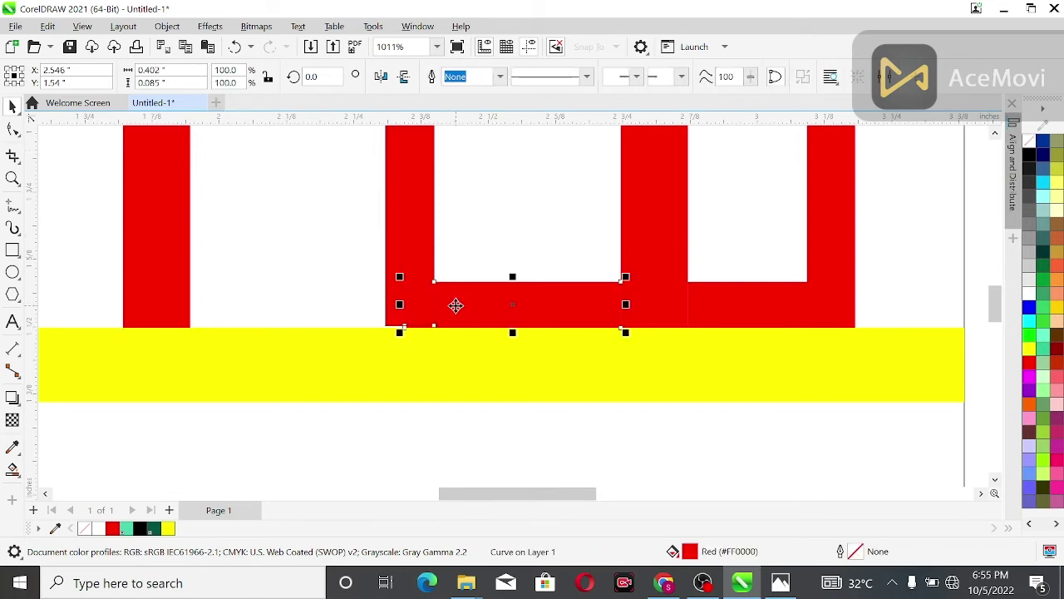
shift+click(408, 236)
click(462, 76)
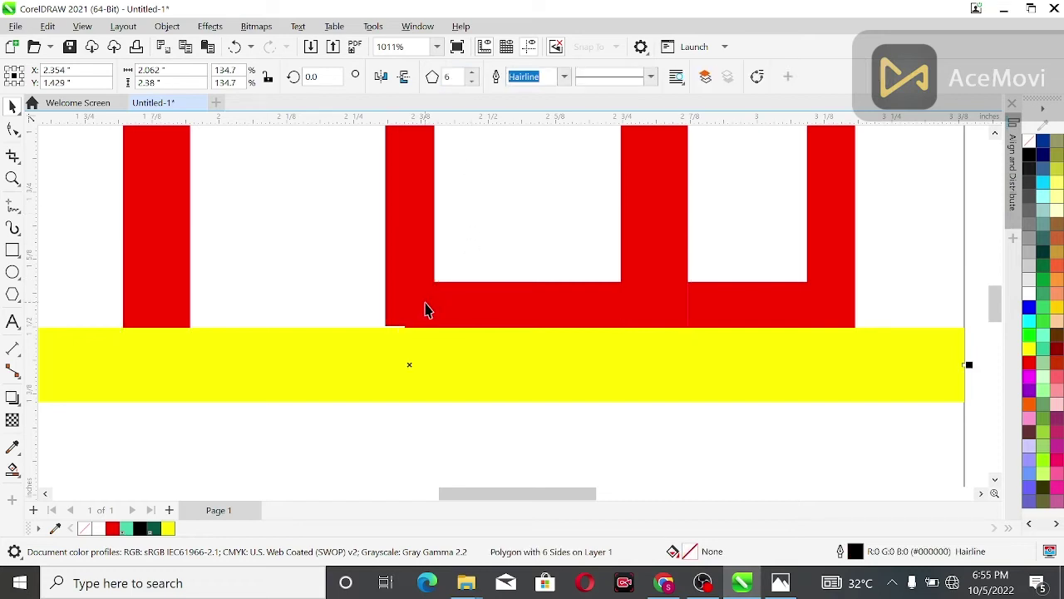
Step: Weld the outer right bar with its horizontal connector to the main red shape
click(392, 321)
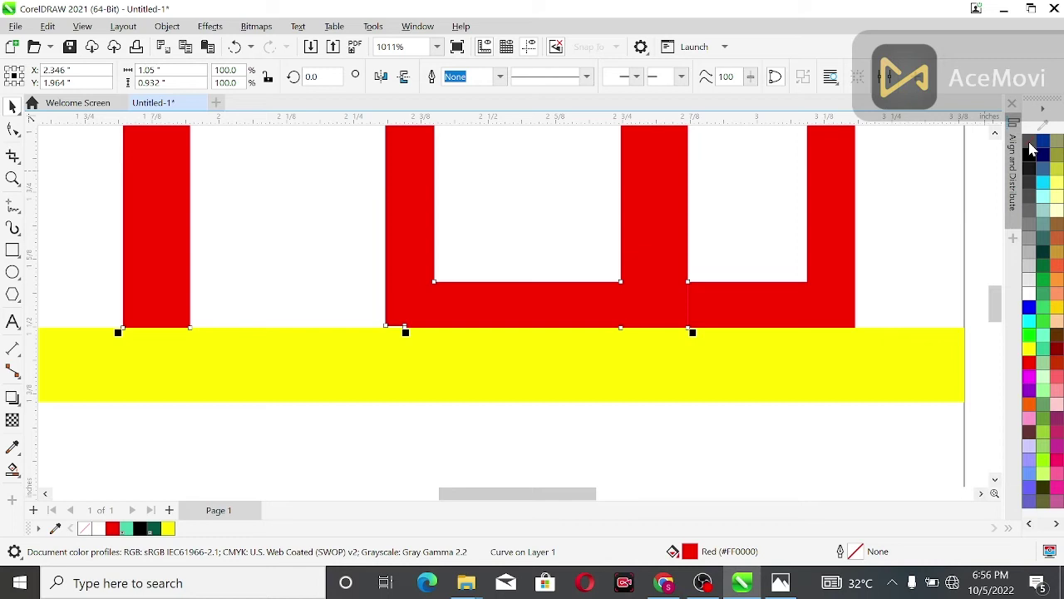
click(397, 297)
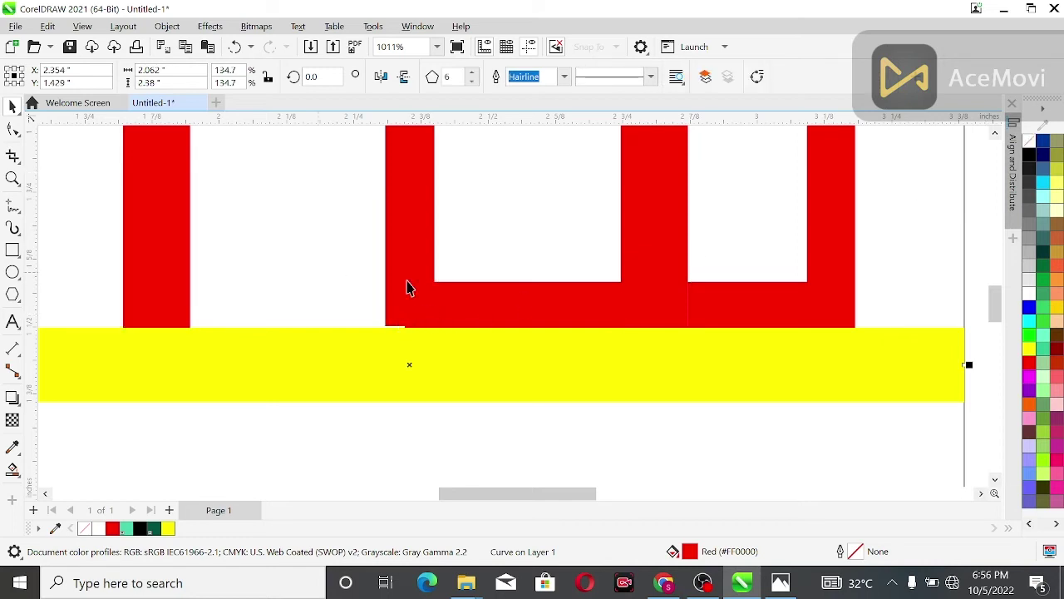
click(745, 300)
shift+click(653, 254)
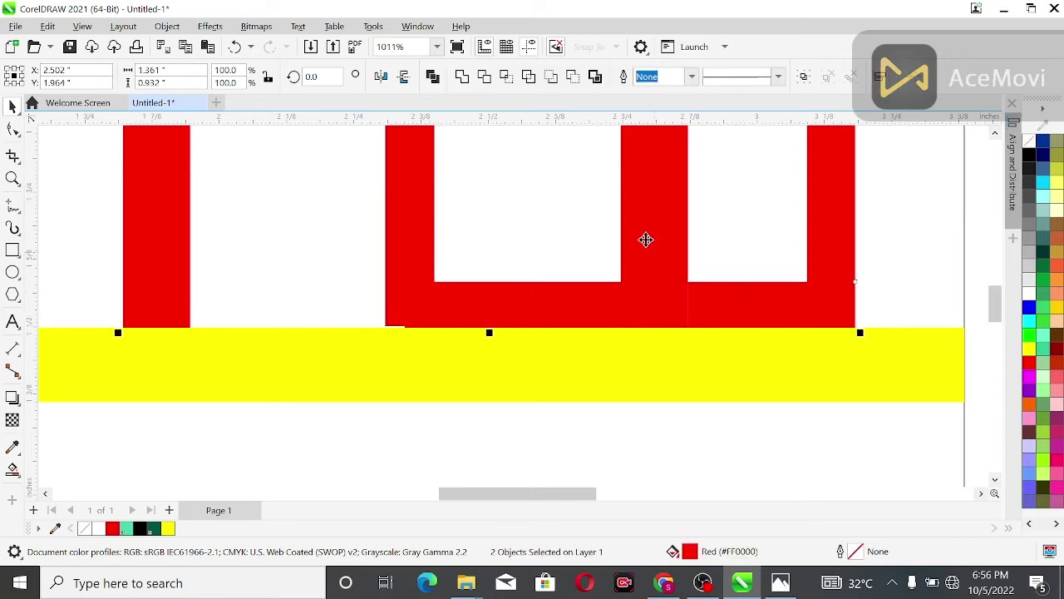
click(458, 77)
click(469, 264)
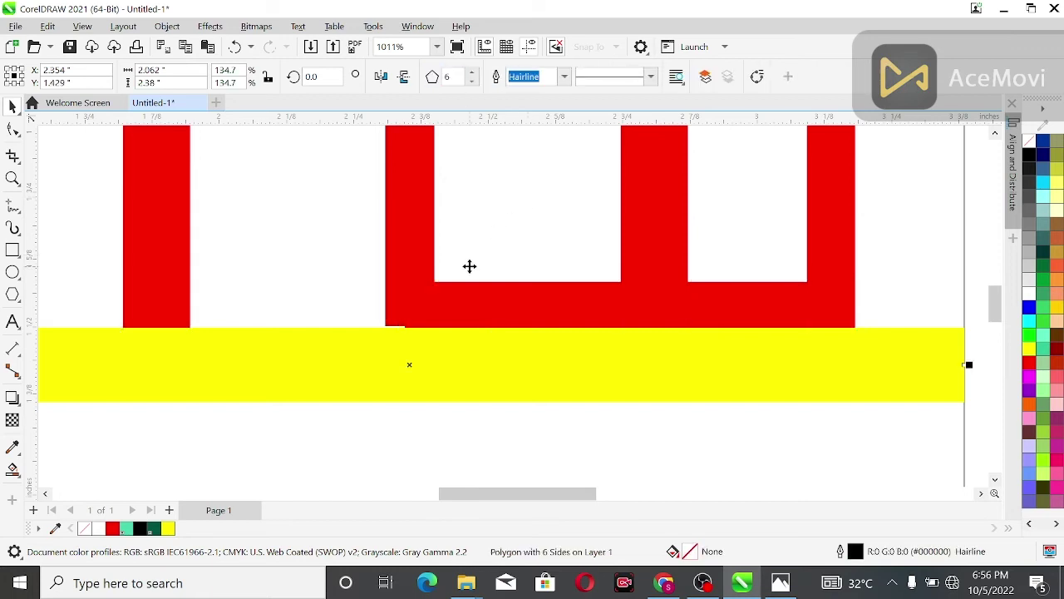
Step: Move the welded red shape aside and delete the leftover central bar outline behind it
scroll(470, 266, down, 1)
scroll(470, 266, down, 1)
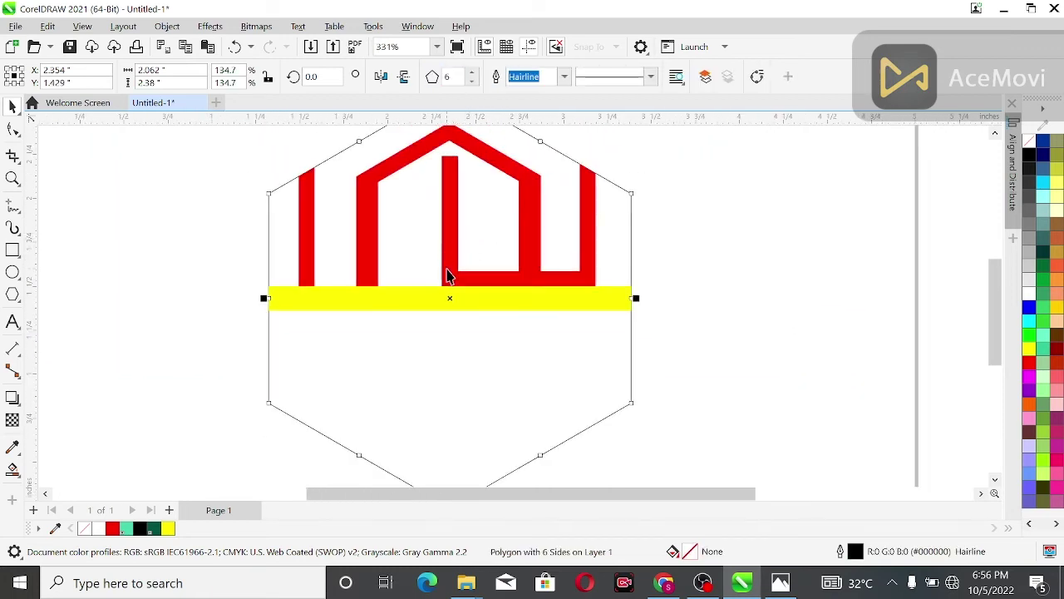
click(449, 275)
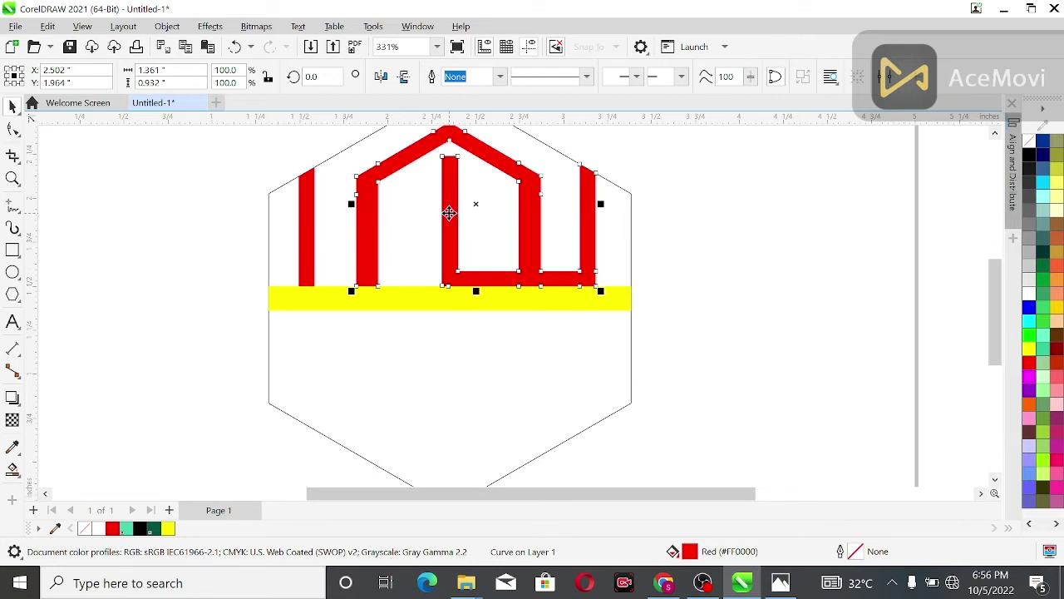
drag(448, 212, 390, 234)
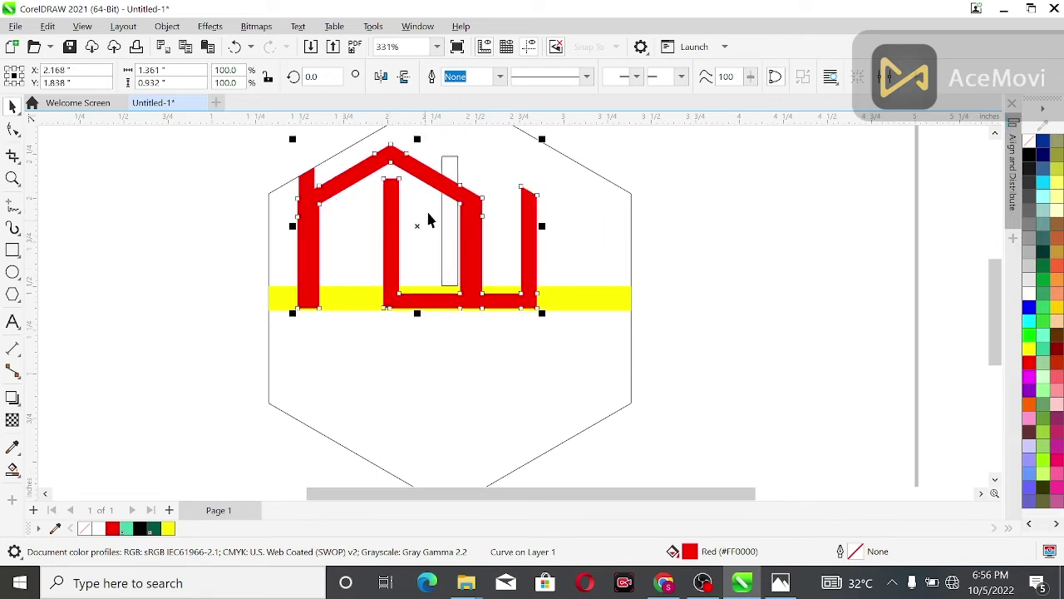
click(451, 166)
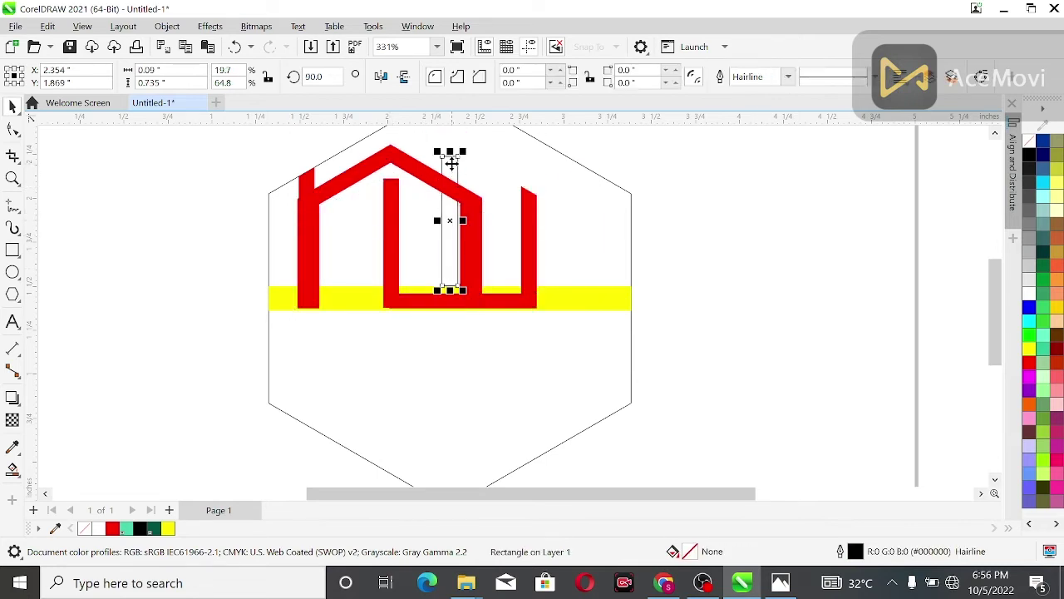
key(Delete)
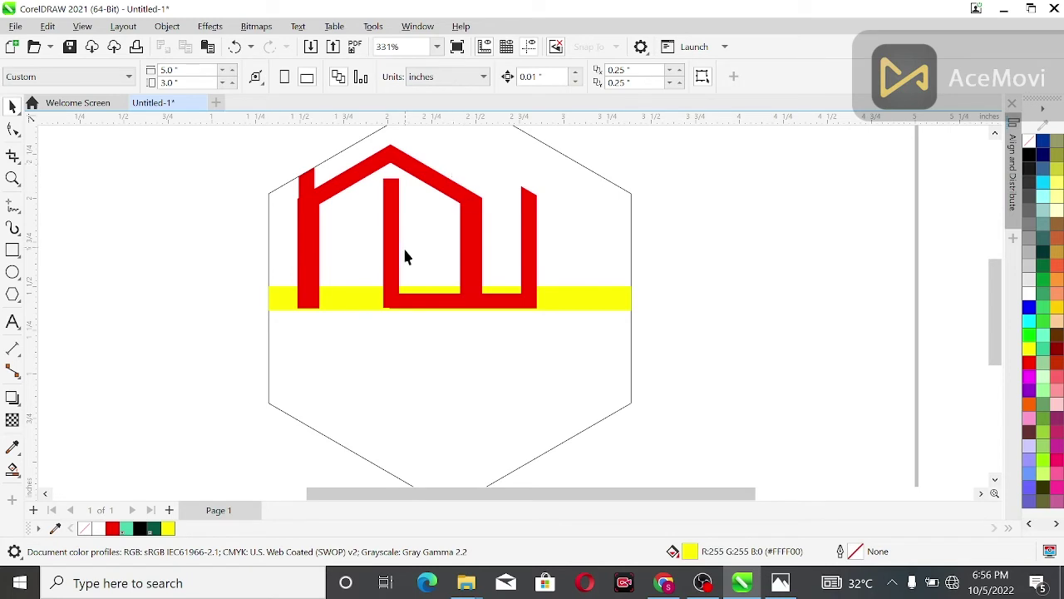
Step: Try moving the red shape back toward its original place, and undo the moves and the outline deletion
drag(394, 271, 416, 253)
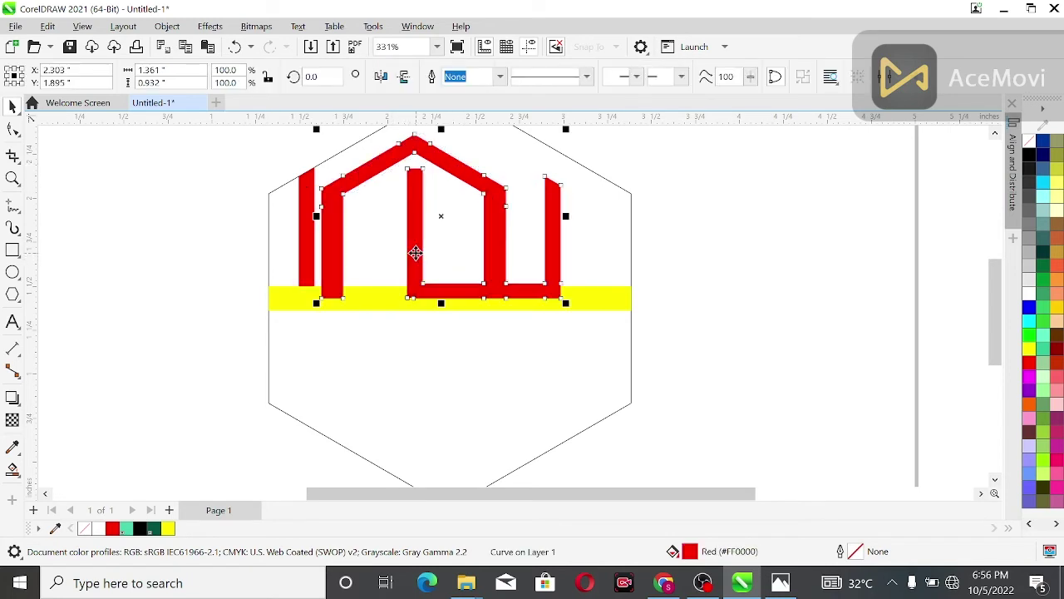
key(ctrl+z)
key(ctrl+z)
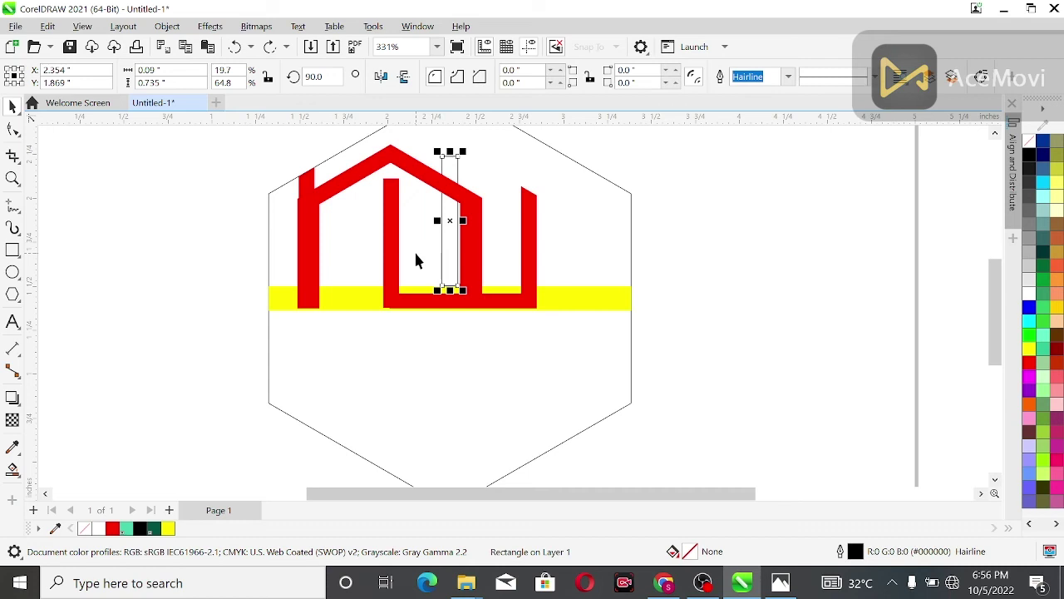
key(ctrl+shift+z)
key(ctrl+shift+z)
click(259, 200)
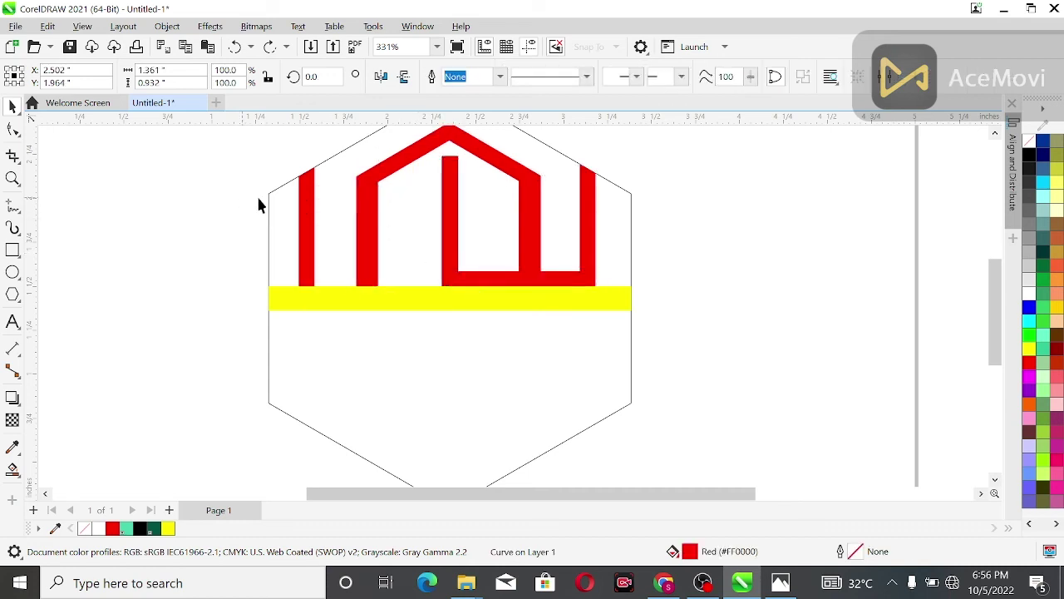
Step: Move the lower-left corner node of the central red bar down level with the yellow bar's upper edge
scroll(444, 291, up, 3)
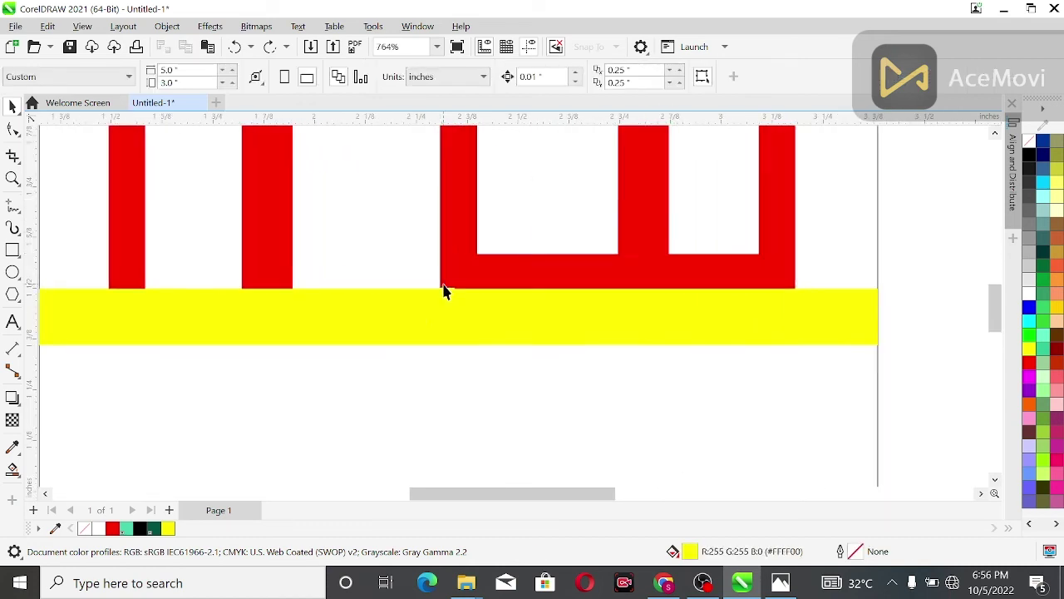
click(443, 287)
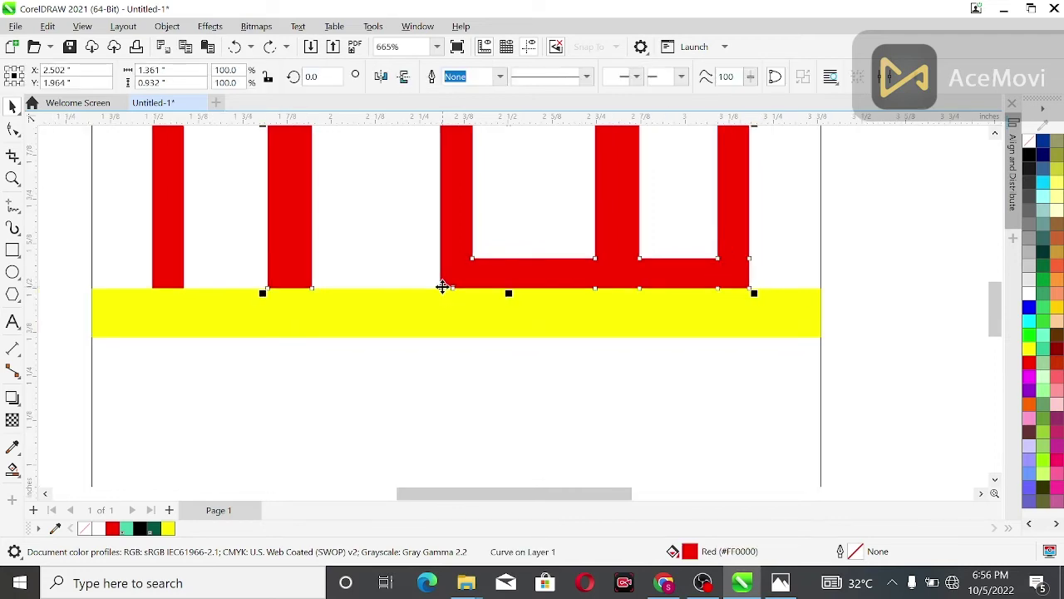
scroll(445, 285, up, 5)
scroll(459, 275, up, 2)
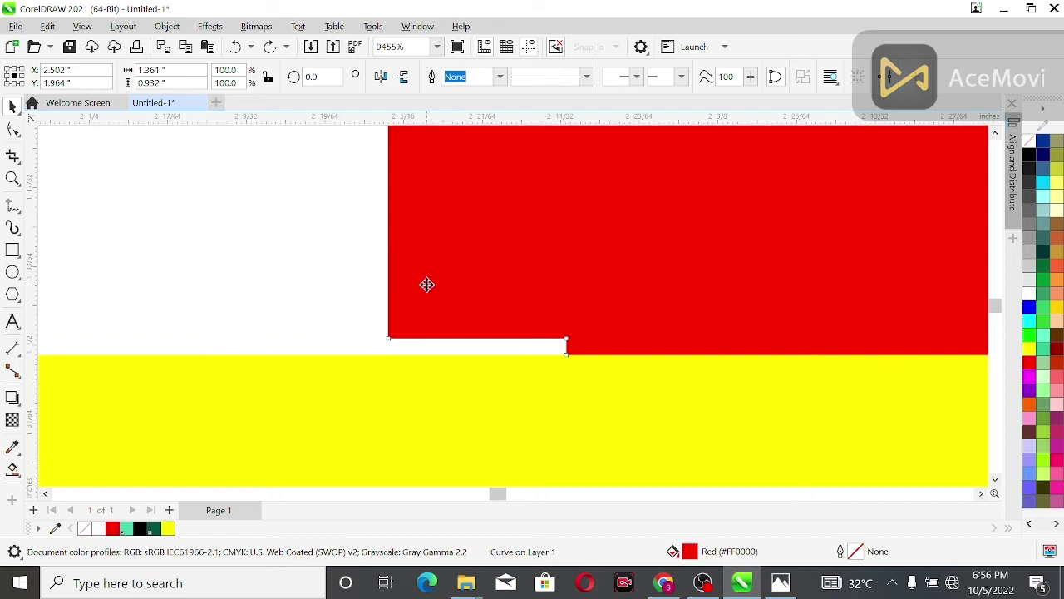
click(12, 129)
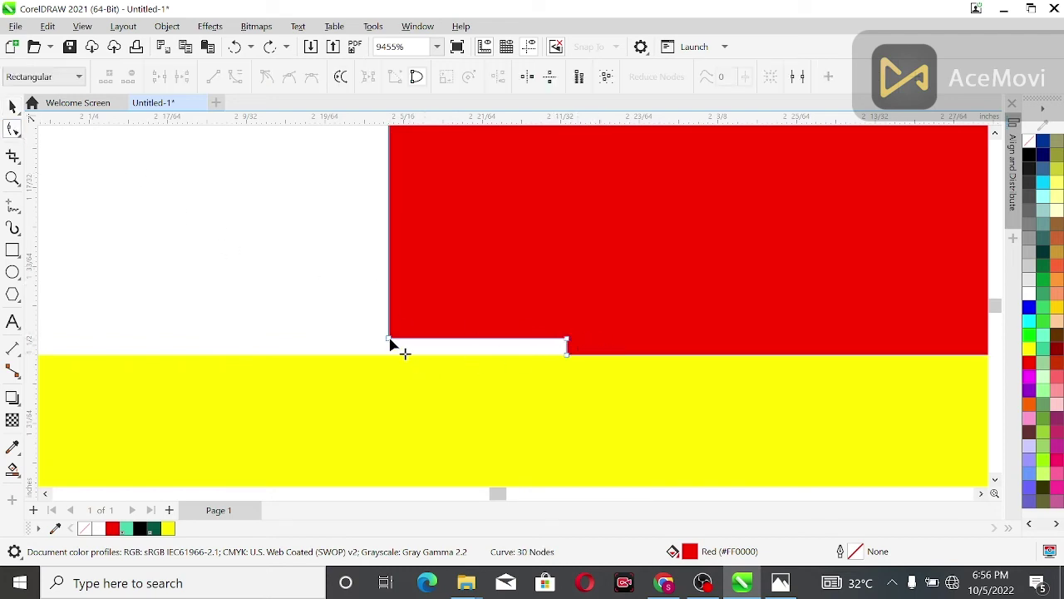
drag(374, 317, 416, 360)
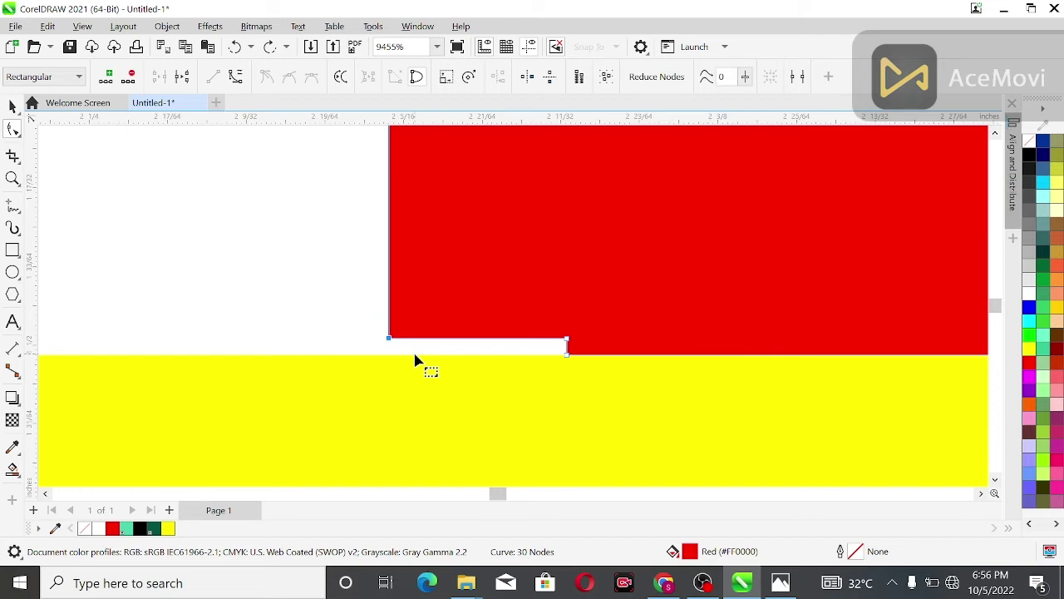
key(Down)
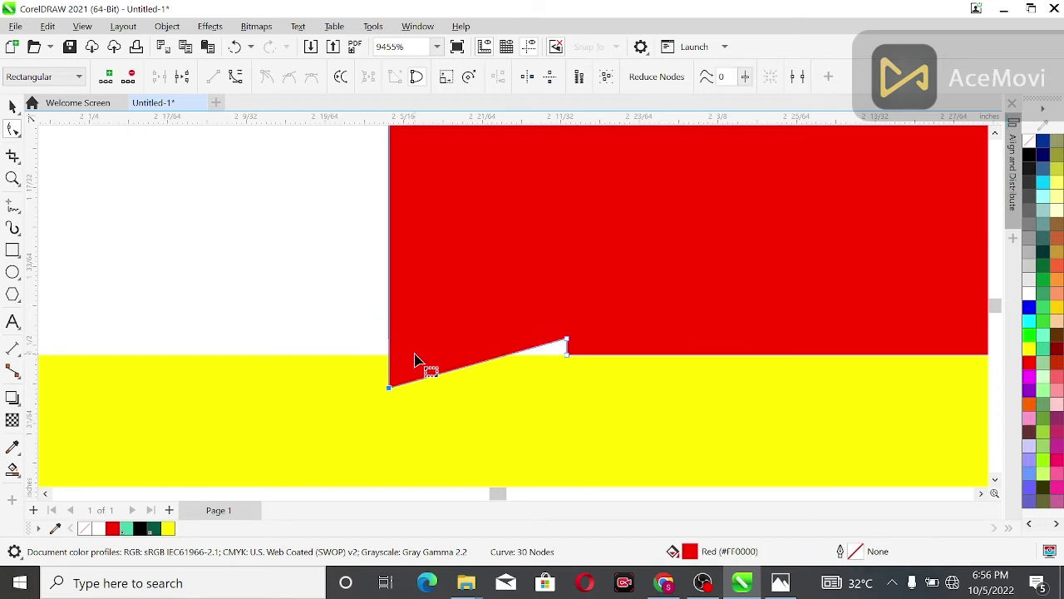
key(Up)
drag(360, 318, 390, 355)
Step: Delete the two remaining notch nodes on the bottom edge of the central red bar
drag(544, 333, 591, 350)
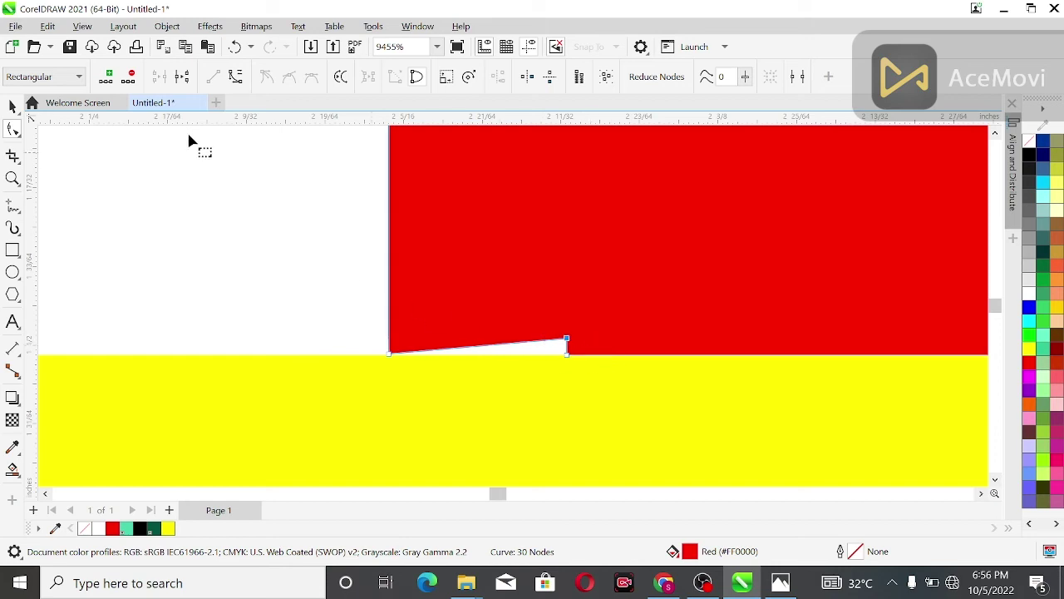
key(Delete)
drag(487, 324, 584, 375)
click(130, 79)
click(332, 301)
Step: Examine the repaired lower corner and the upper end of the central red bar up close for flaws
scroll(397, 323, up, 3)
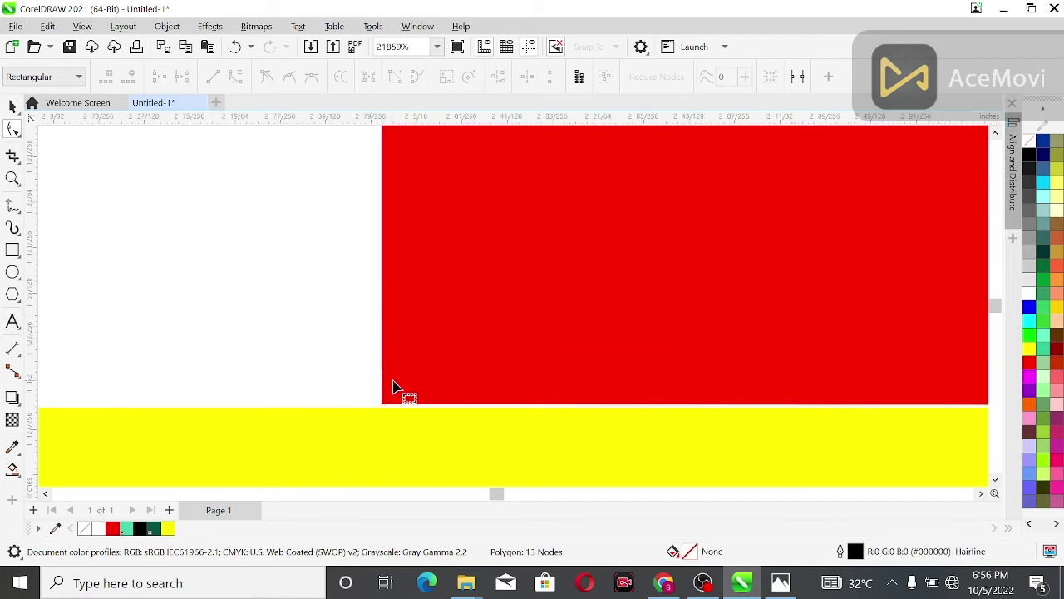
click(12, 178)
drag(318, 271, 473, 440)
drag(446, 225, 561, 333)
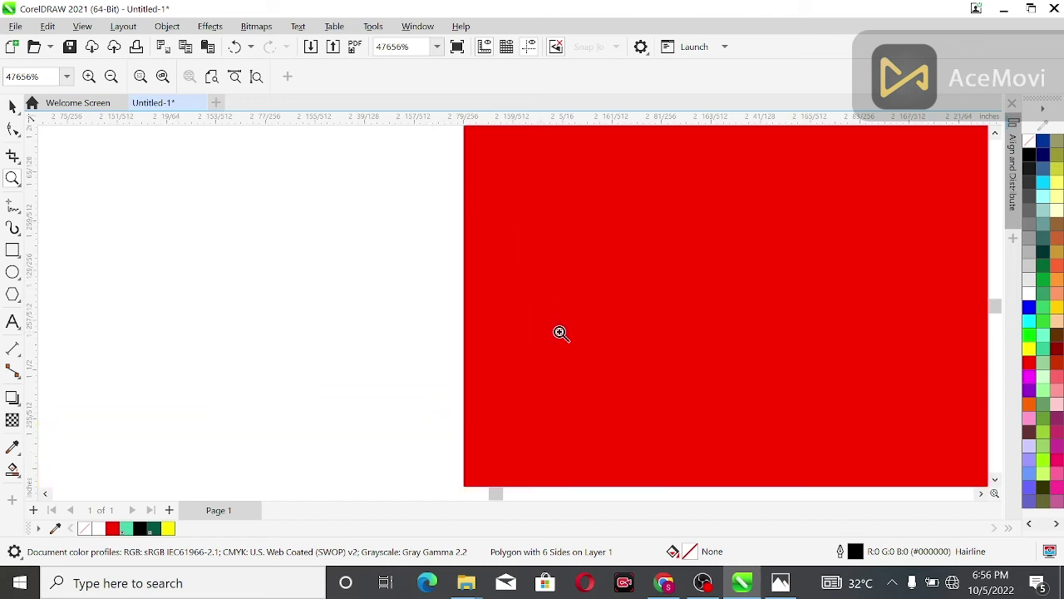
drag(408, 287, 504, 505)
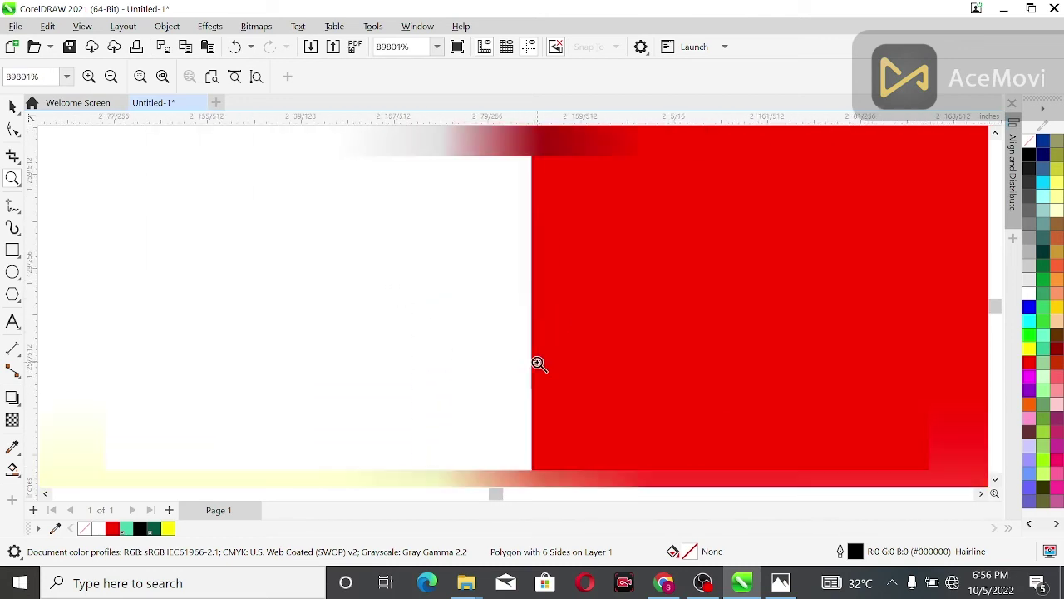
scroll(534, 367, down, 3)
click(12, 105)
scroll(350, 263, down, 1)
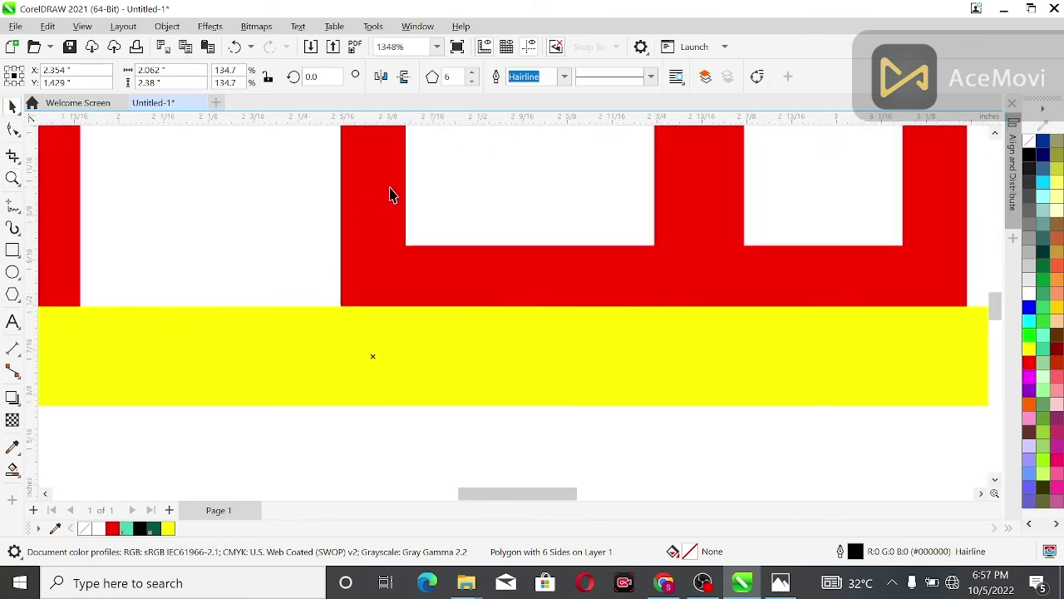
drag(998, 311, 993, 274)
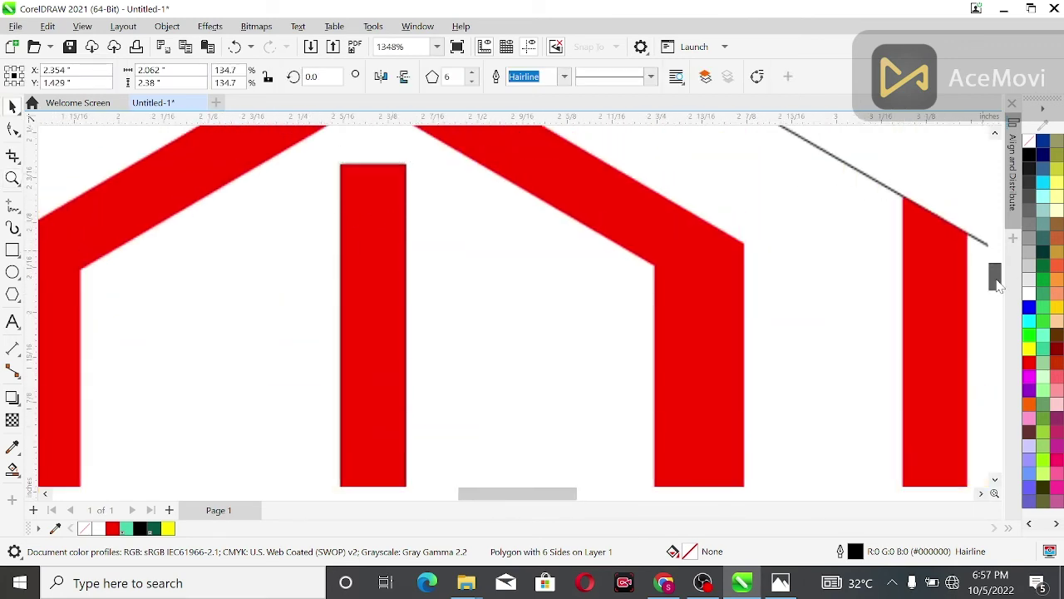
scroll(396, 237, up, 1)
scroll(395, 237, up, 1)
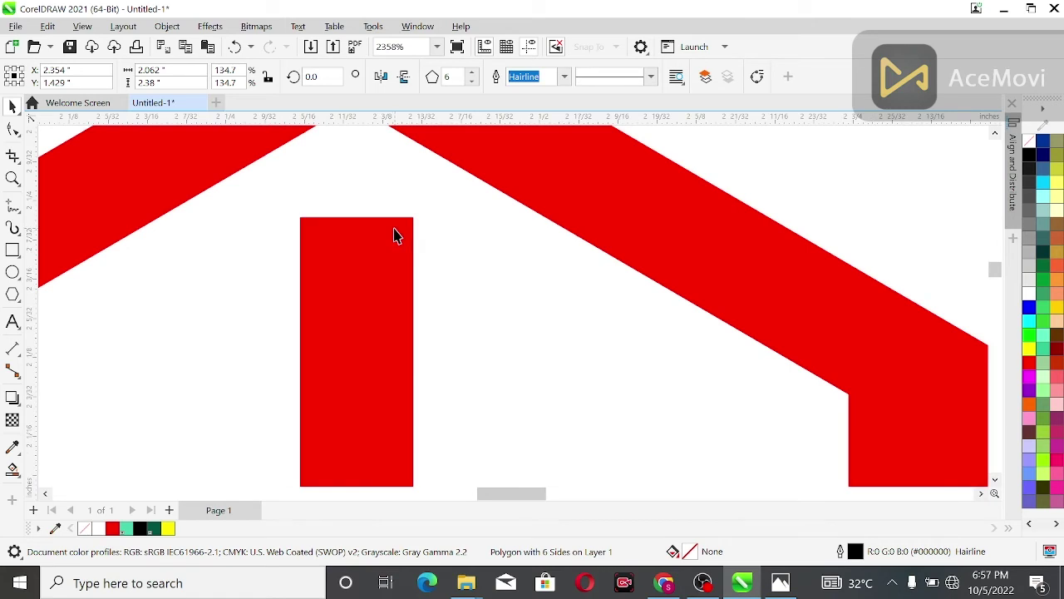
click(374, 227)
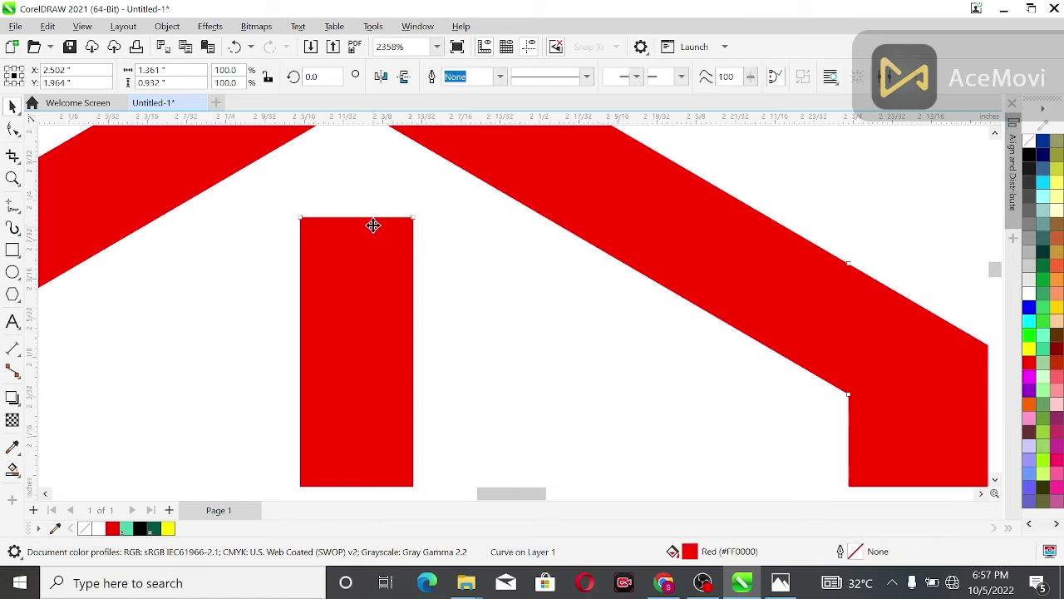
scroll(373, 226, down, 5)
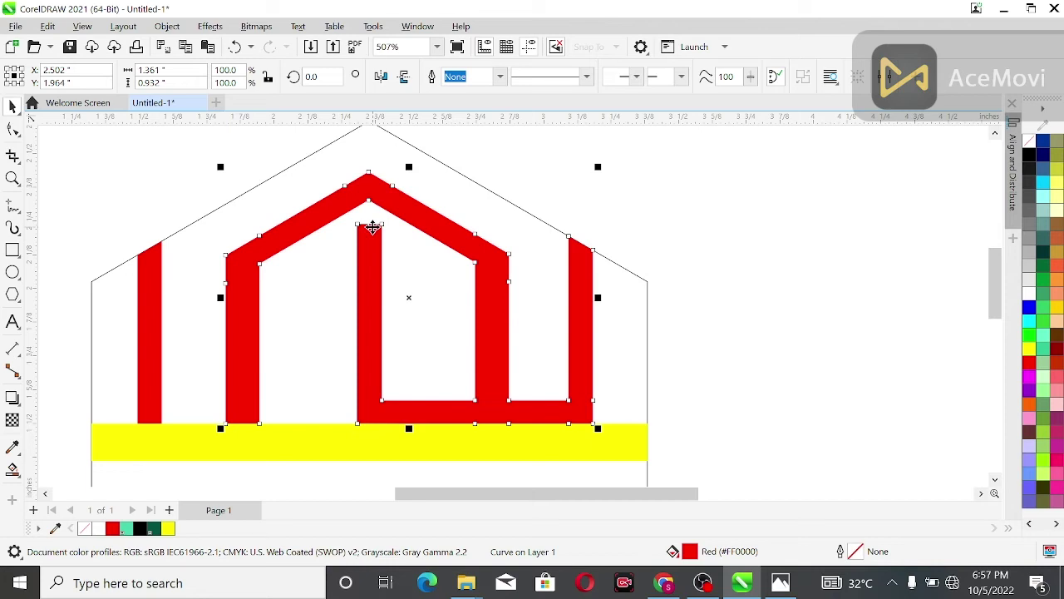
click(566, 185)
click(338, 445)
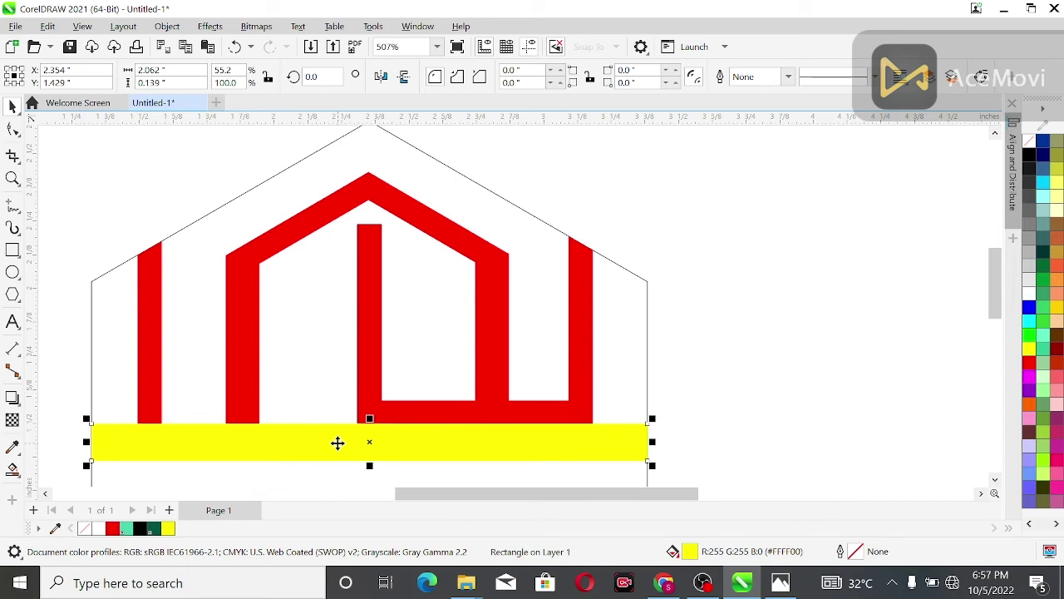
shift+click(453, 414)
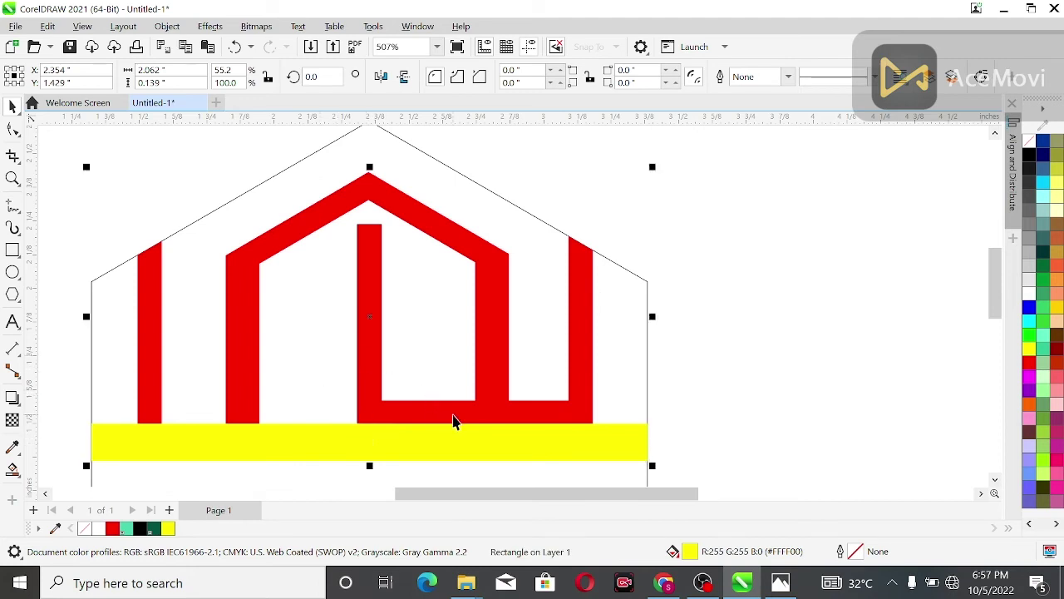
click(190, 193)
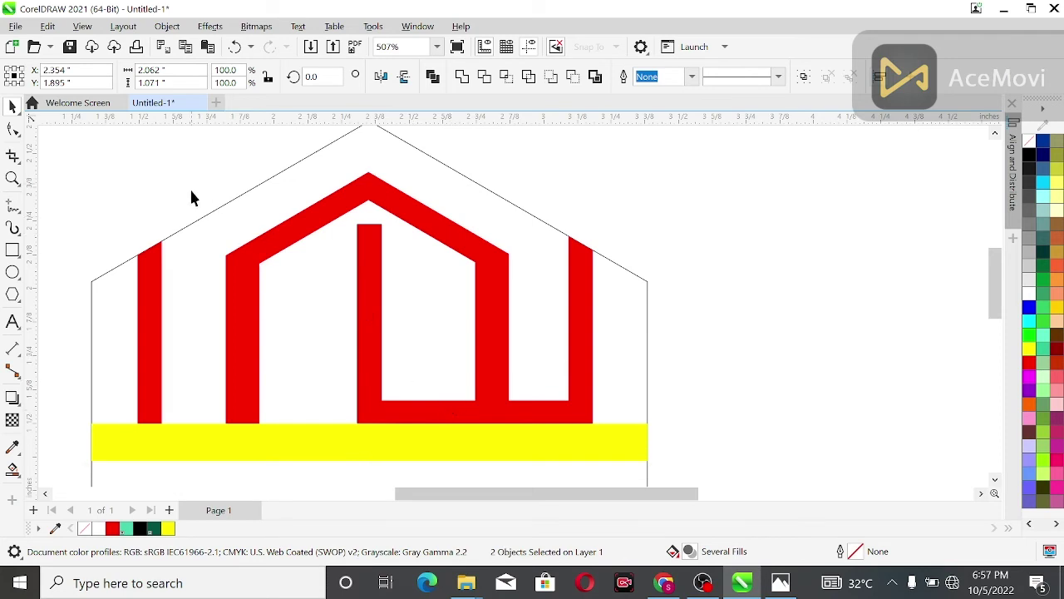
Step: Move the outer left bar, main red shape and yellow bar aside together, and delete the leftover central bar outline
click(156, 297)
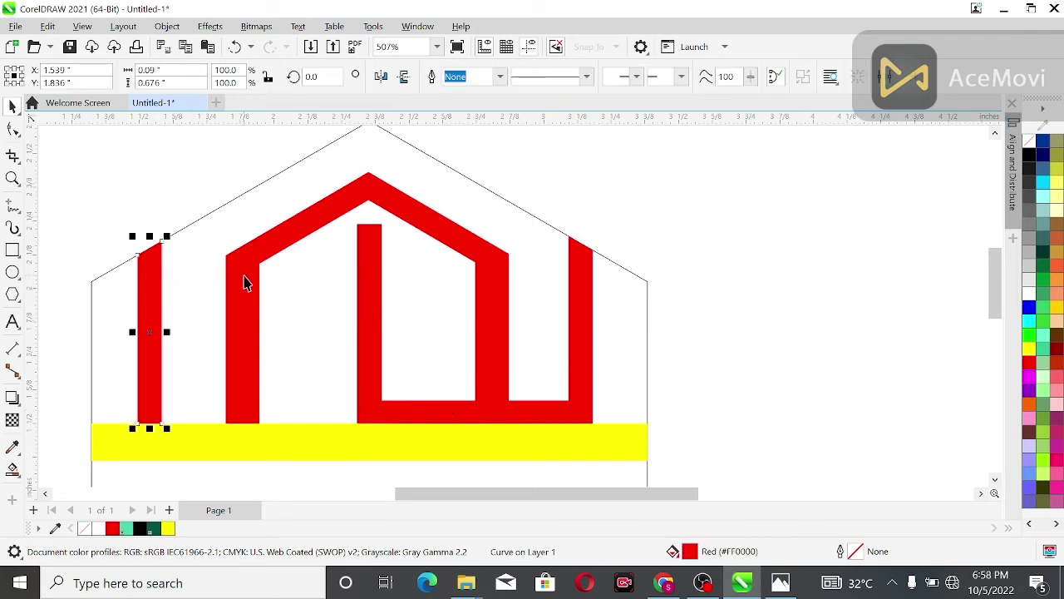
shift+click(243, 276)
shift+click(238, 449)
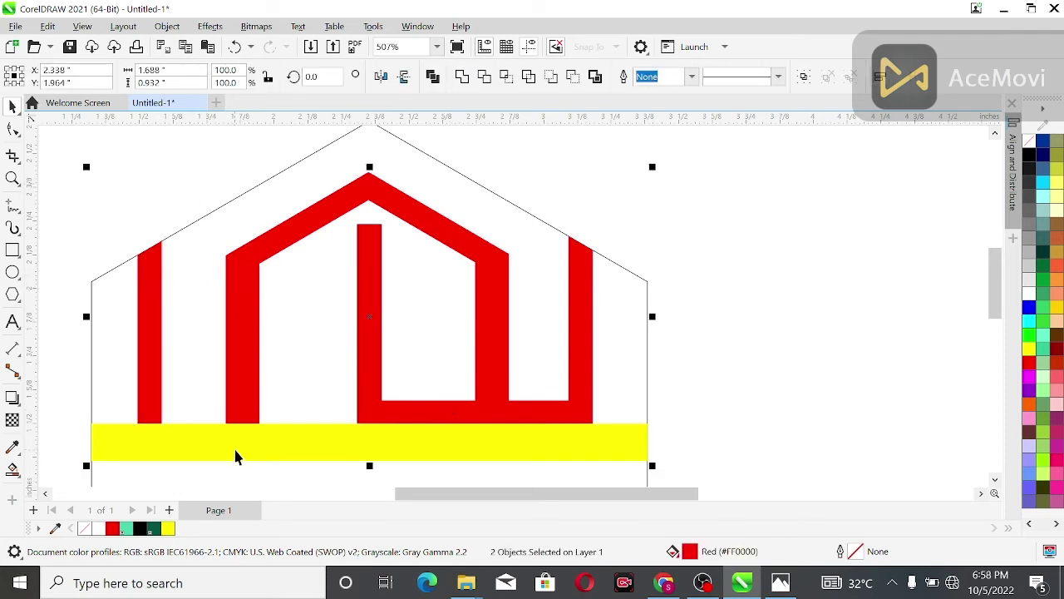
drag(370, 318, 784, 296)
click(374, 366)
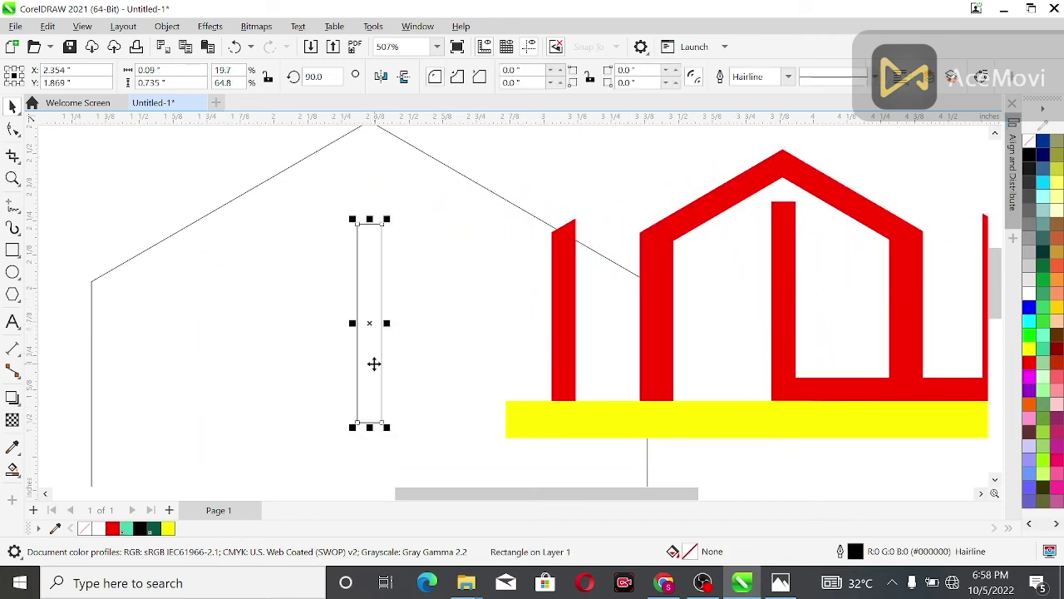
key(Delete)
Step: Group the outer left bar, the main red shape and the yellow bar
scroll(615, 353, down, 4)
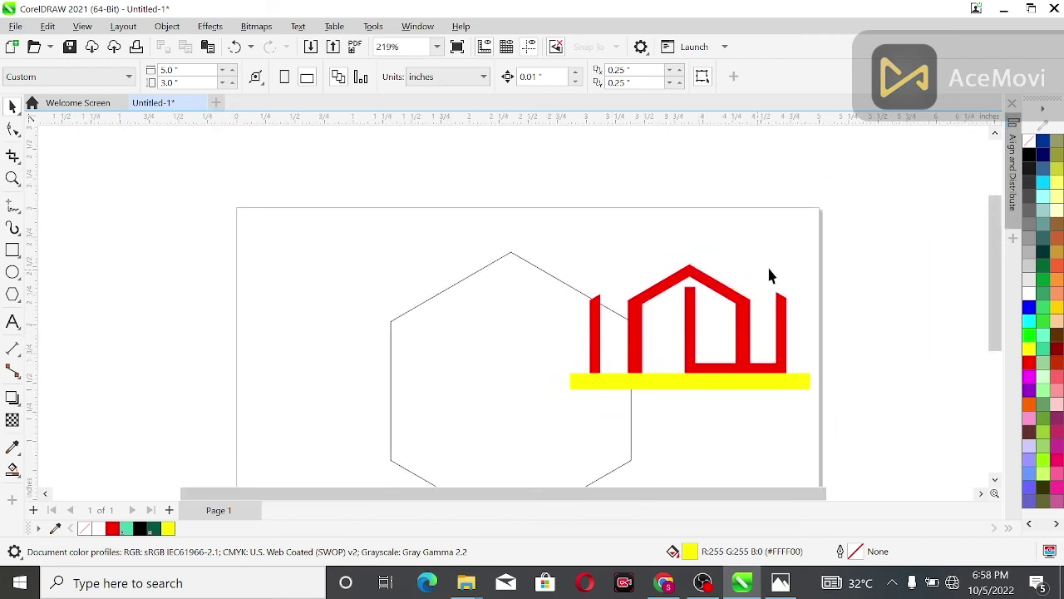
drag(834, 253, 508, 411)
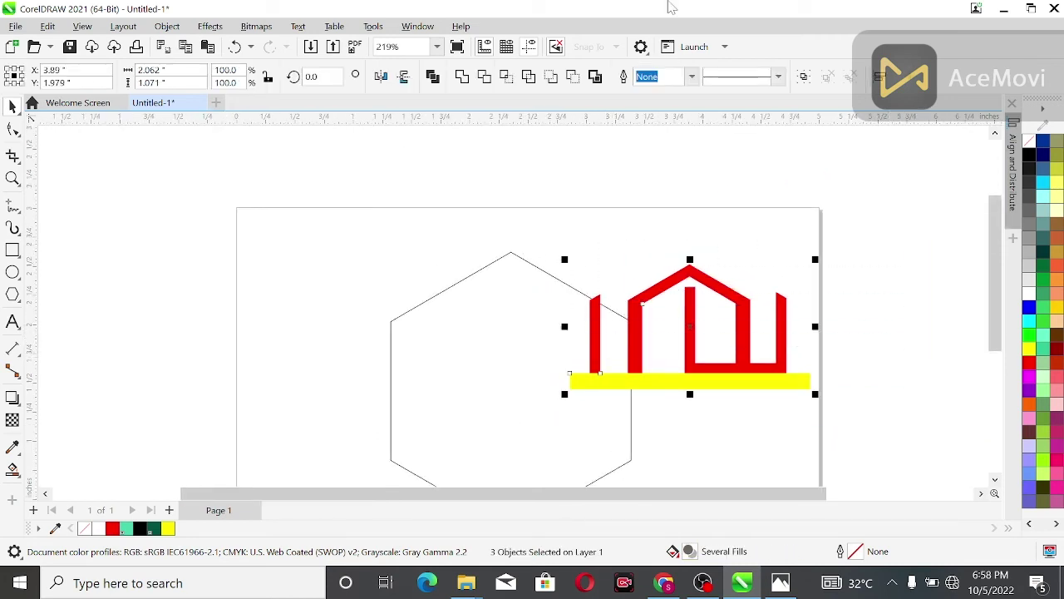
click(804, 77)
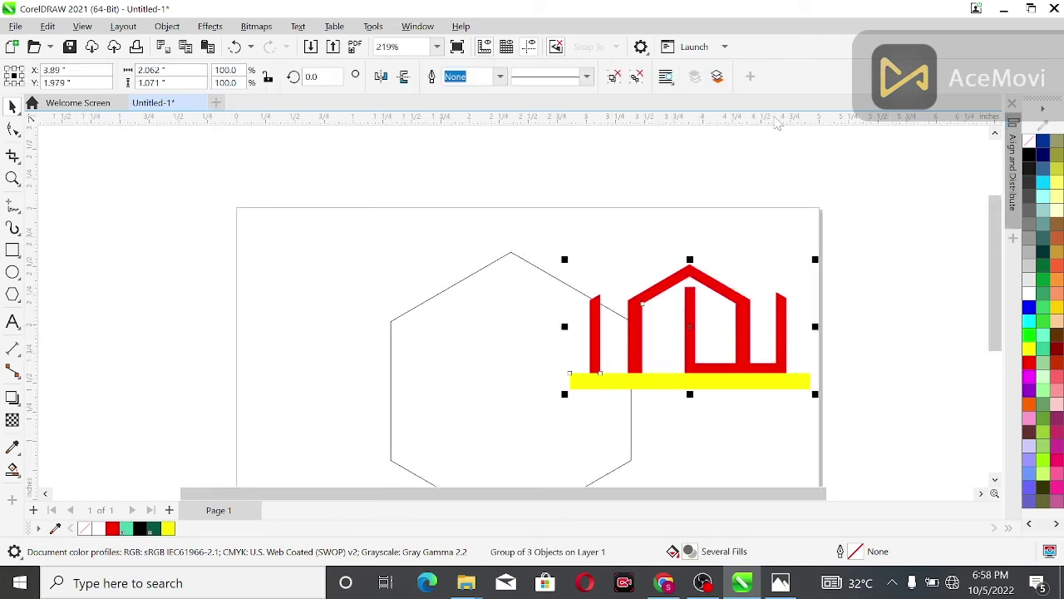
Step: Center the group horizontally on the hexagon with their tops aligned, trying vertical centering and undoing it
shift+click(507, 312)
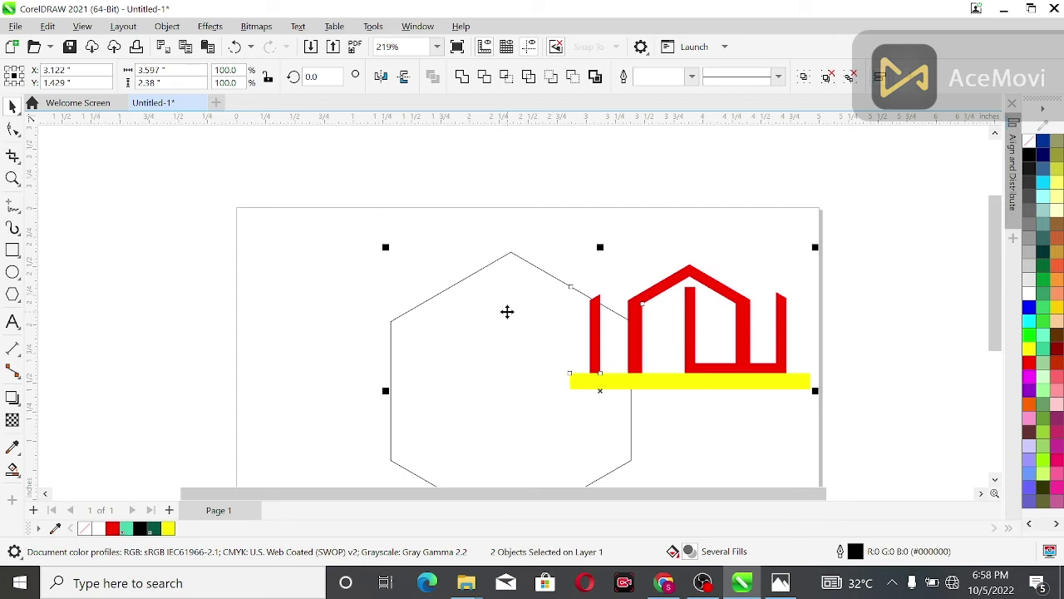
key(c)
key(e)
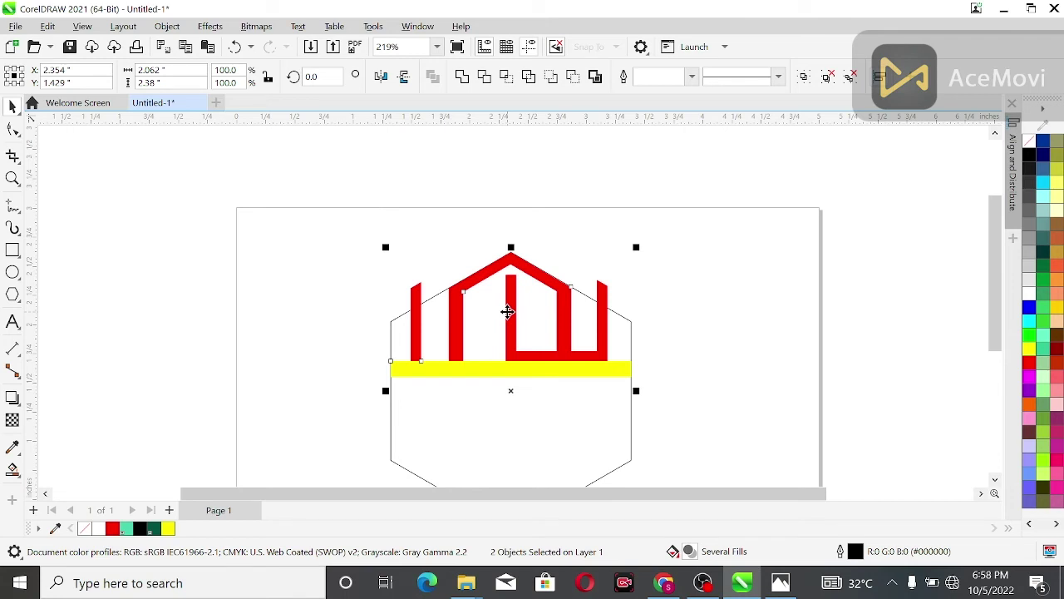
key(e)
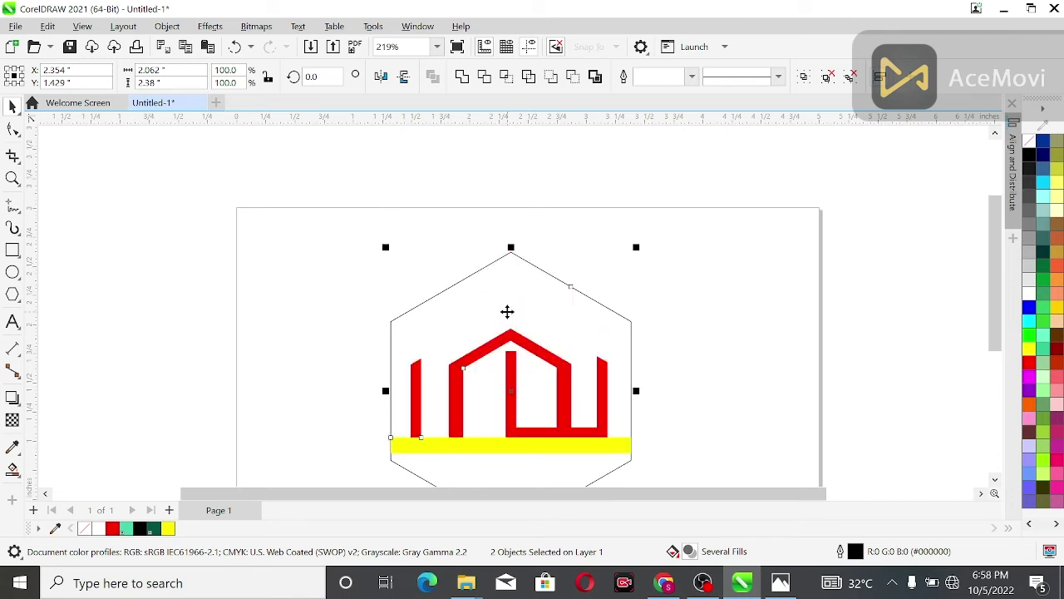
key(ctrl+z)
click(429, 264)
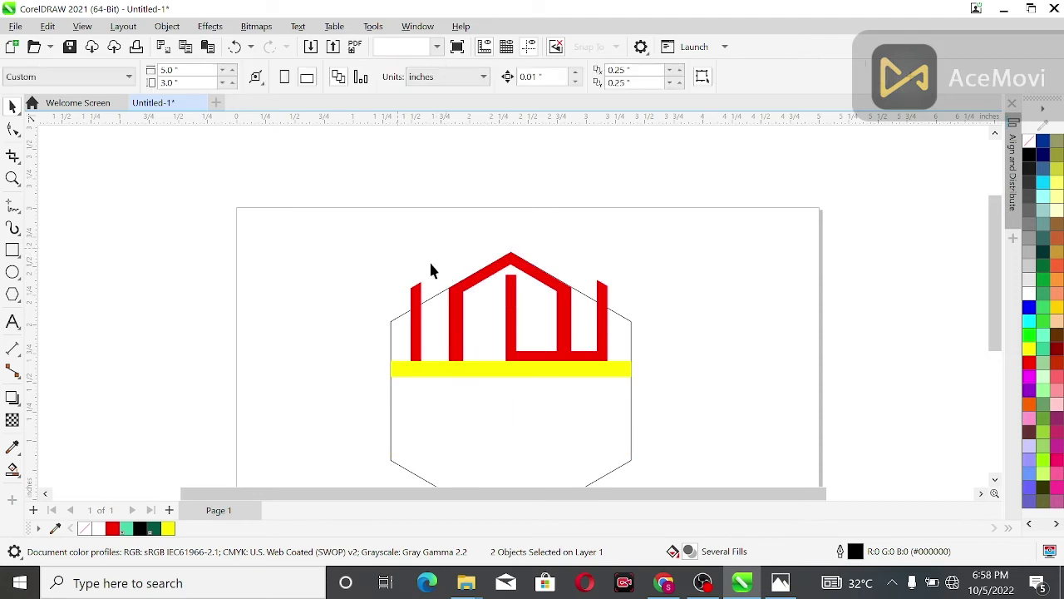
Step: Nudge the group straight down until the slanted tops of the outer bars meet the hexagon's upper edges
click(459, 306)
key(Down)
key(Down)
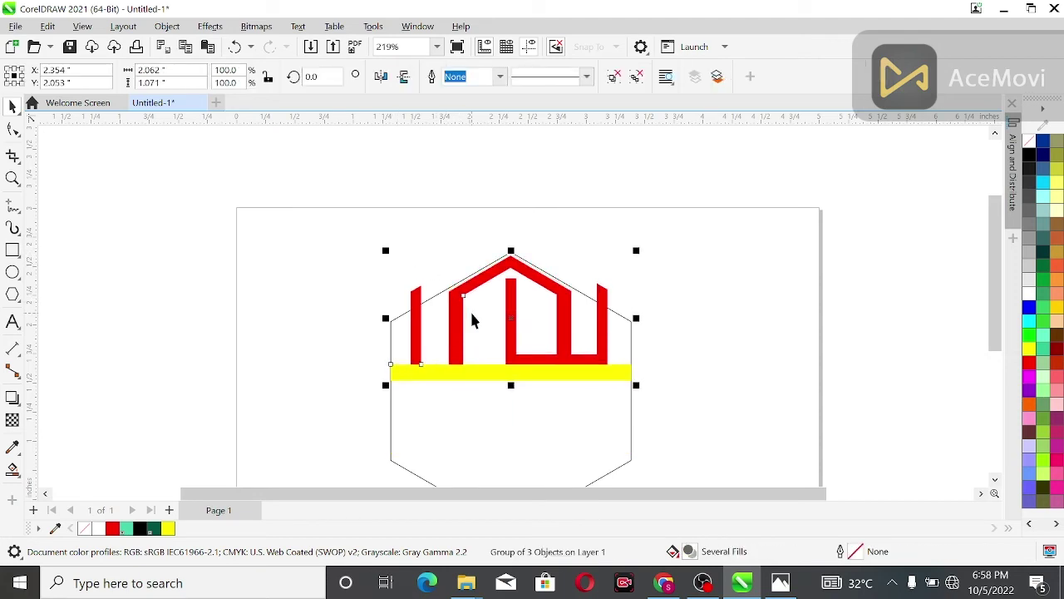
key(Down)
key(Down)
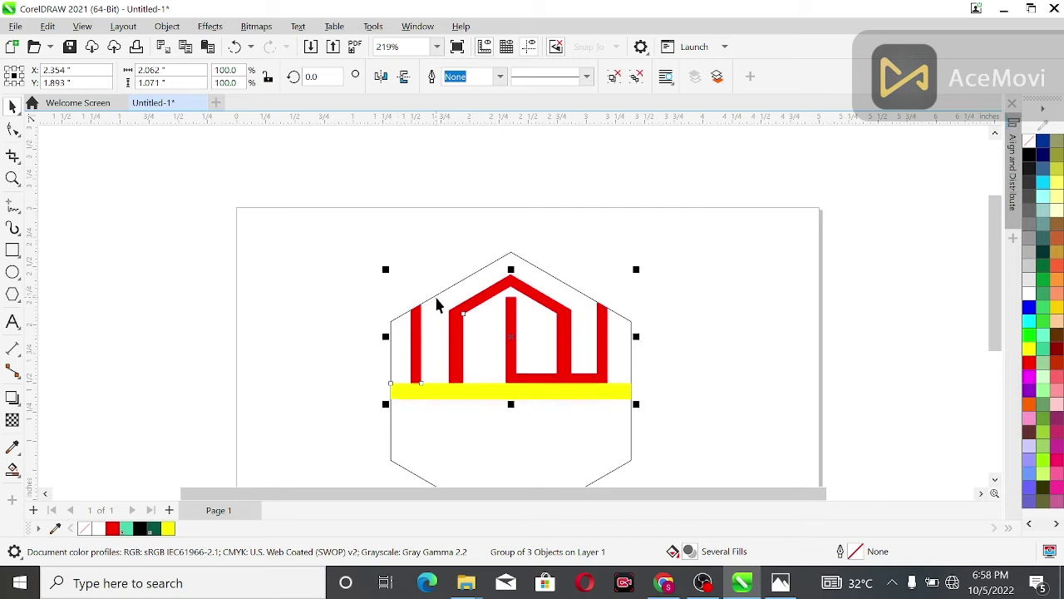
click(419, 281)
Step: Create a vertically mirrored copy of the group directly below the original yellow bar
scroll(546, 350, down, 2)
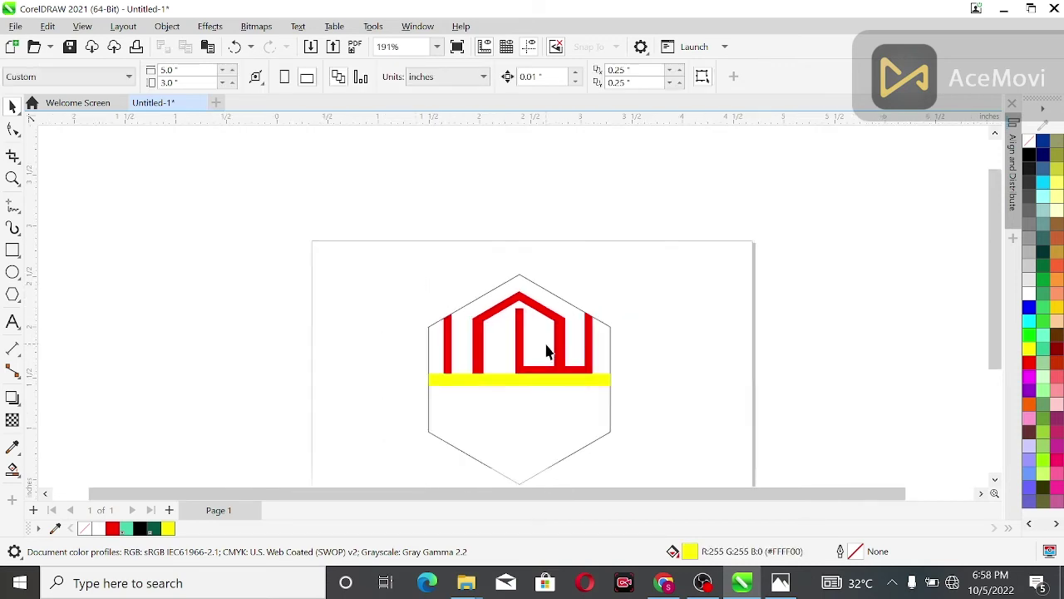
drag(997, 328, 997, 358)
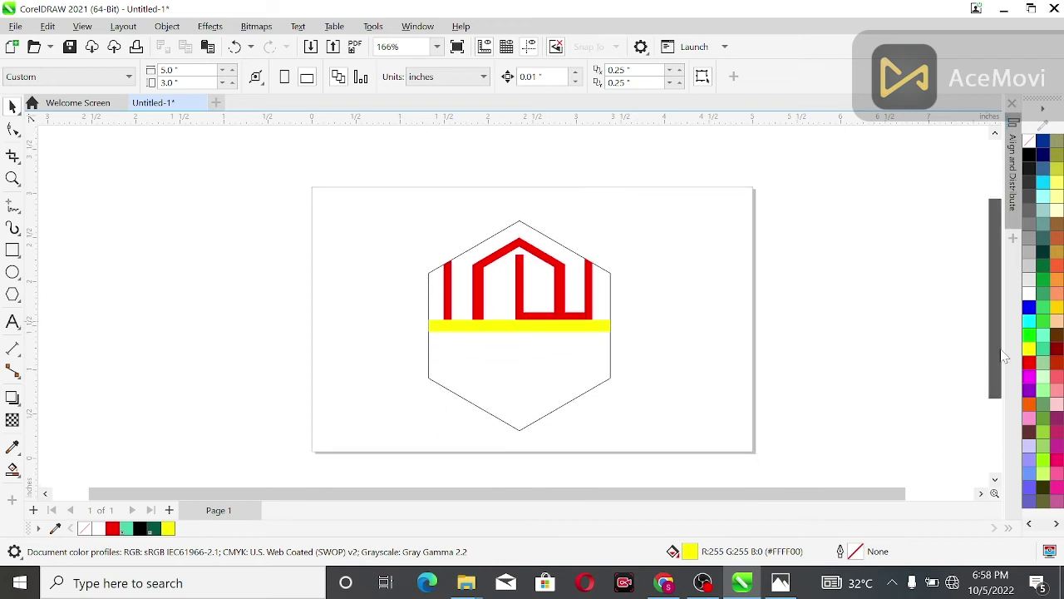
click(563, 291)
drag(522, 237, 529, 352)
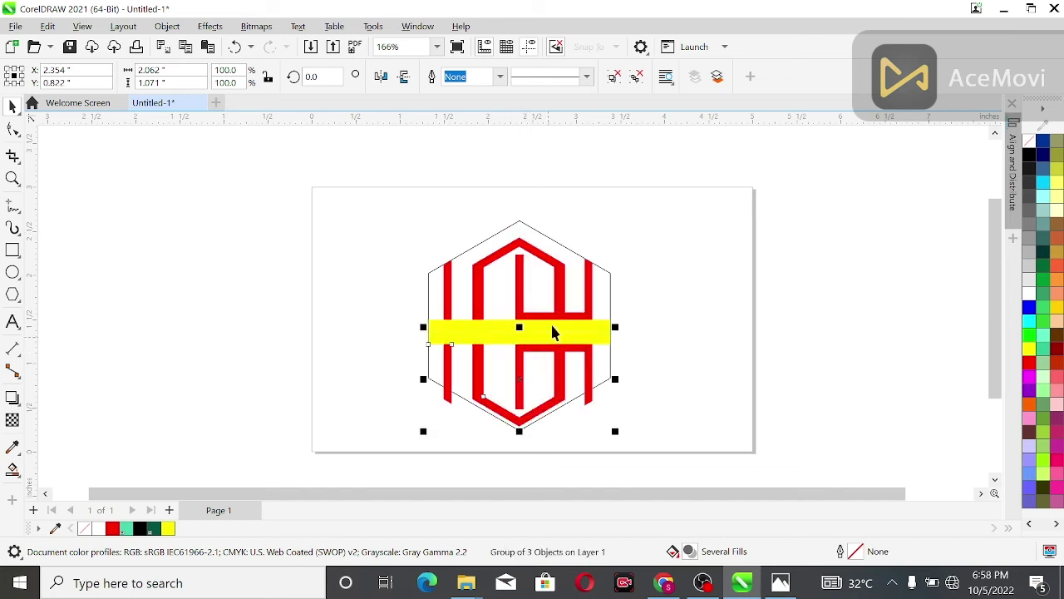
Step: Ungroup the mirrored copy and delete its duplicate yellow bar
ctrl+click(582, 333)
click(572, 333)
click(616, 77)
key(Escape)
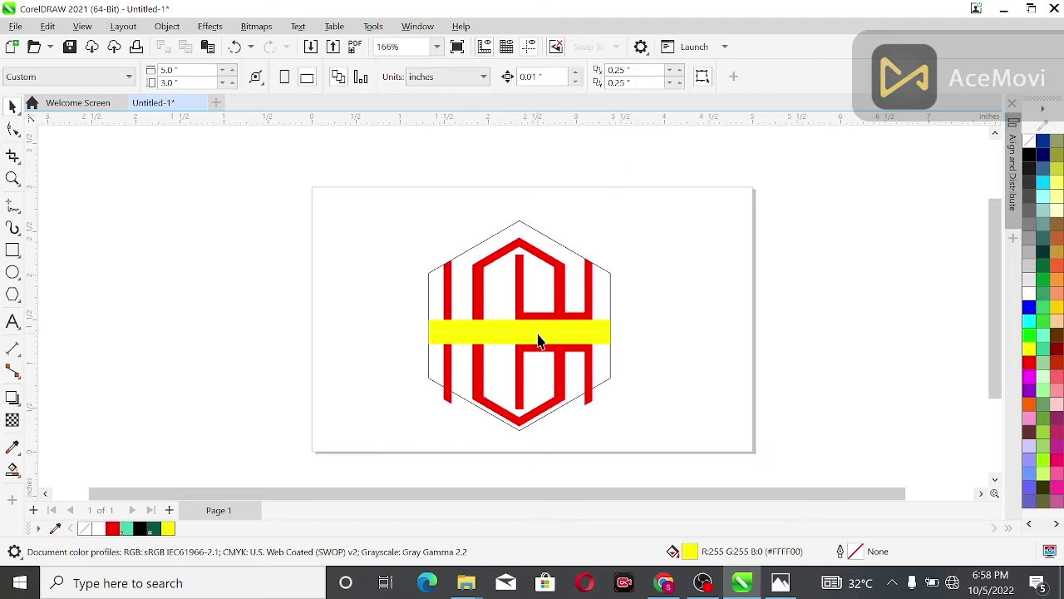
click(538, 341)
key(Delete)
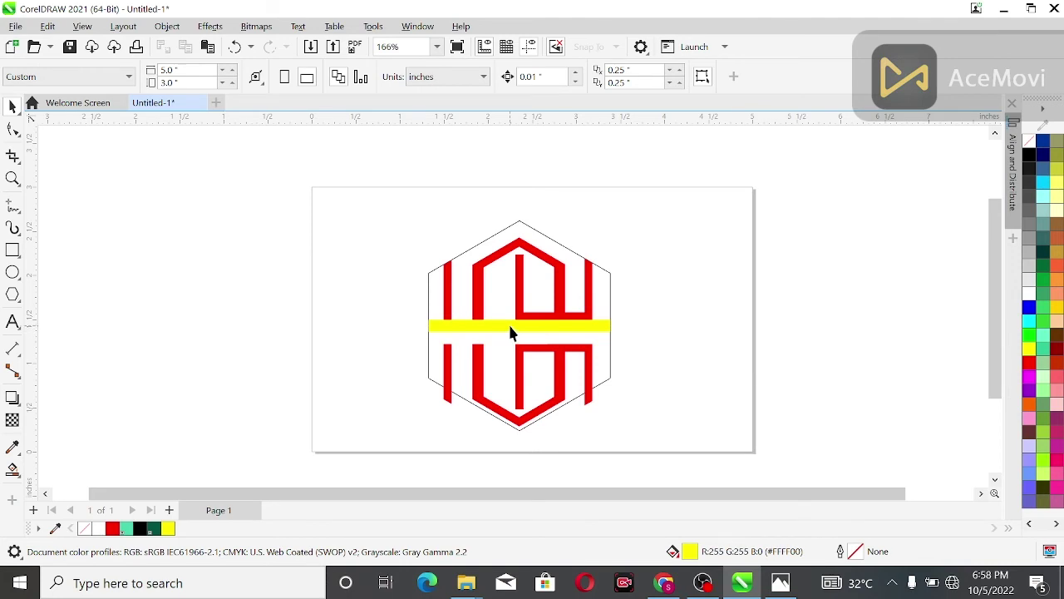
click(520, 356)
key(Up)
key(Up)
key(ctrl+z)
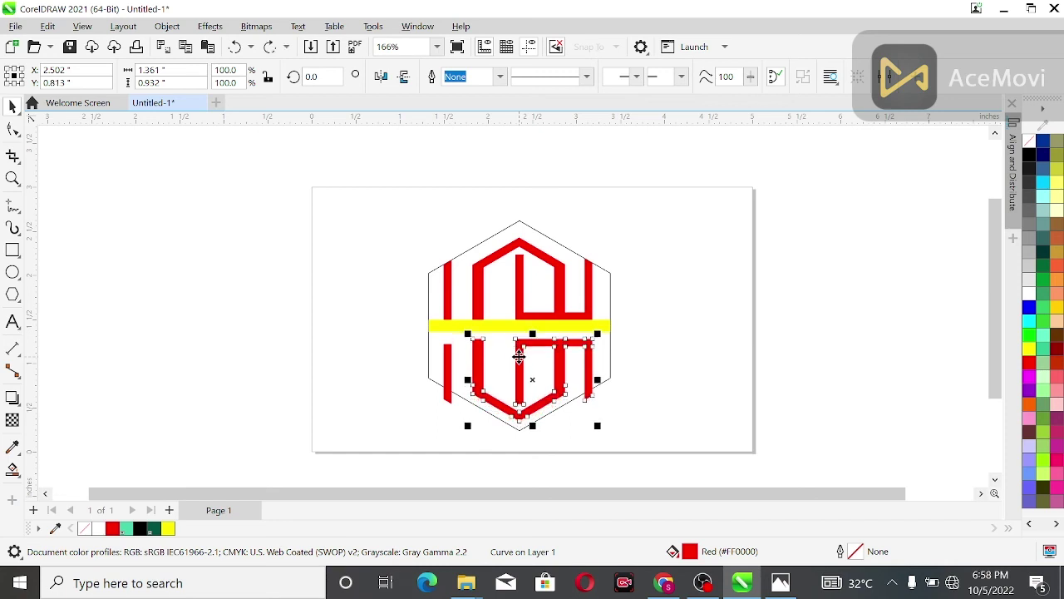
key(Down)
key(Down)
key(Down)
key(Down)
key(Down)
key(Down)
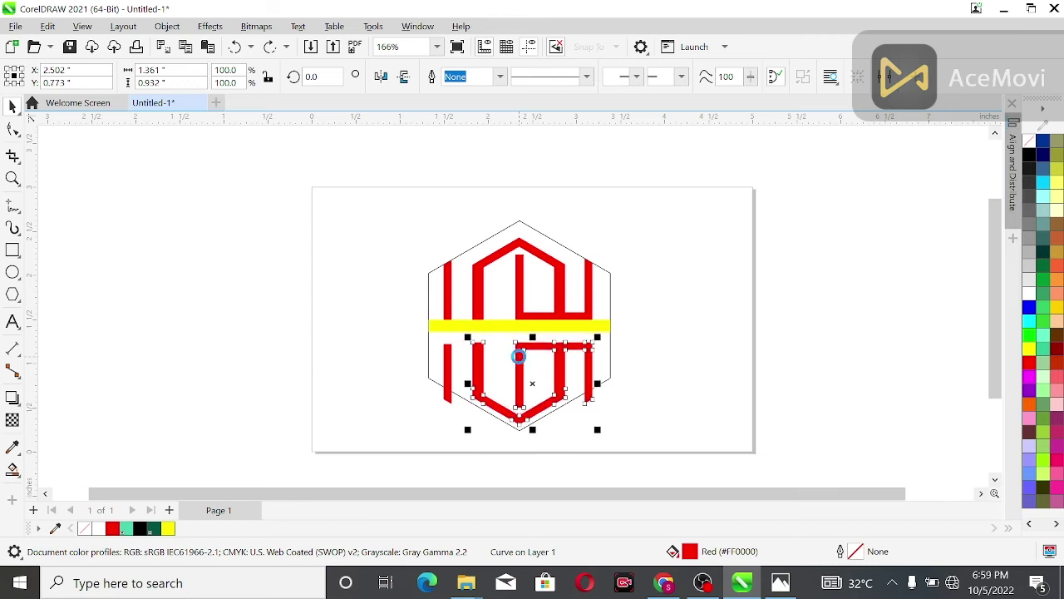
click(519, 356)
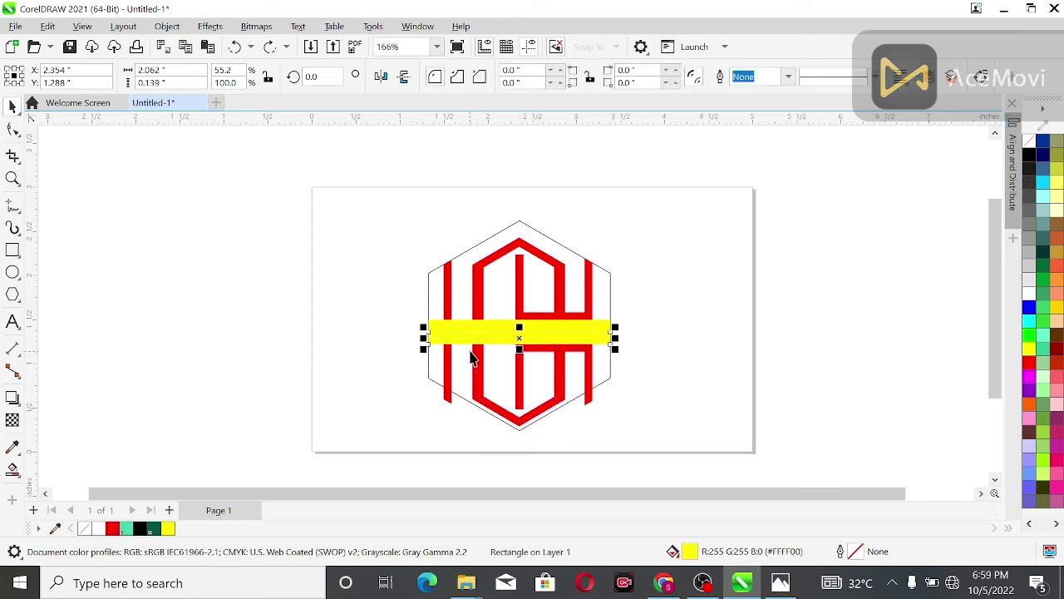
Step: Group the two mirrored lower red shapes and nudge them straight up until they meet the yellow bar's lower edge
drag(378, 326, 665, 451)
key(ctrl+g)
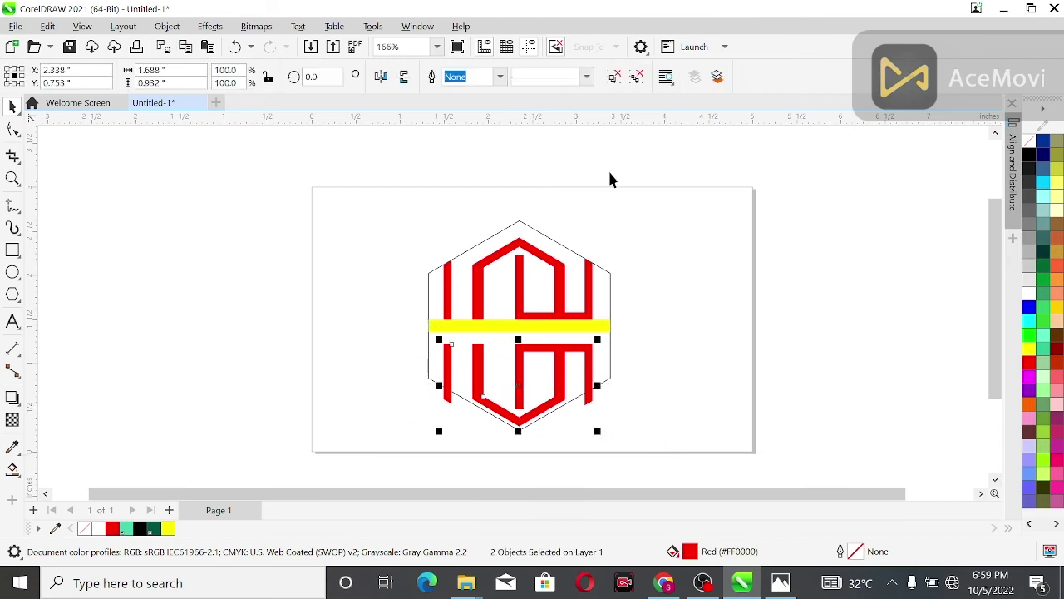
key(Up)
key(Up)
key(Up)
key(Up)
key(Up)
key(Up)
key(Up)
key(Up)
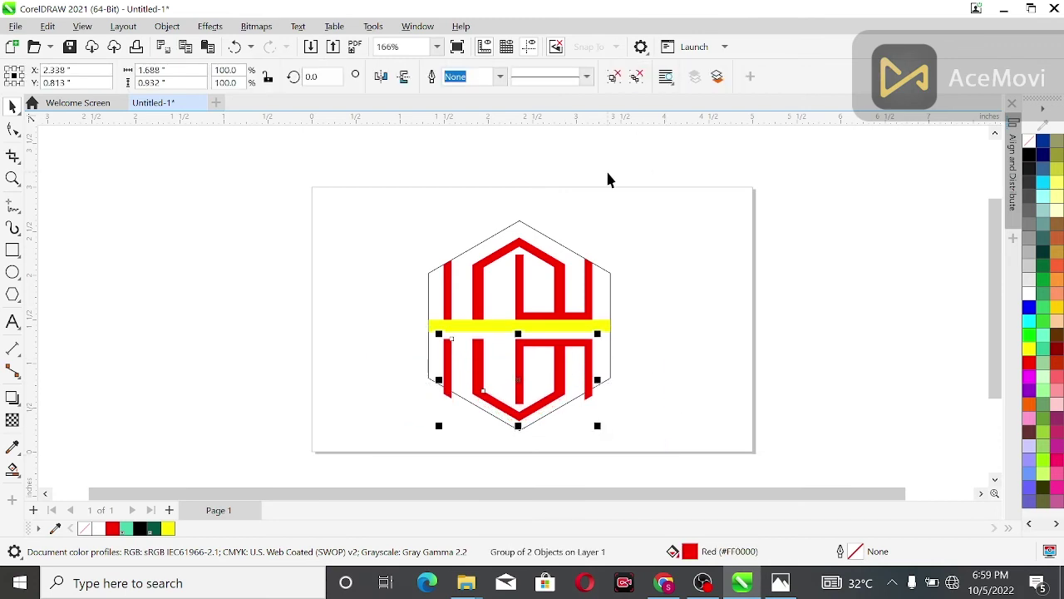
key(Up)
key(Up)
key(Up)
key(Up)
key(Up)
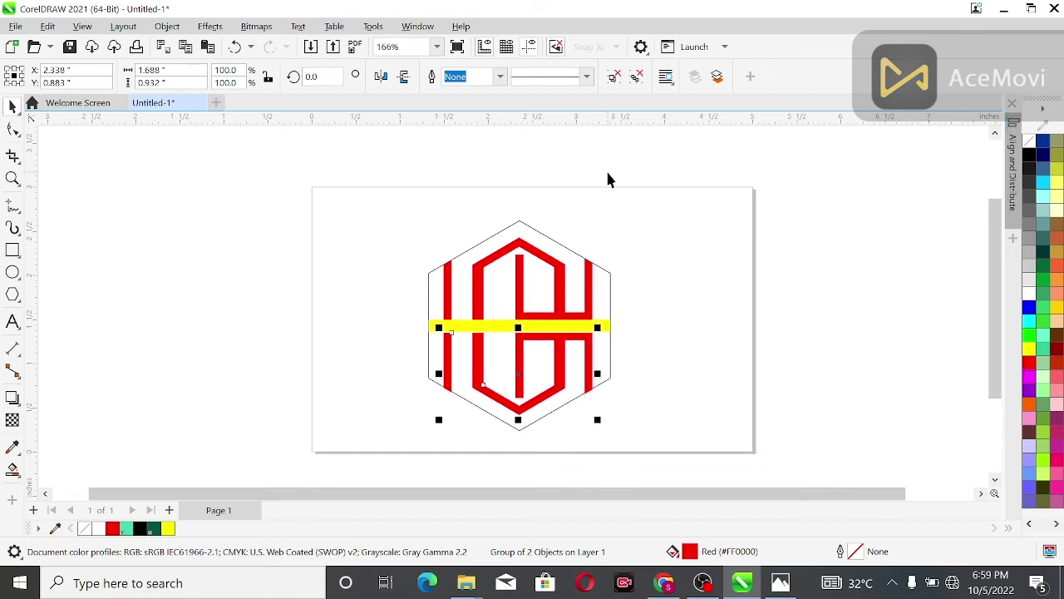
key(Up)
key(Escape)
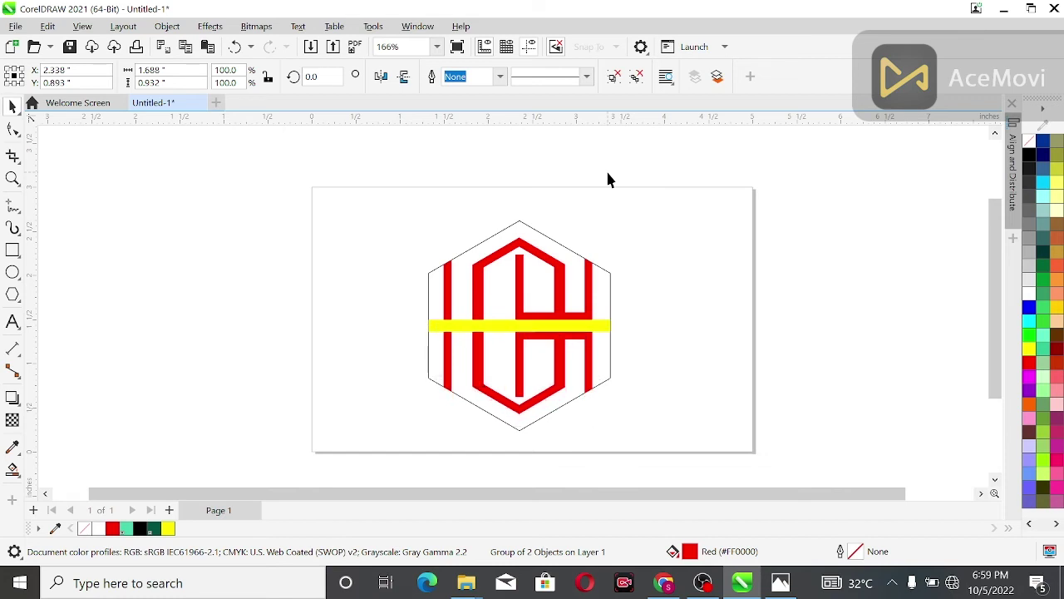
Step: Fill the outer hexagon with yellow
click(604, 301)
click(1029, 348)
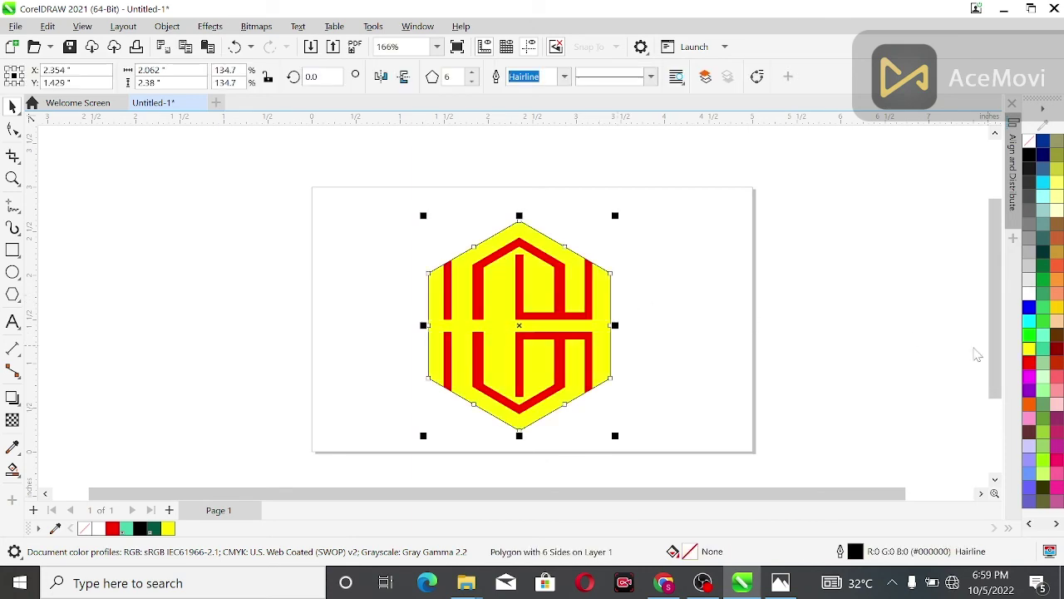
click(722, 295)
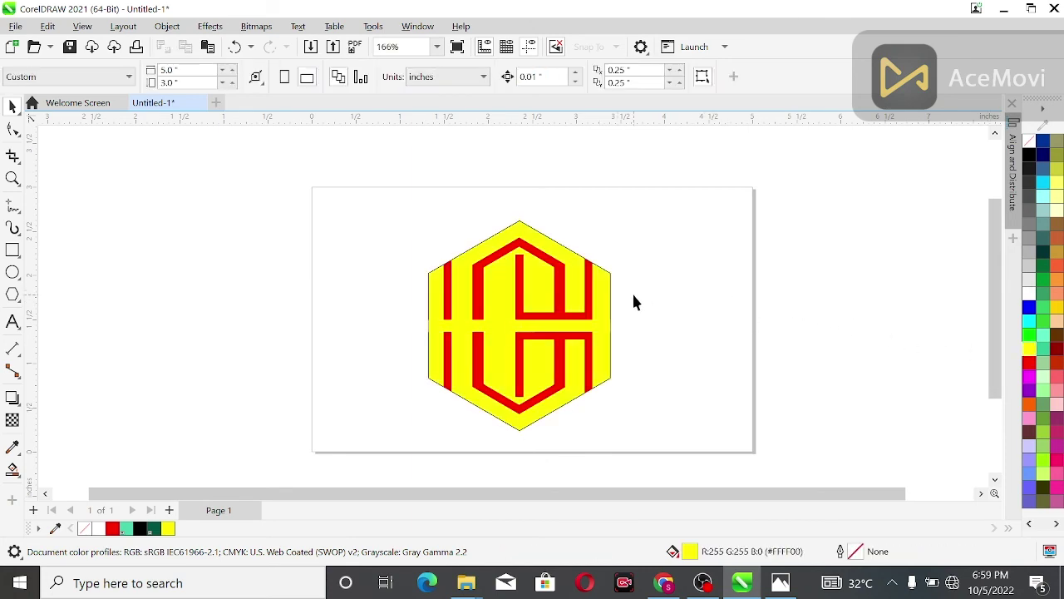
Step: Ungroup the upper half so that its red shapes are separate from the horizontal yellow bar
click(595, 333)
drag(392, 293, 489, 331)
drag(641, 352, 615, 328)
click(562, 301)
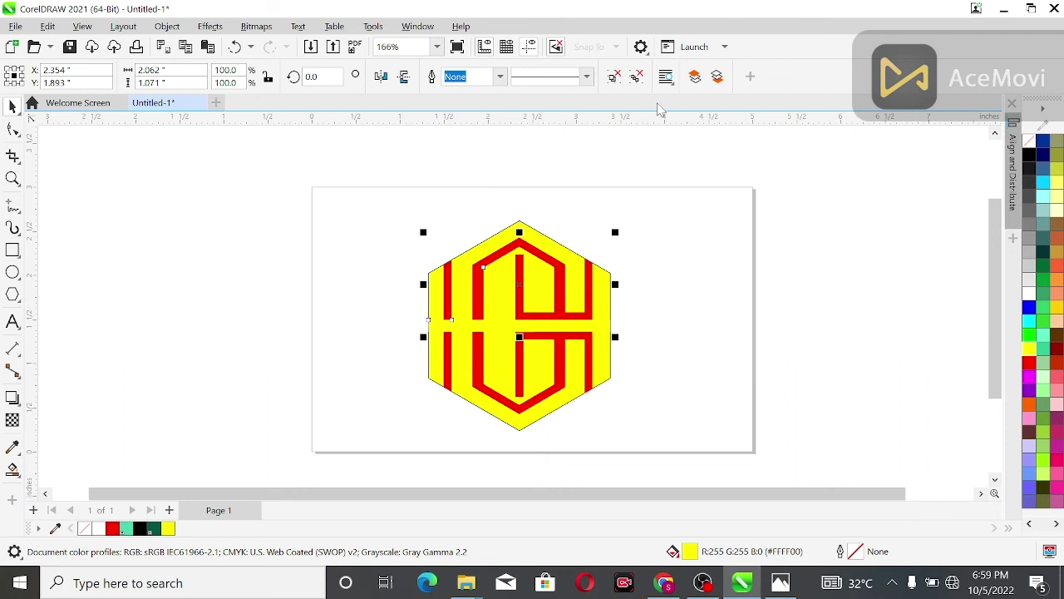
click(618, 77)
click(426, 347)
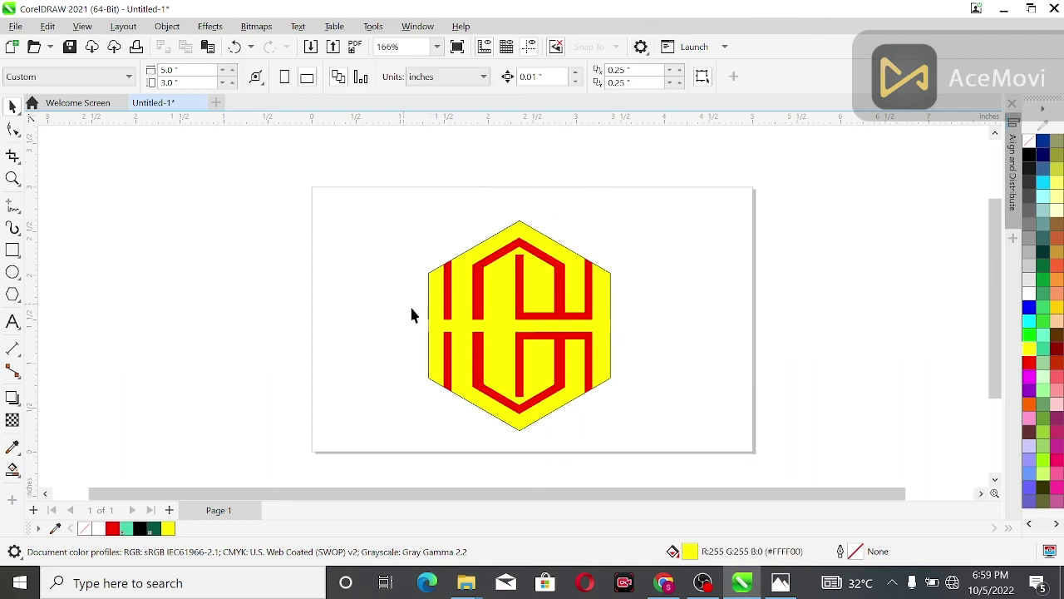
Step: Remove the horizontal yellow bar and group all the remaining red shapes together
drag(659, 355, 659, 354)
click(654, 353)
drag(429, 206, 610, 421)
click(804, 77)
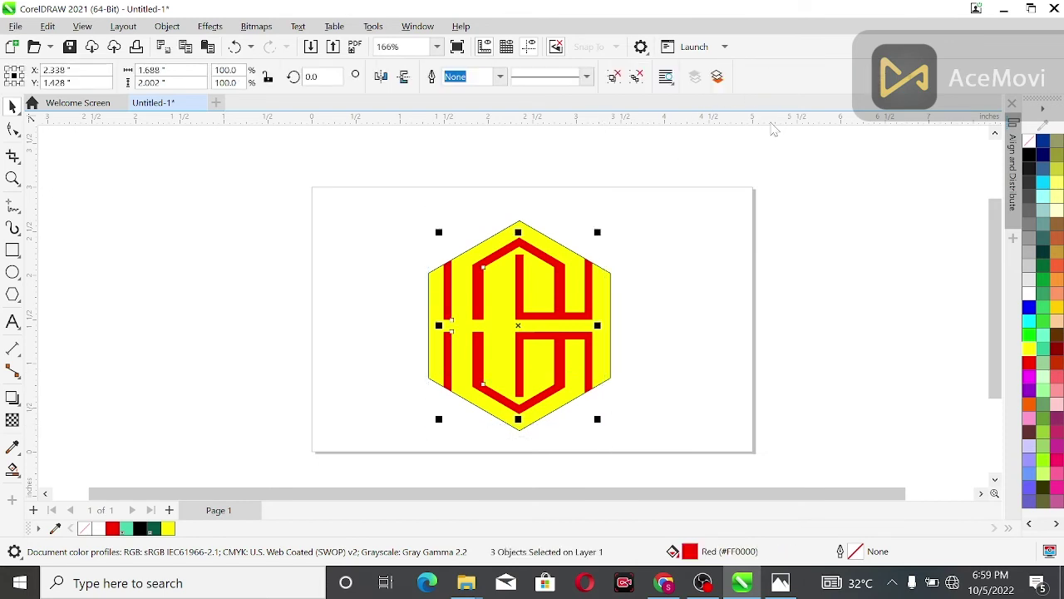
Step: Trim the yellow hexagon with the red group and move the cut-out hexagon off to the left of the red shapes
shift+click(442, 364)
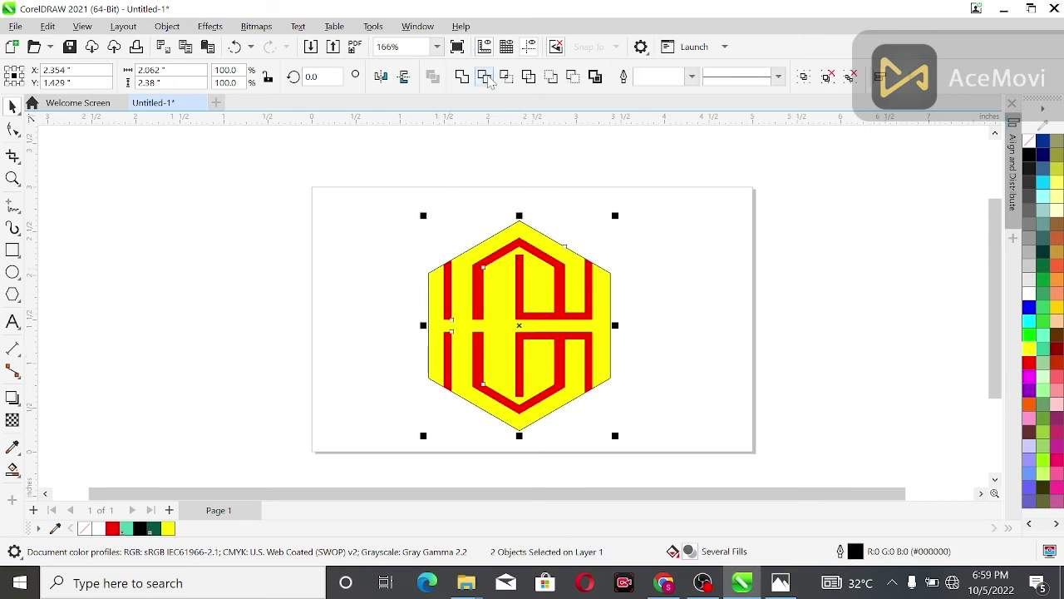
click(484, 77)
drag(514, 325, 276, 314)
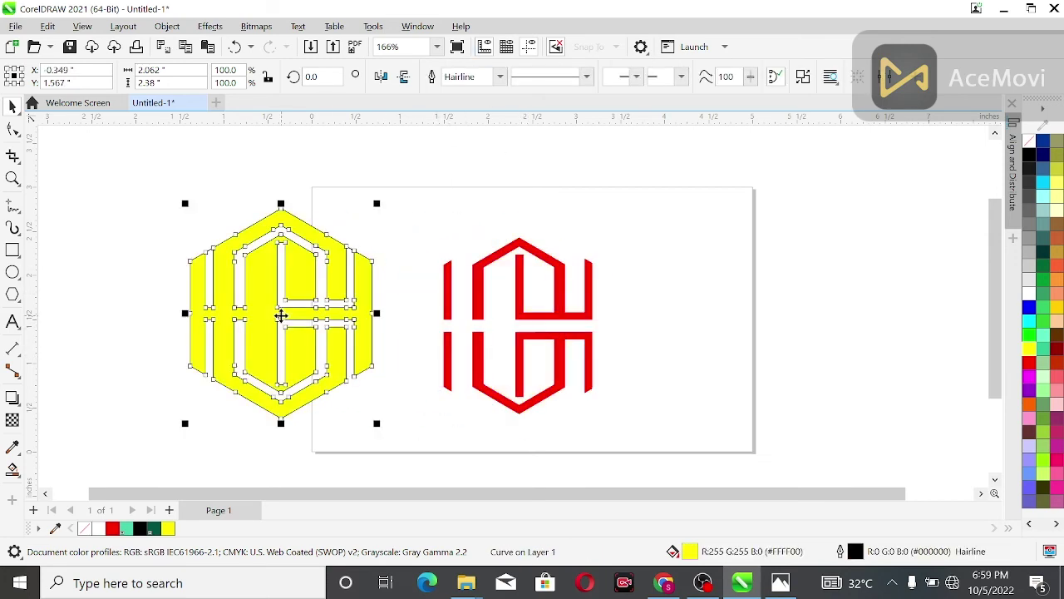
click(489, 312)
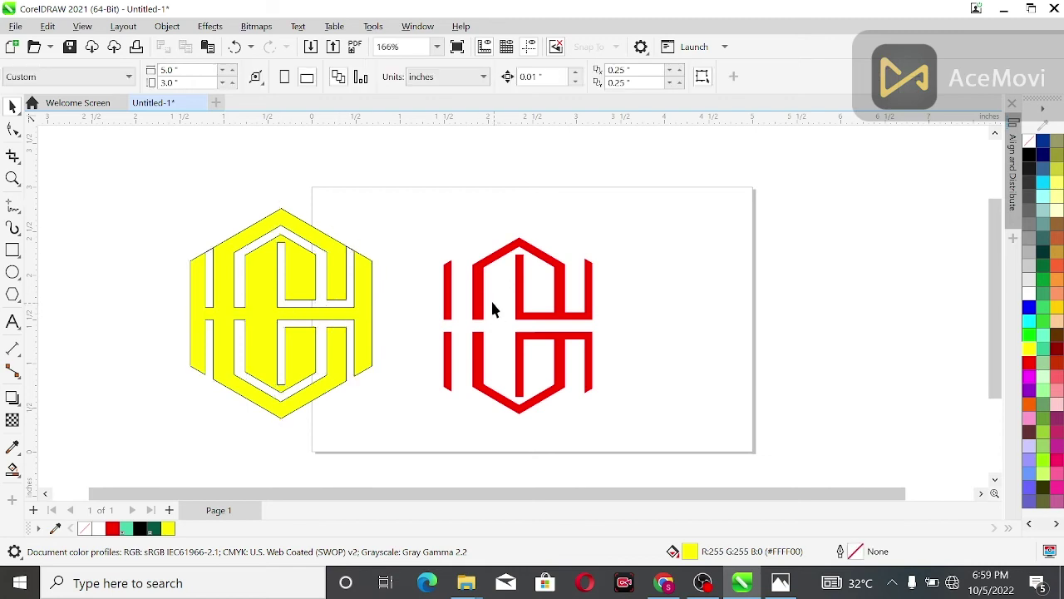
Step: Remove the cut-out hexagon's outline and change its fill to black
click(276, 311)
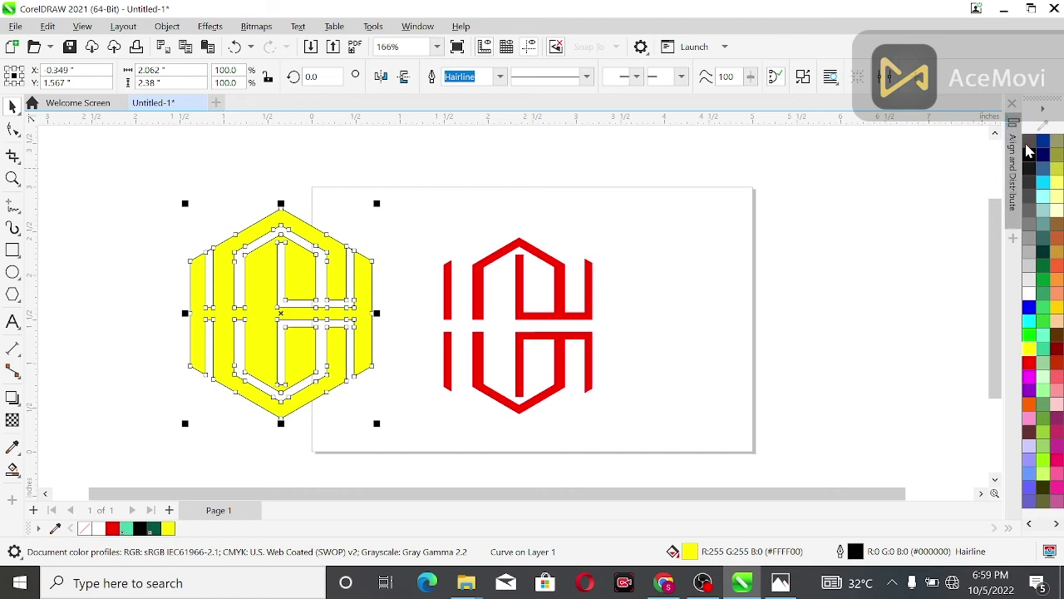
click(699, 254)
click(269, 296)
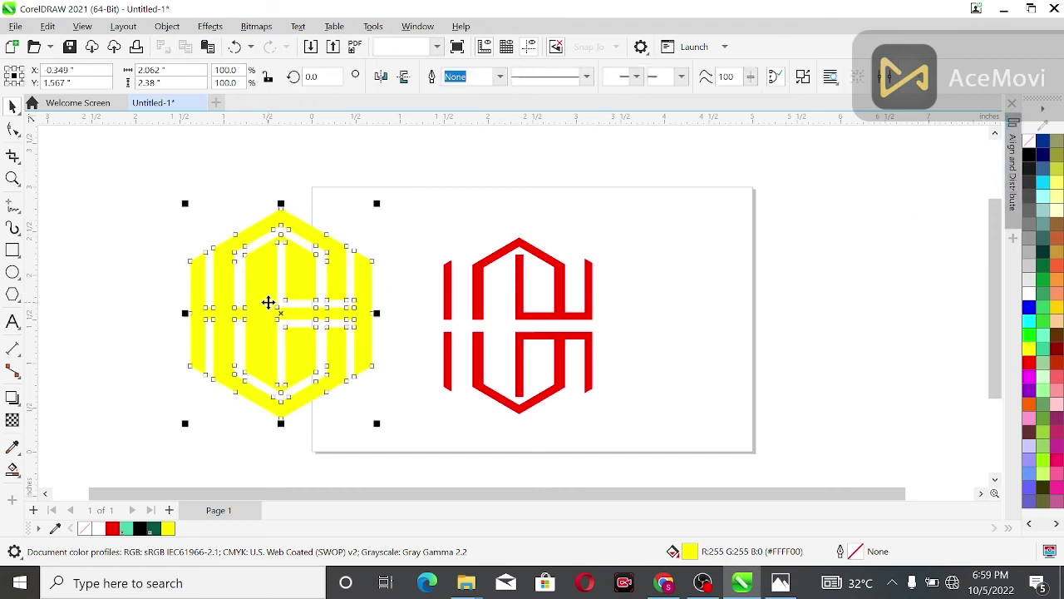
click(1029, 155)
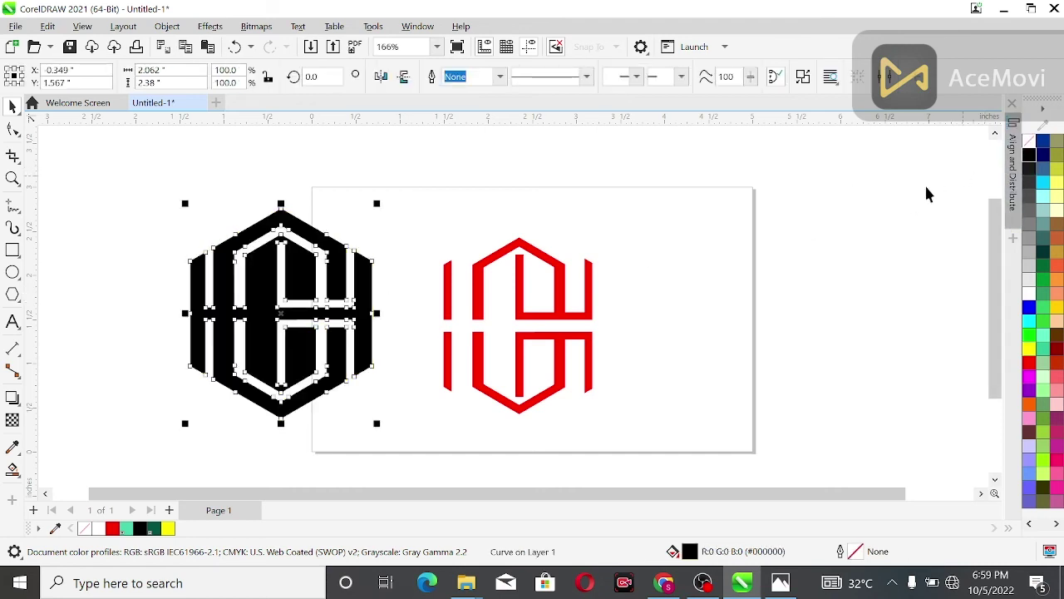
click(620, 251)
Step: Move the red group off the right side of the page and place the black hexagon logo in the middle of the page
drag(402, 202, 633, 413)
click(521, 315)
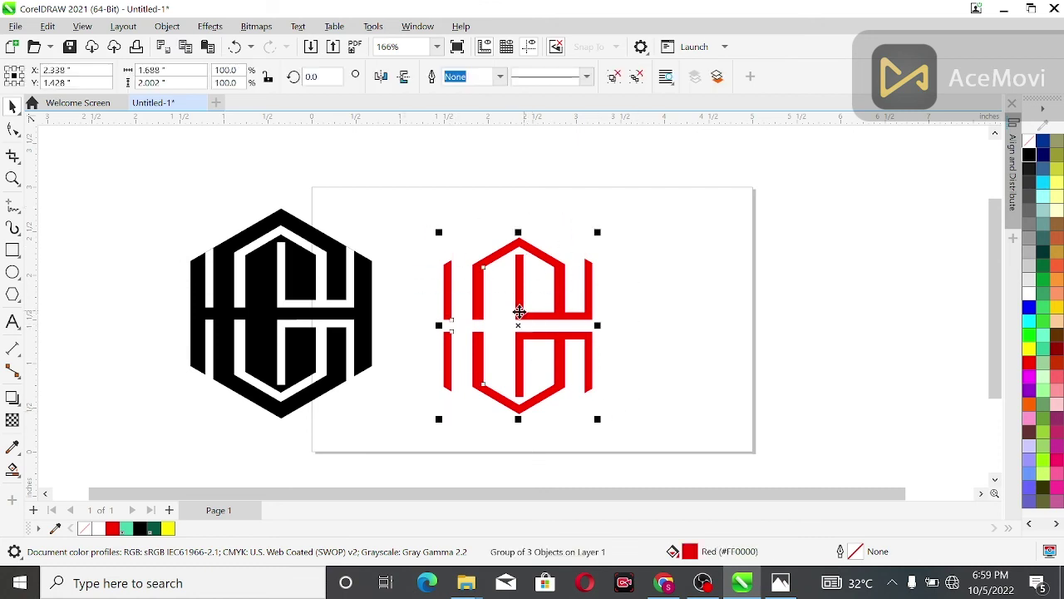
drag(522, 324, 856, 301)
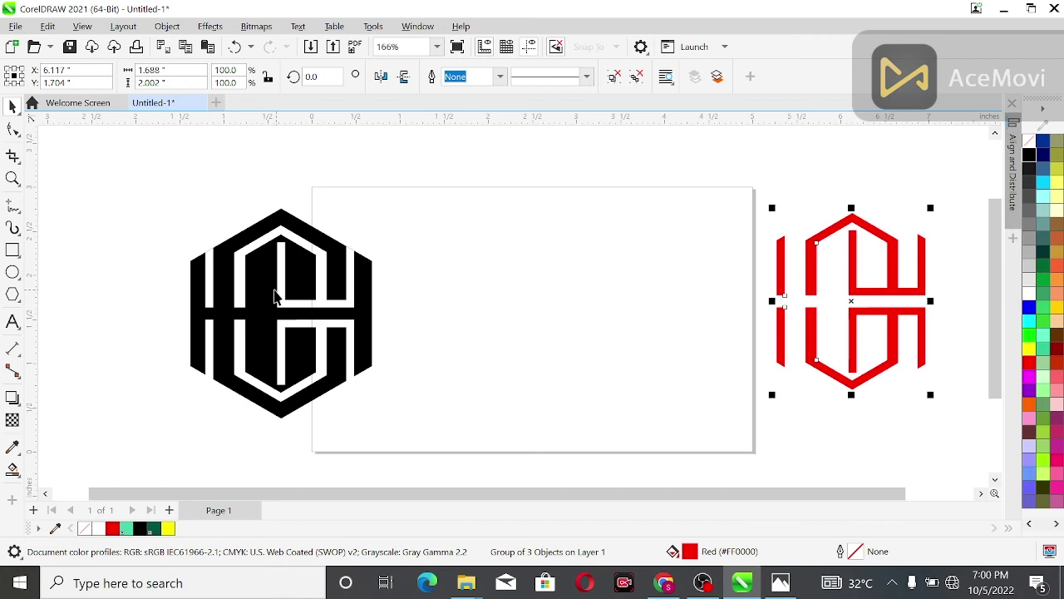
click(274, 310)
drag(276, 310, 505, 320)
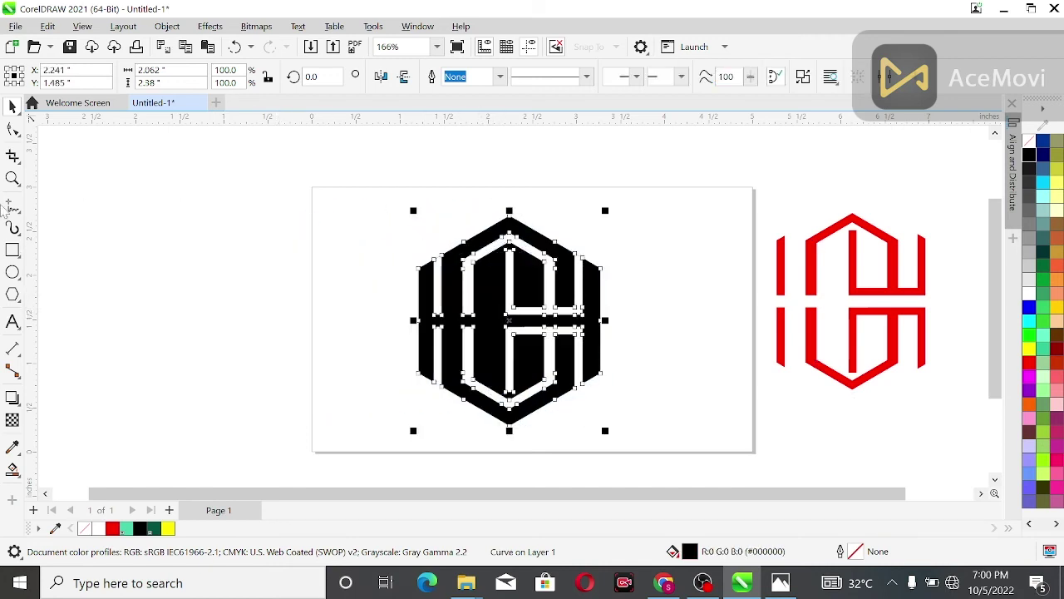
Step: Draw a rectangle about 4.87 by 2.87 inches over the page and fill it with cyan
click(12, 251)
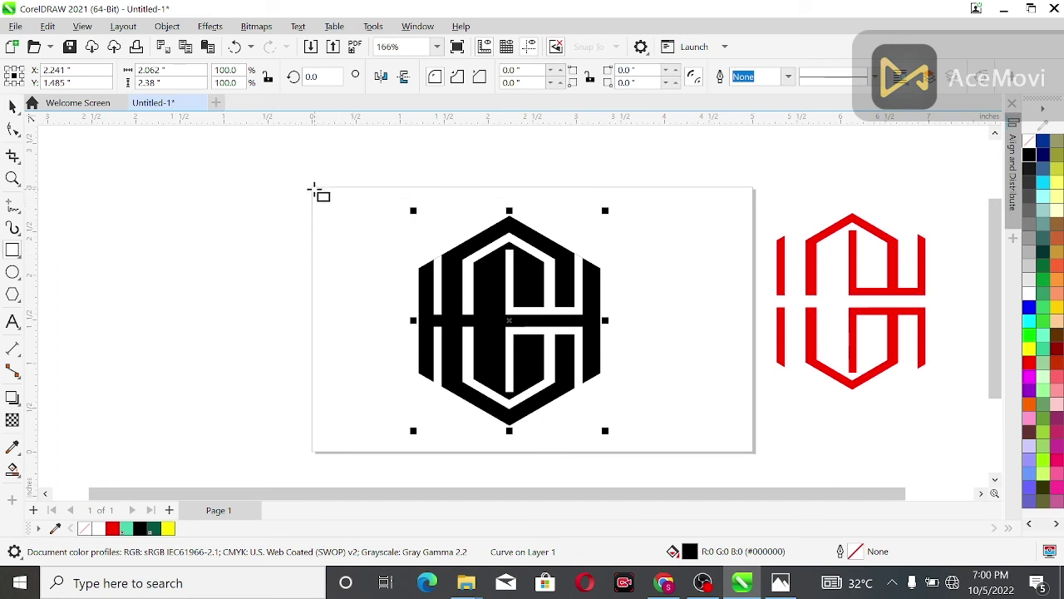
drag(323, 194, 753, 450)
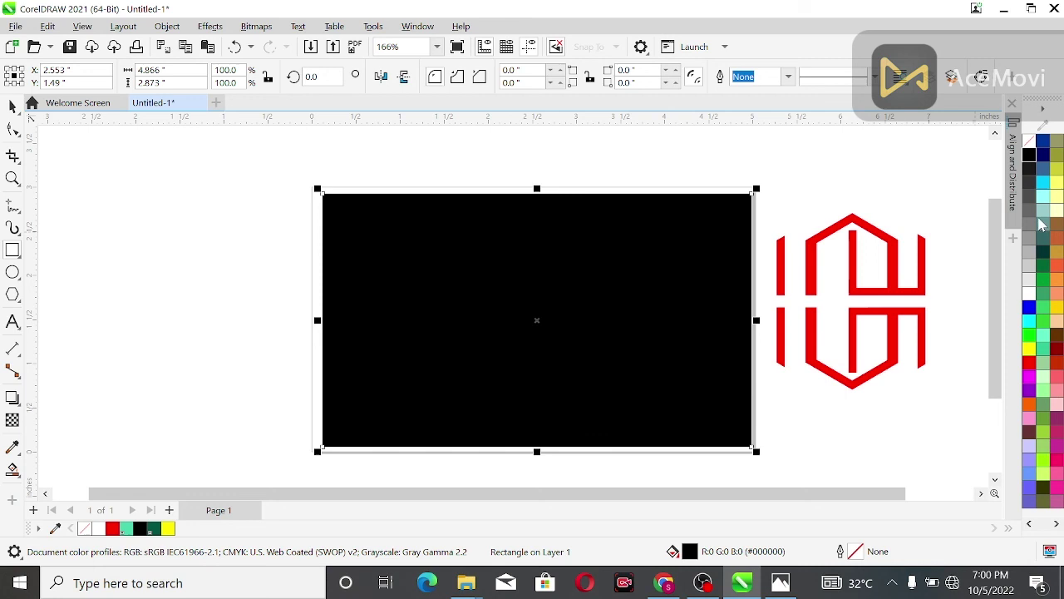
click(1030, 321)
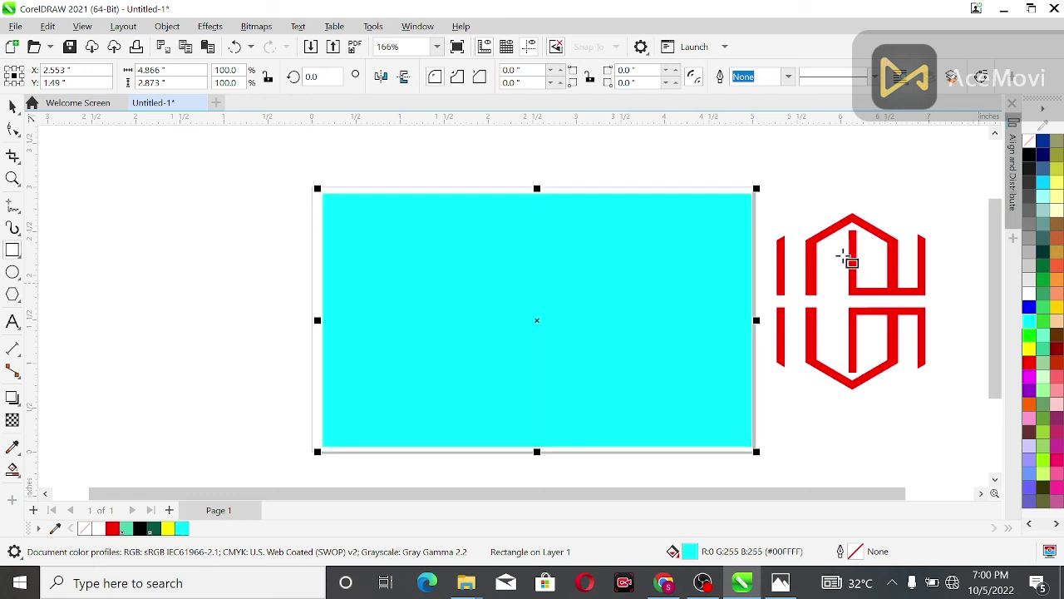
Step: Send the cyan rectangle to the back, behind the black logo
click(12, 106)
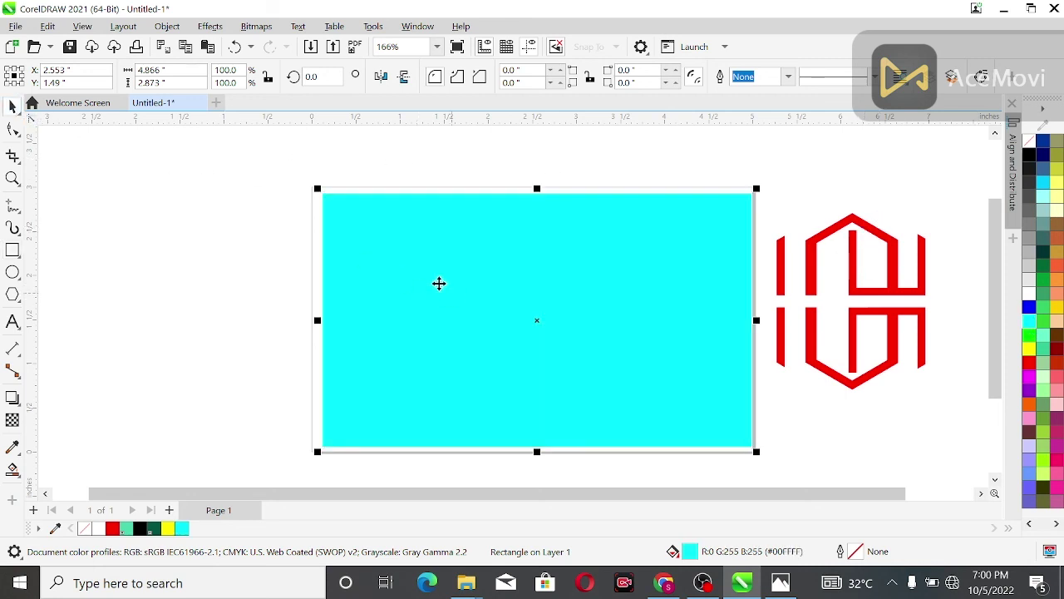
right_click(392, 266)
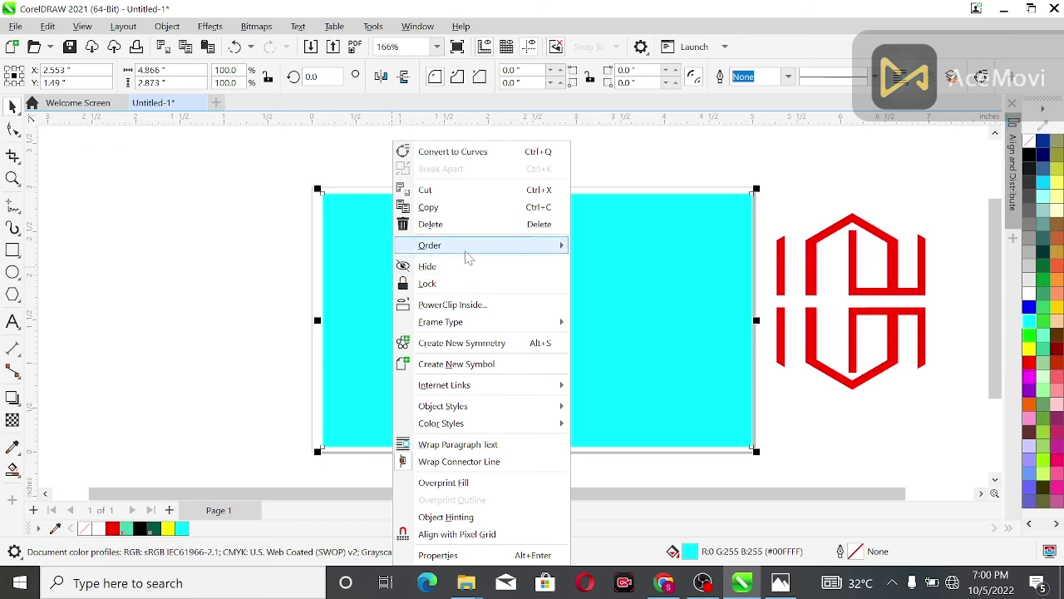
mouse_move(464, 248)
click(623, 264)
click(235, 234)
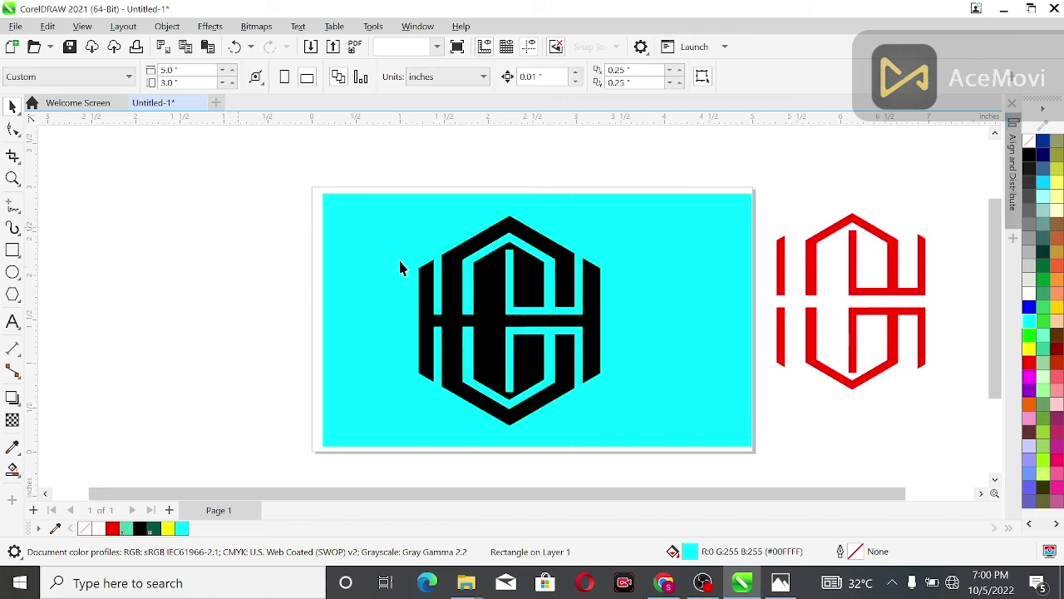
Step: Resize the cyan background rectangle to 5 by 3 inches and center it on the page
click(366, 266)
click(314, 214)
click(323, 218)
drag(173, 70, 81, 82)
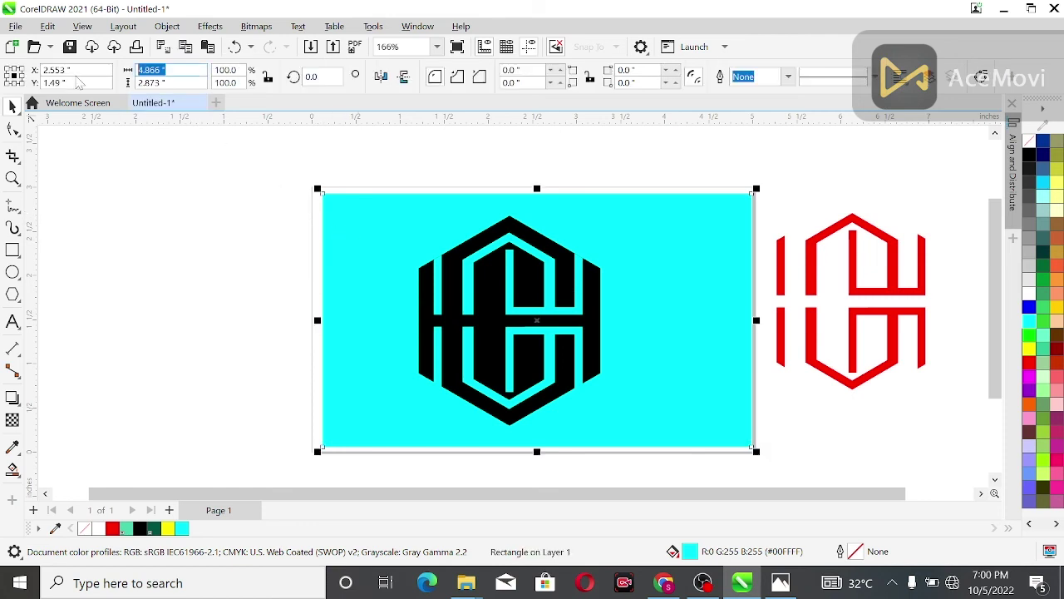
text(5)
key(Tab)
text(3)
key(Return)
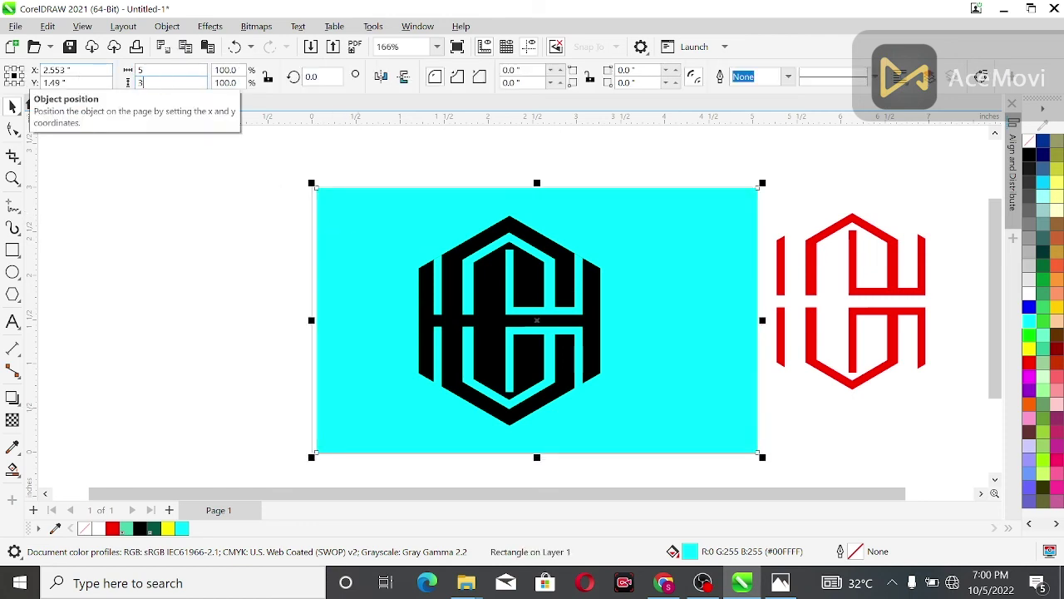
click(207, 247)
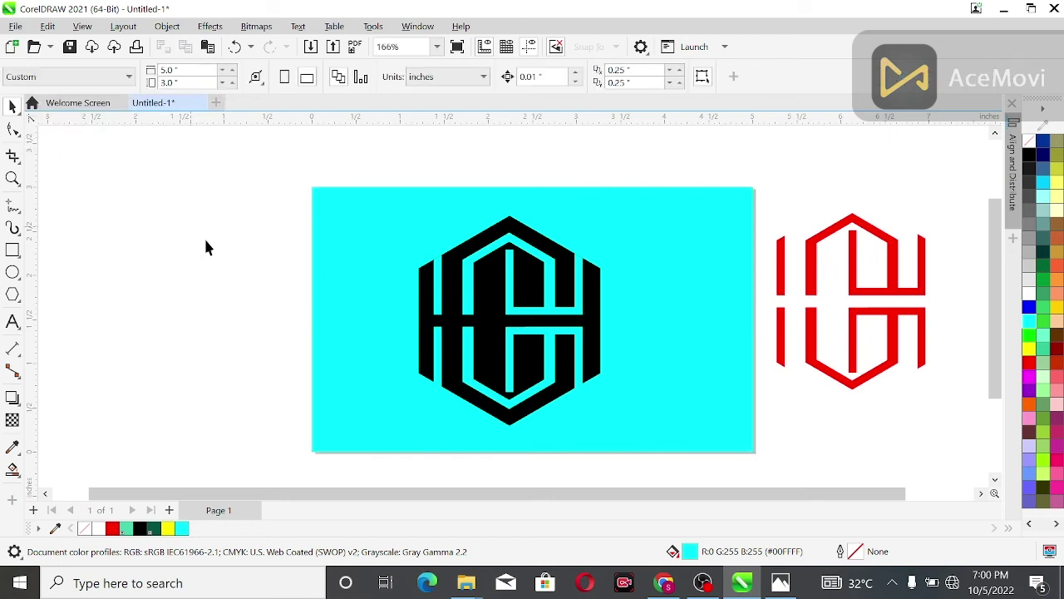
Step: Change the background rectangle's fill to the Brushed Steel bitmap pattern
click(345, 407)
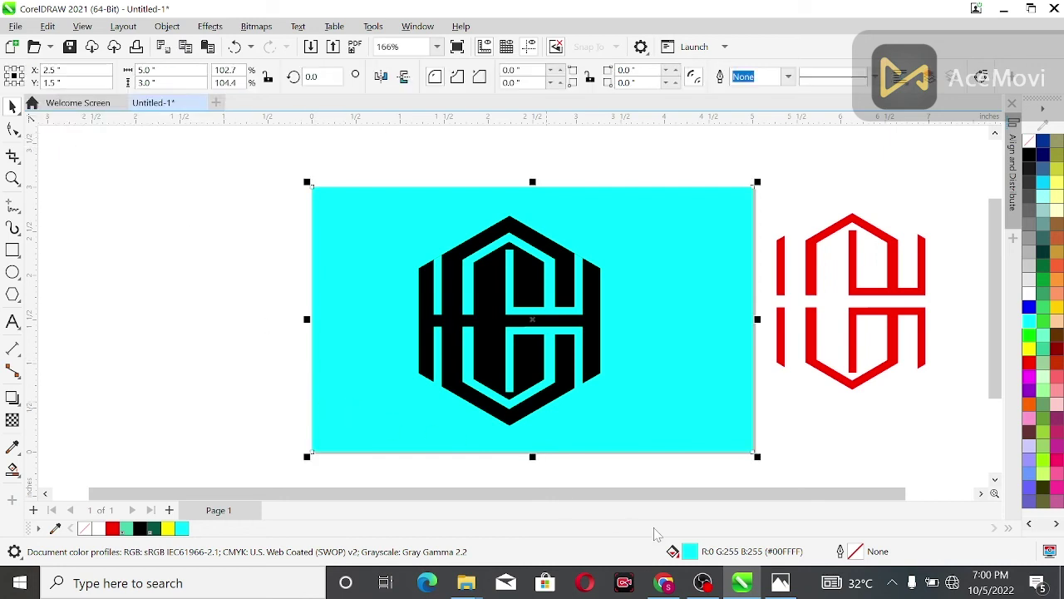
double_click(690, 552)
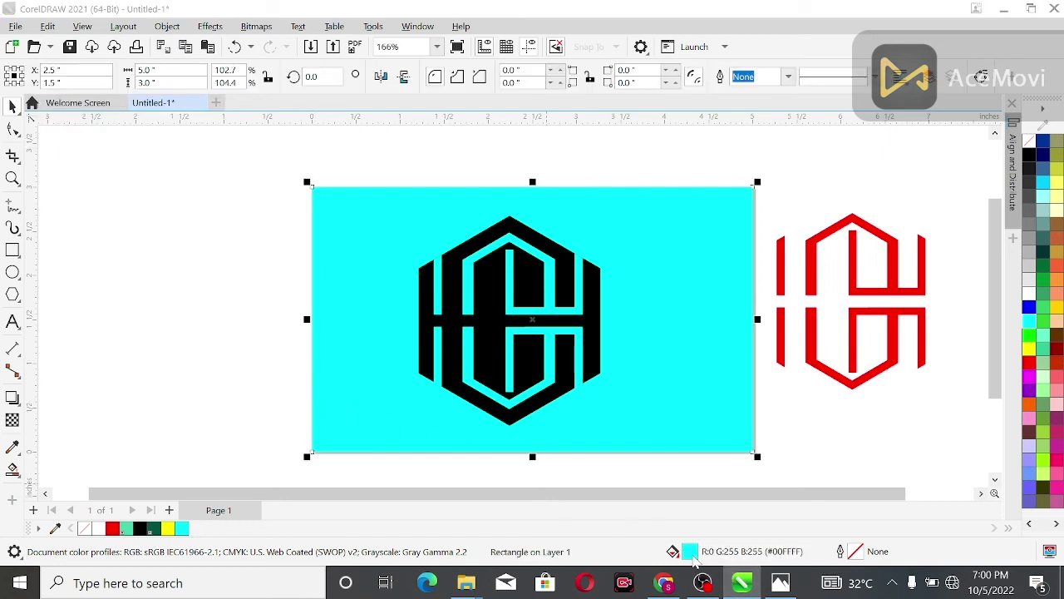
click(344, 84)
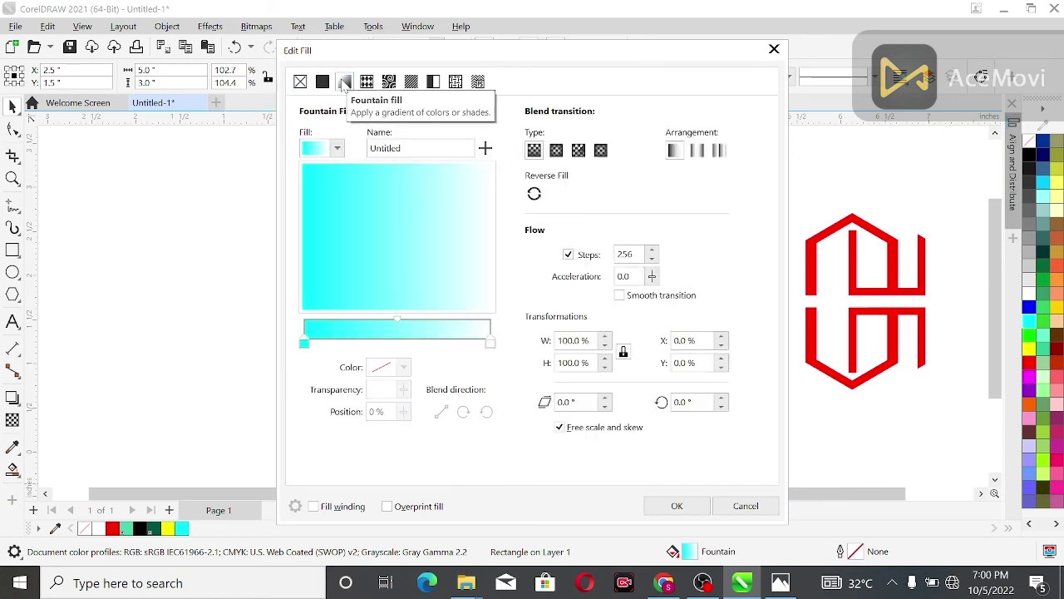
click(389, 82)
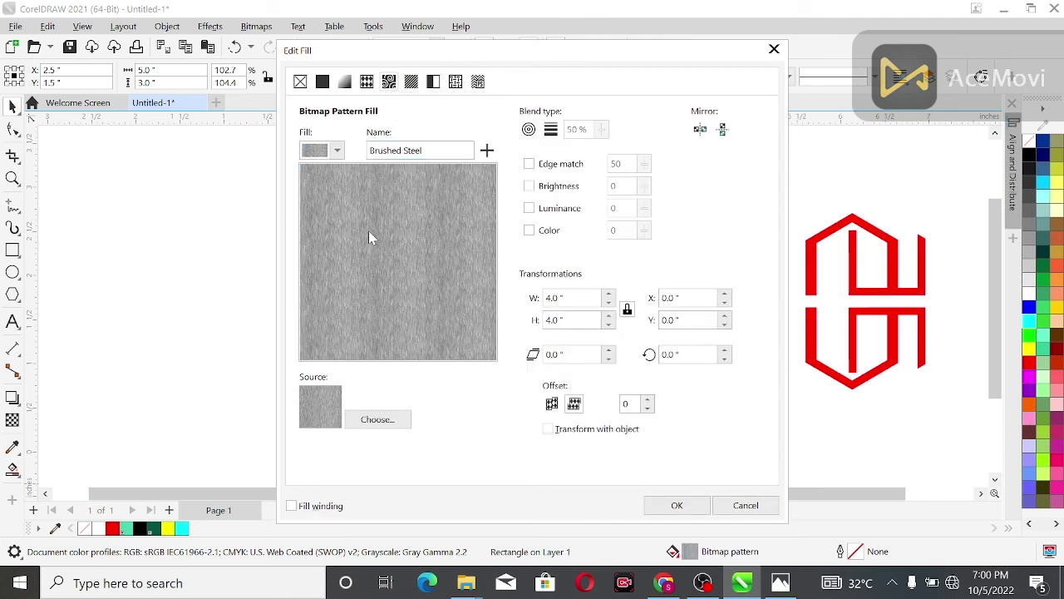
click(657, 505)
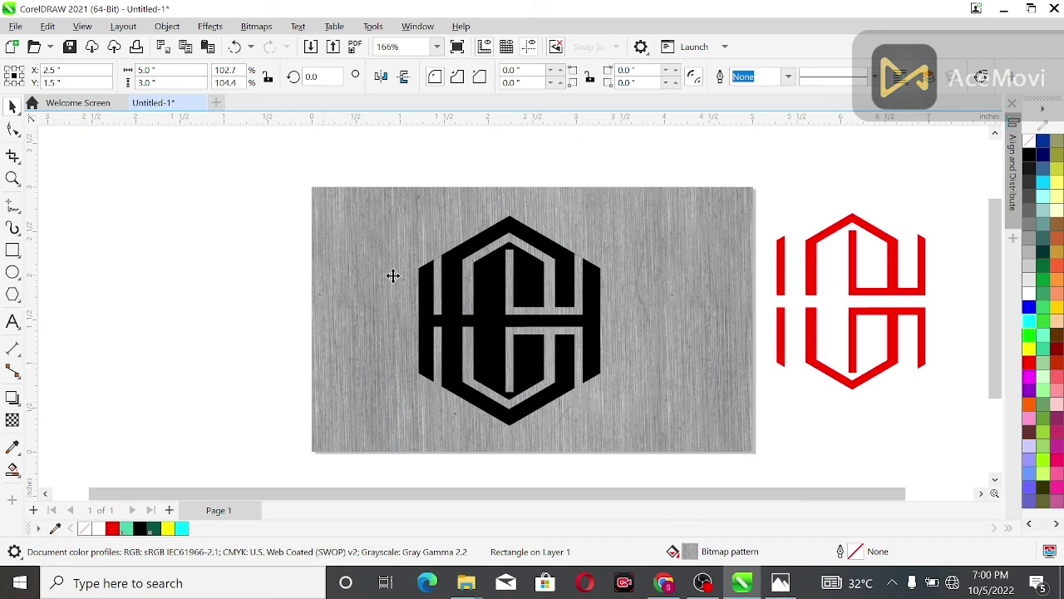
Step: Enlarge the black logo proportionally to about 2.39 by 2.76 inches and center it on the page
click(551, 306)
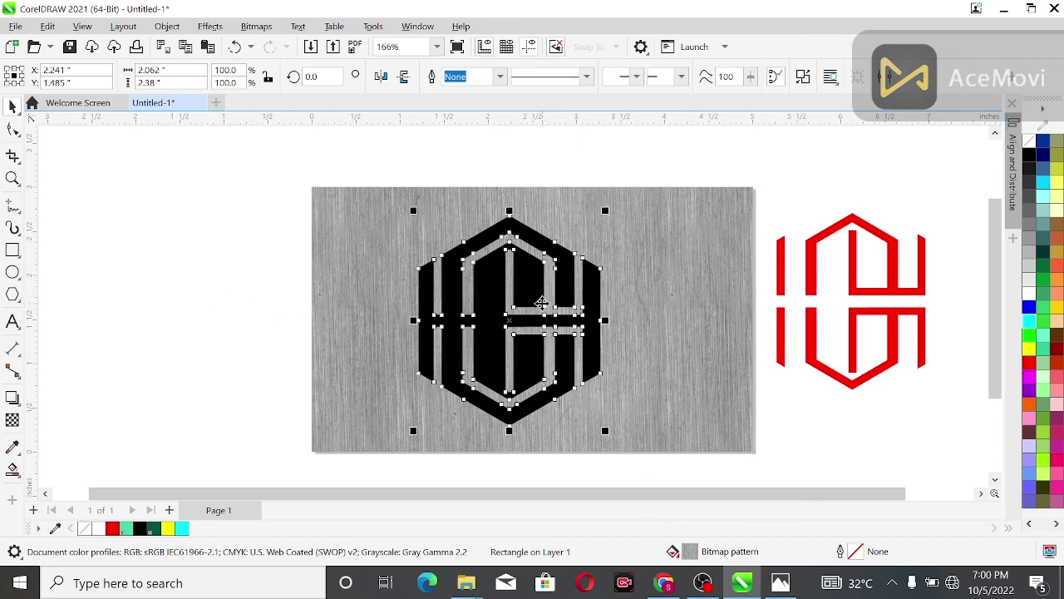
drag(605, 215, 688, 198)
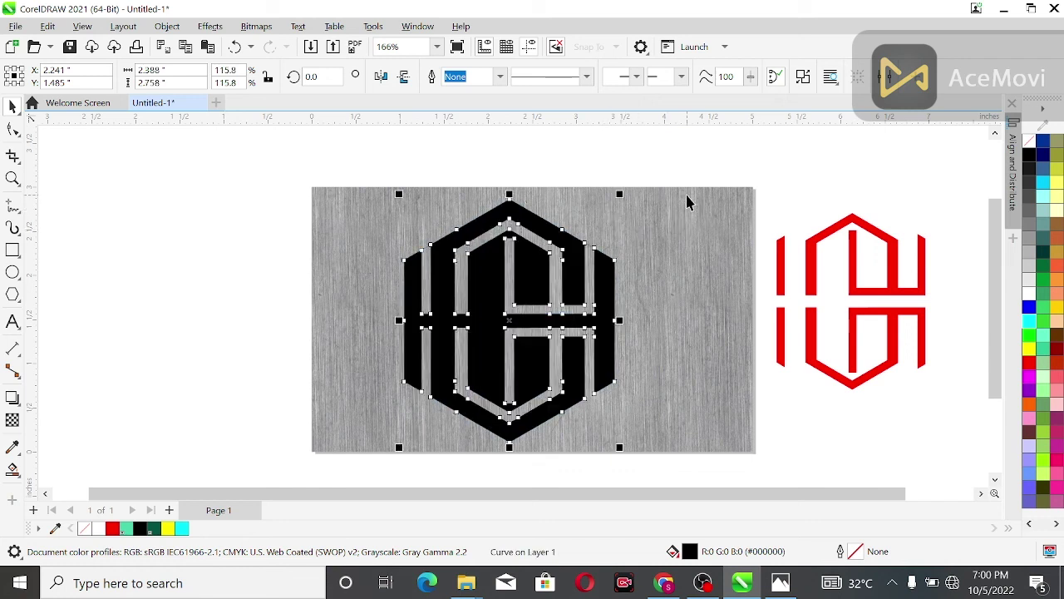
key(p)
Step: Delete the group of red bar shapes beside the page
click(822, 247)
click(834, 231)
key(Delete)
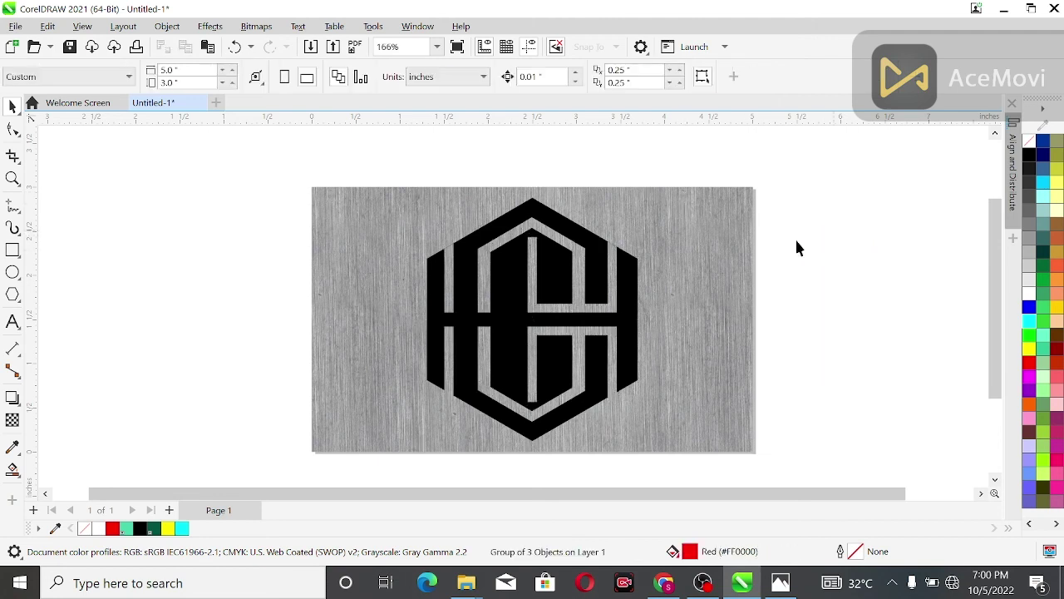
Step: Nudge the two top nodes of the logo's central vertical slot downward to shorten the slot below the inner peak
scroll(717, 287, up, 1)
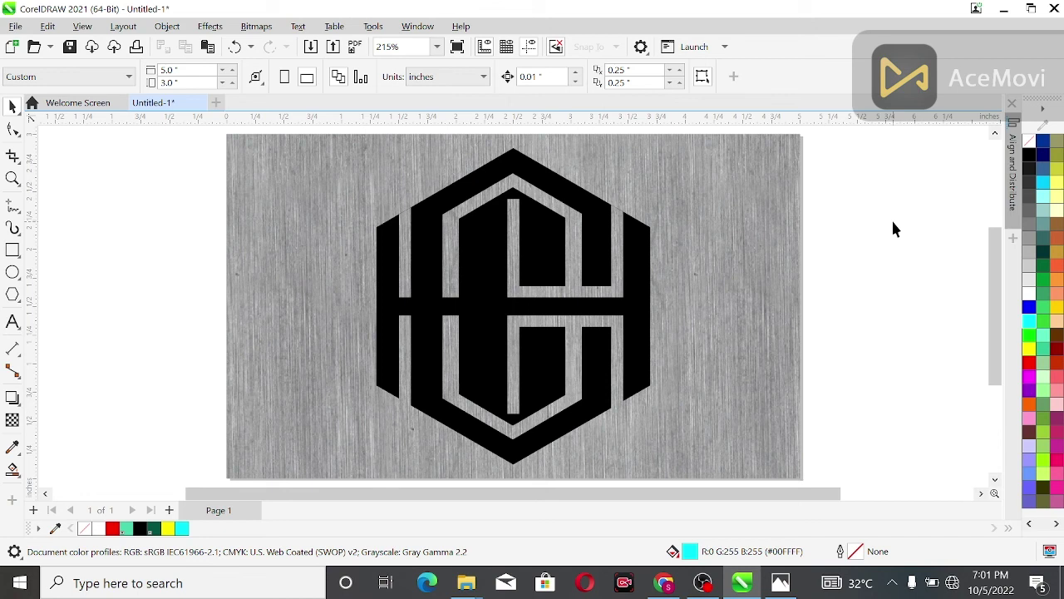
click(520, 254)
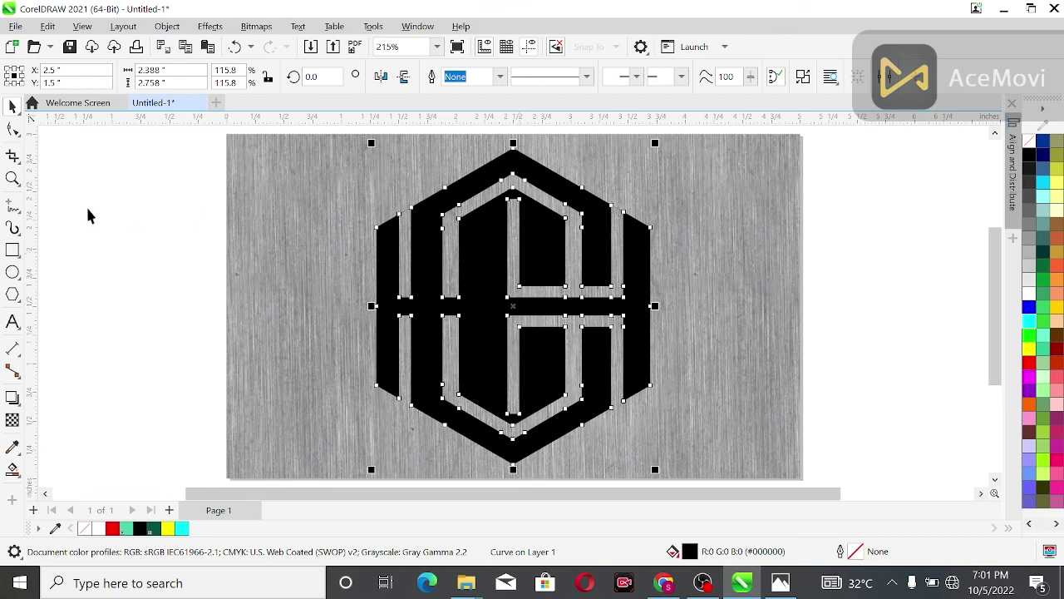
click(12, 129)
scroll(512, 199, up, 3)
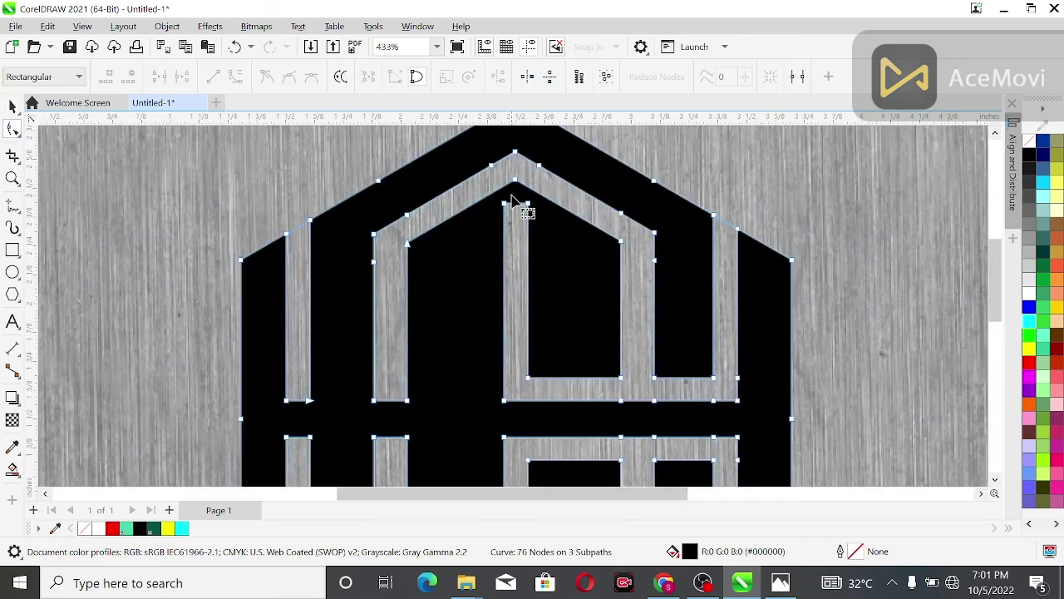
drag(506, 201, 539, 221)
key(ctrl+z)
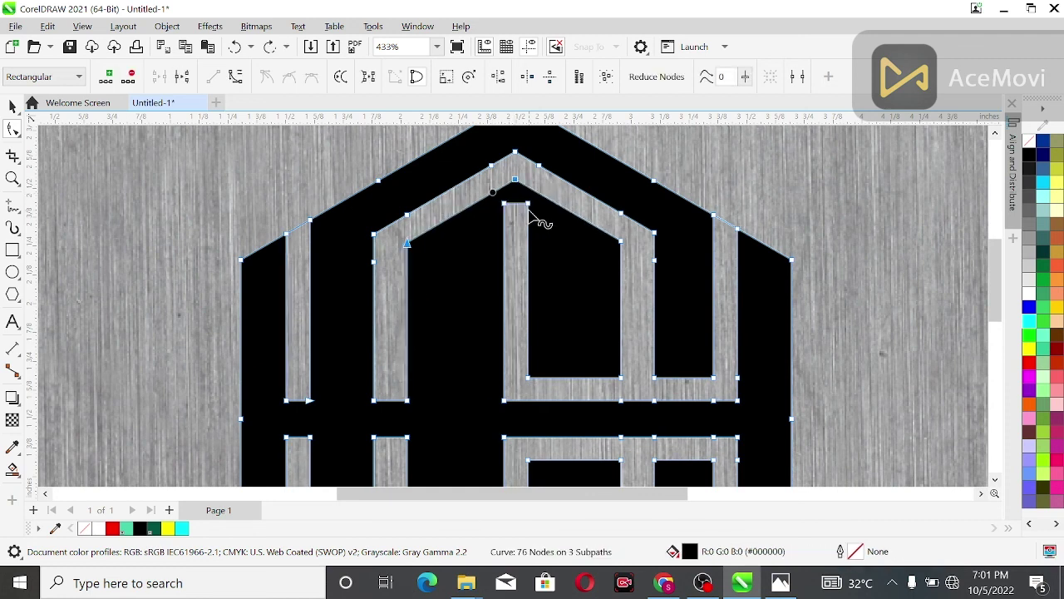
click(503, 203)
shift+click(529, 203)
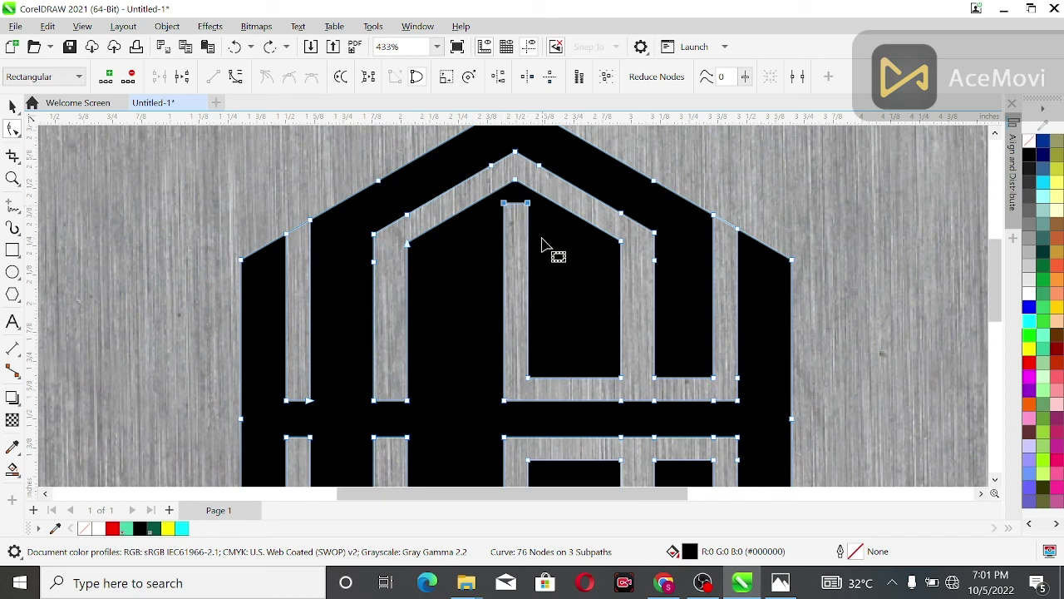
key(Down)
key(Down)
key(Down)
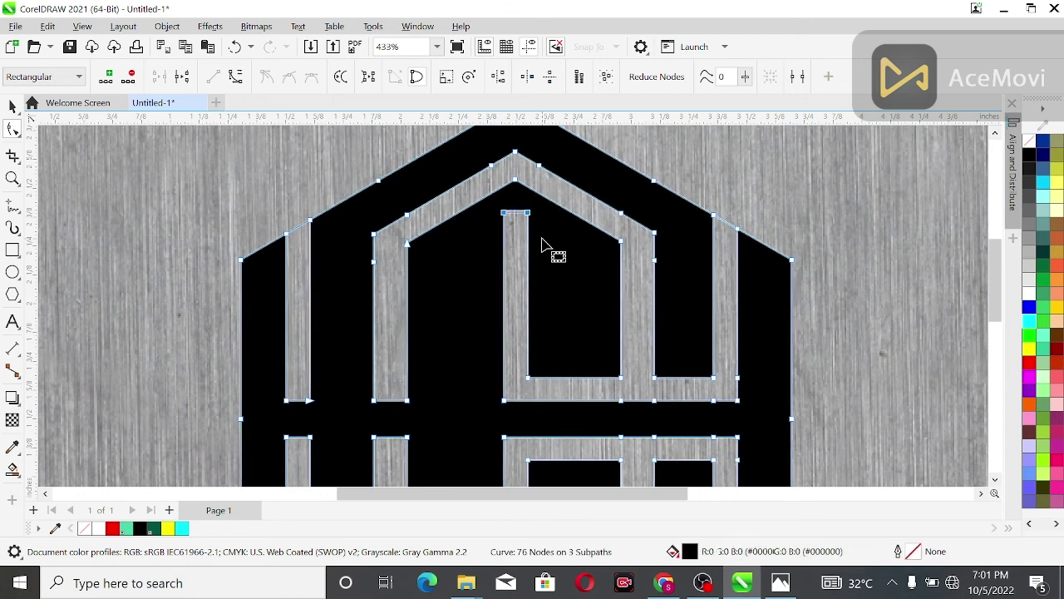
key(Down)
key(Down)
key(Down)
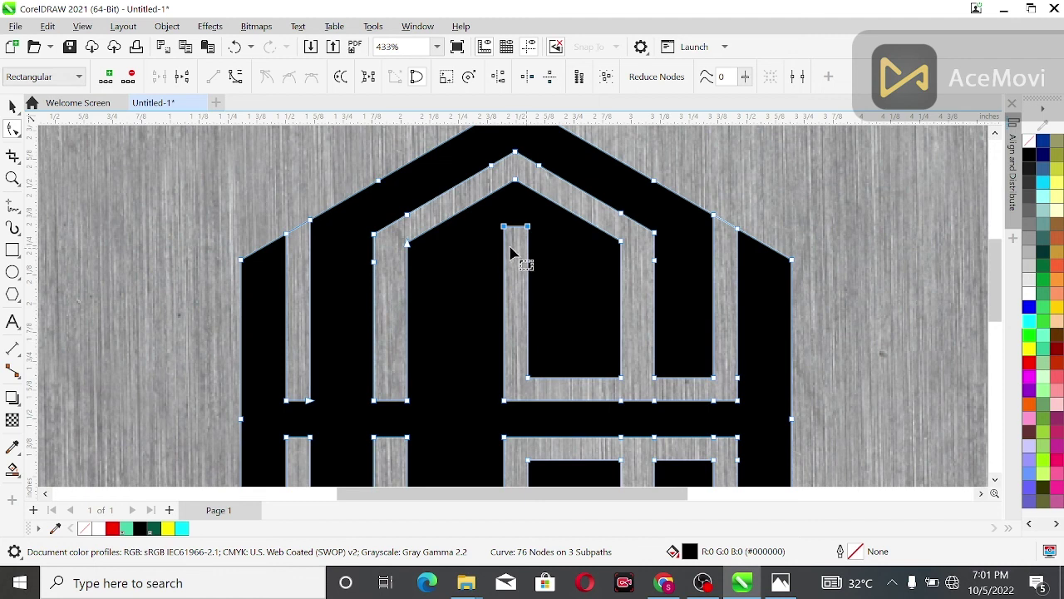
Step: Add a node at the middle of the central slot's top edge and raise it to form a pointed tip
scroll(519, 250, up, 2)
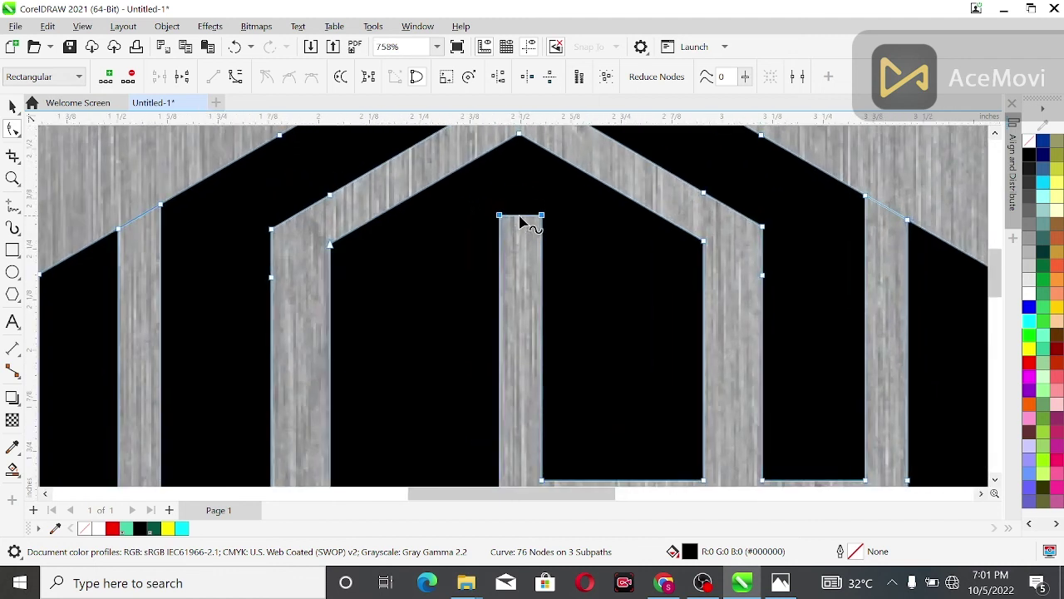
click(521, 216)
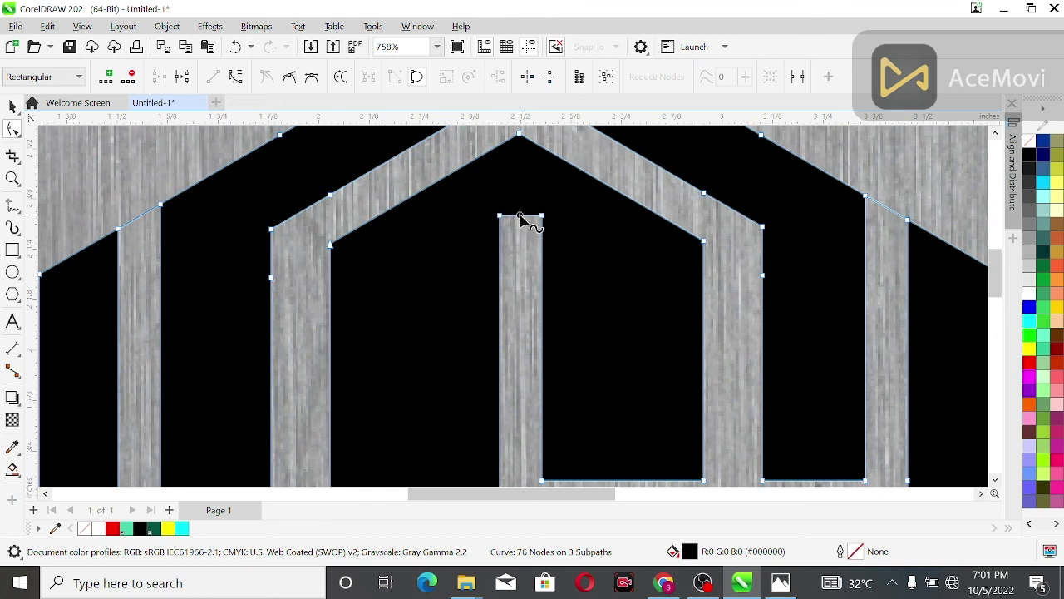
click(520, 216)
click(107, 77)
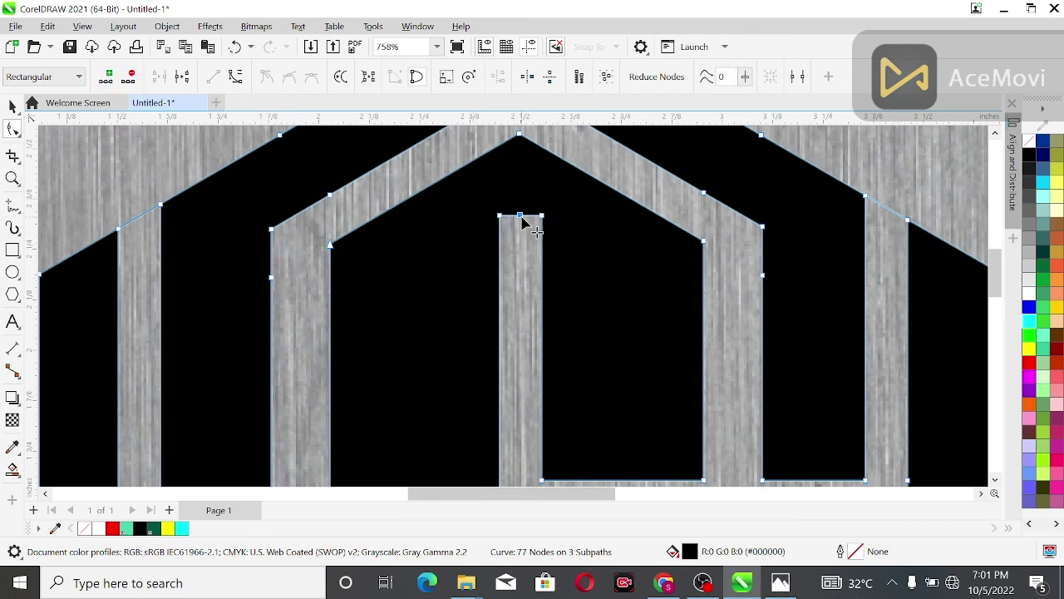
drag(521, 217, 522, 221)
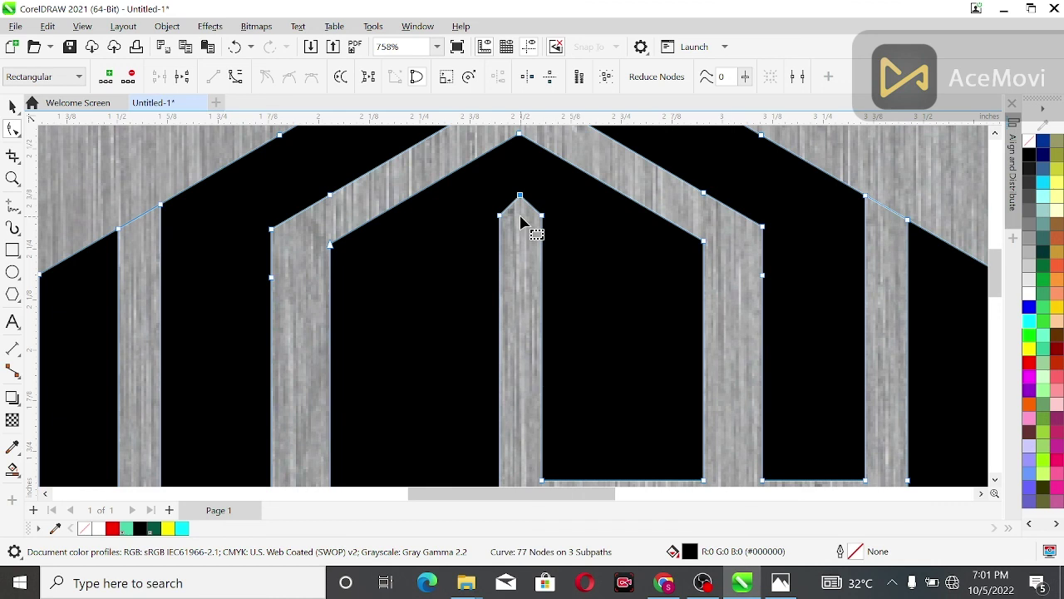
click(137, 163)
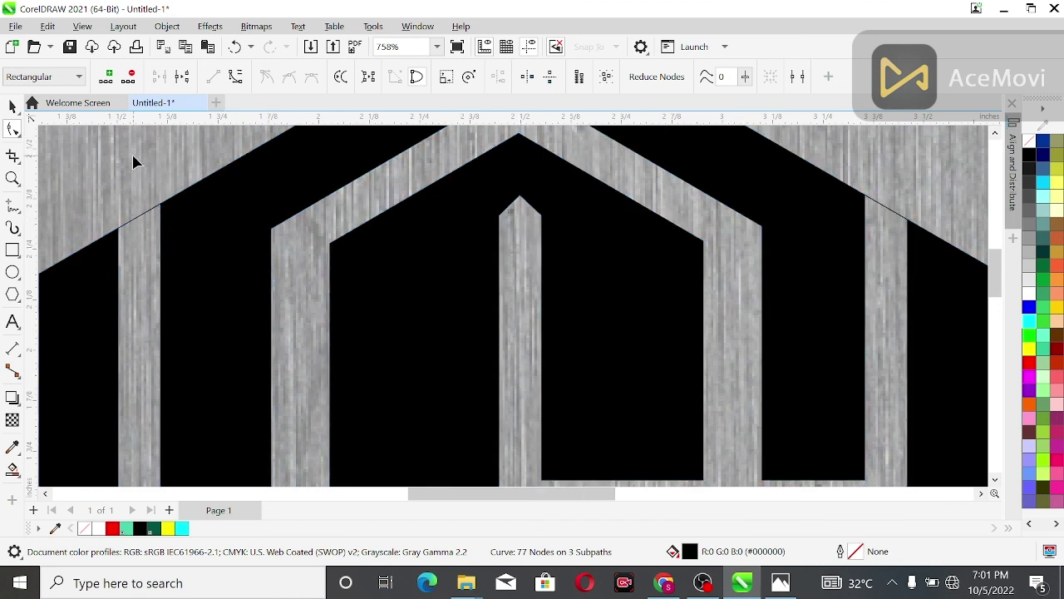
scroll(545, 312, down, 3)
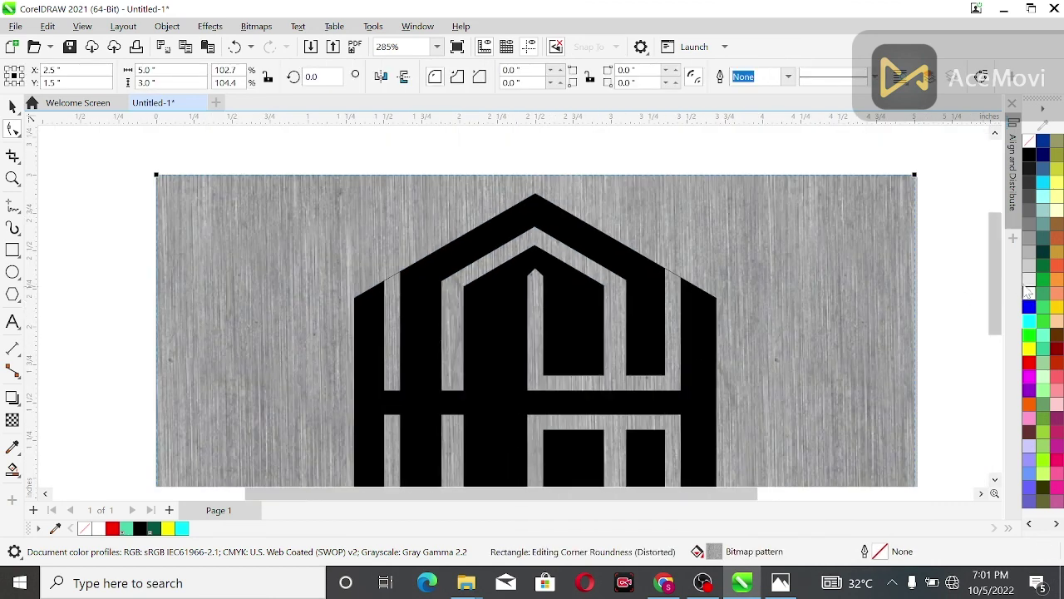
scroll(997, 285, down, 1)
drag(998, 285, 1000, 311)
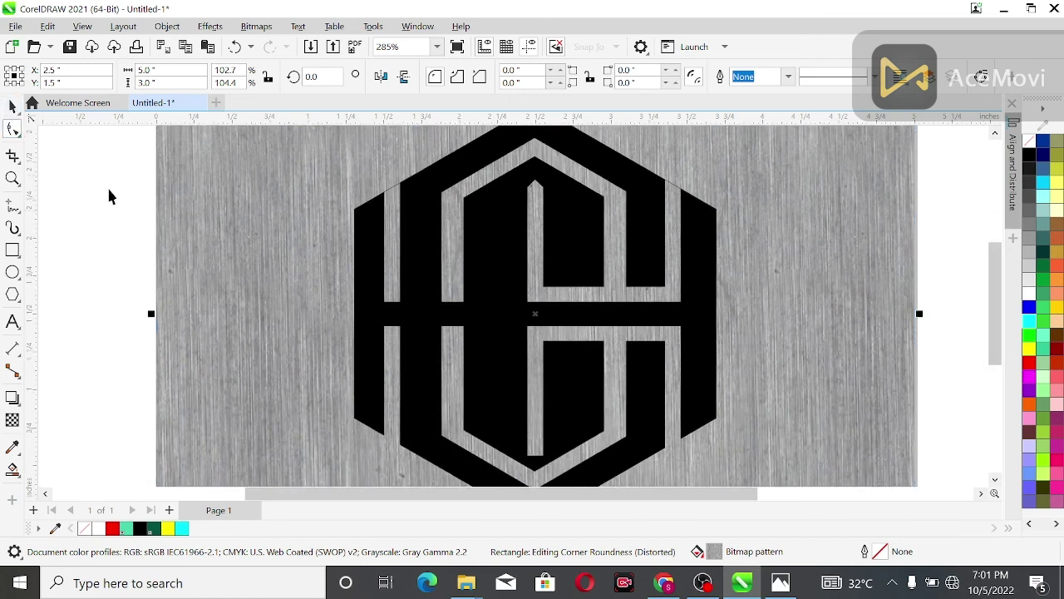
key(space)
key(Escape)
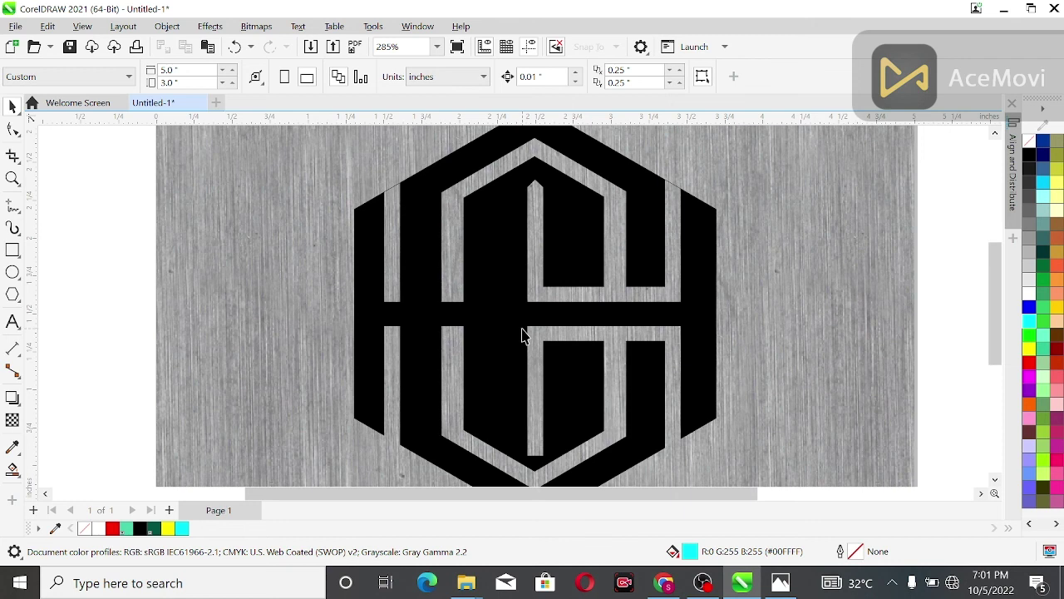
Step: Enlarge the black logo about its center to about 2.47 by 2.85 inches and fit the page in view
scroll(522, 335, down, 2)
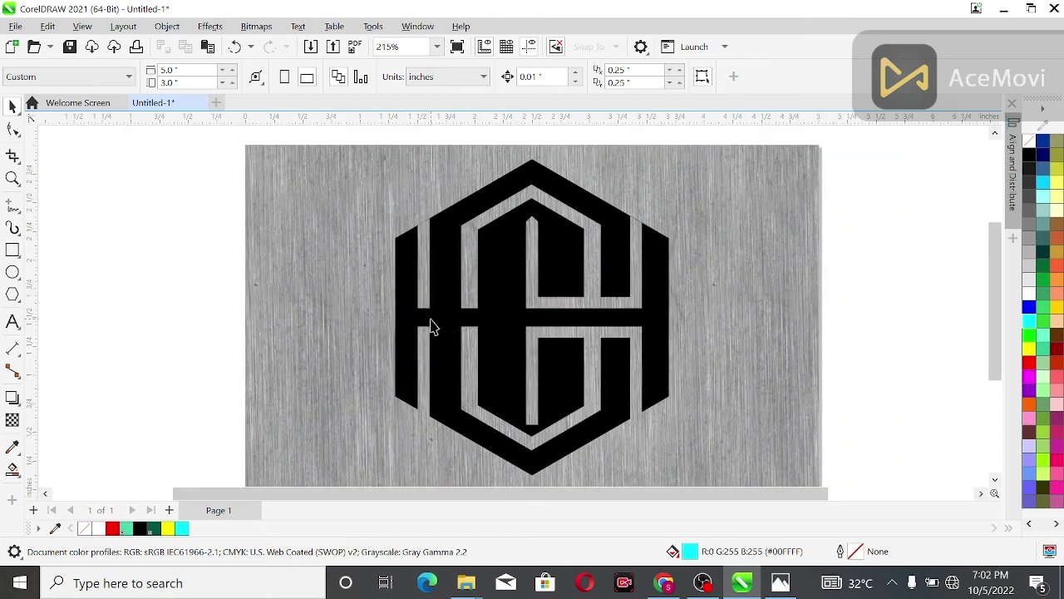
click(440, 304)
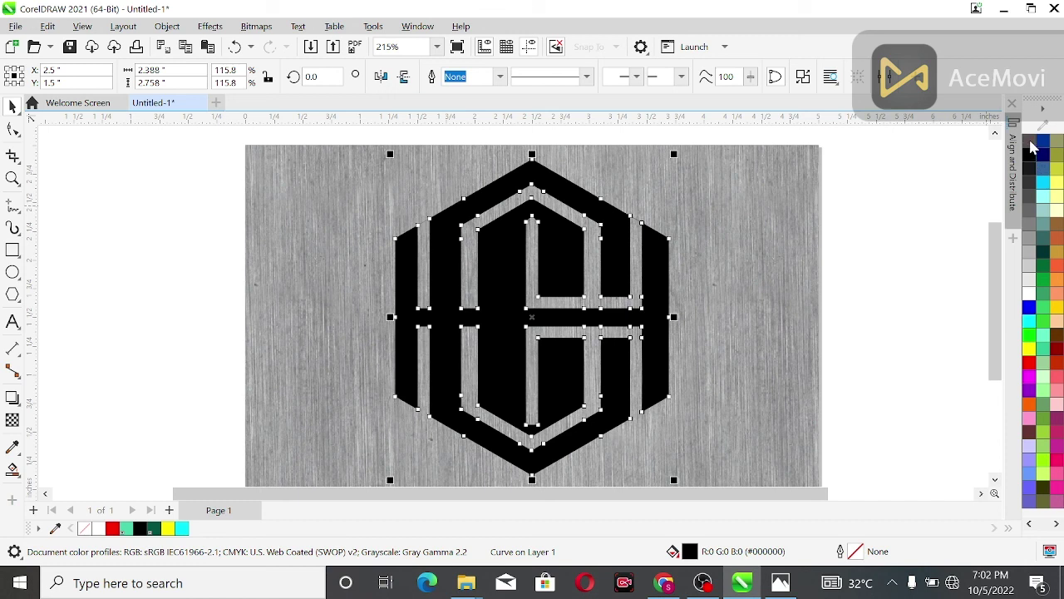
click(956, 175)
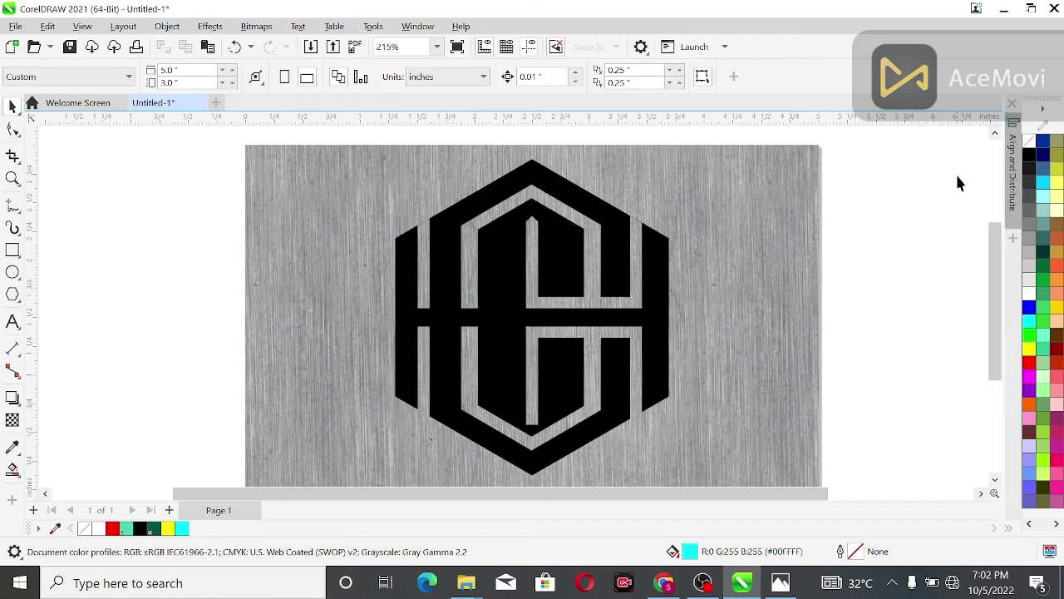
click(528, 395)
drag(674, 480, 676, 445)
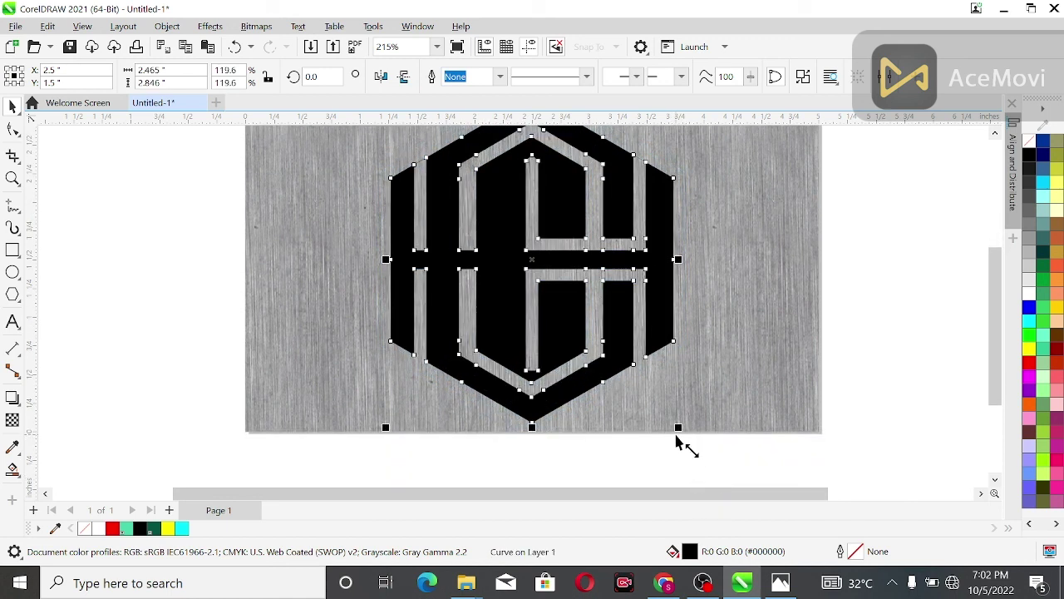
key(F4)
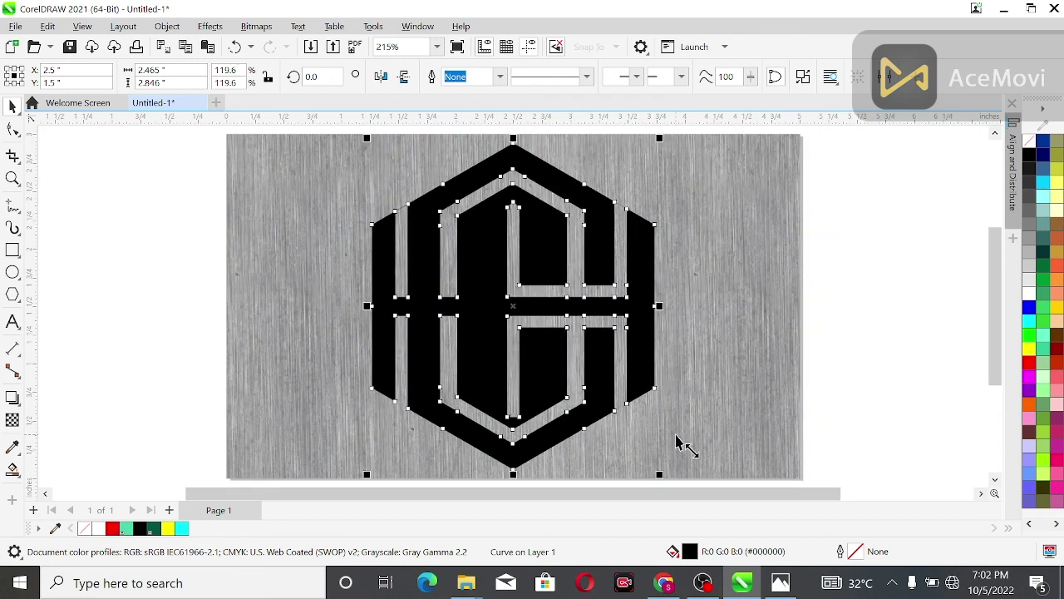
click(907, 356)
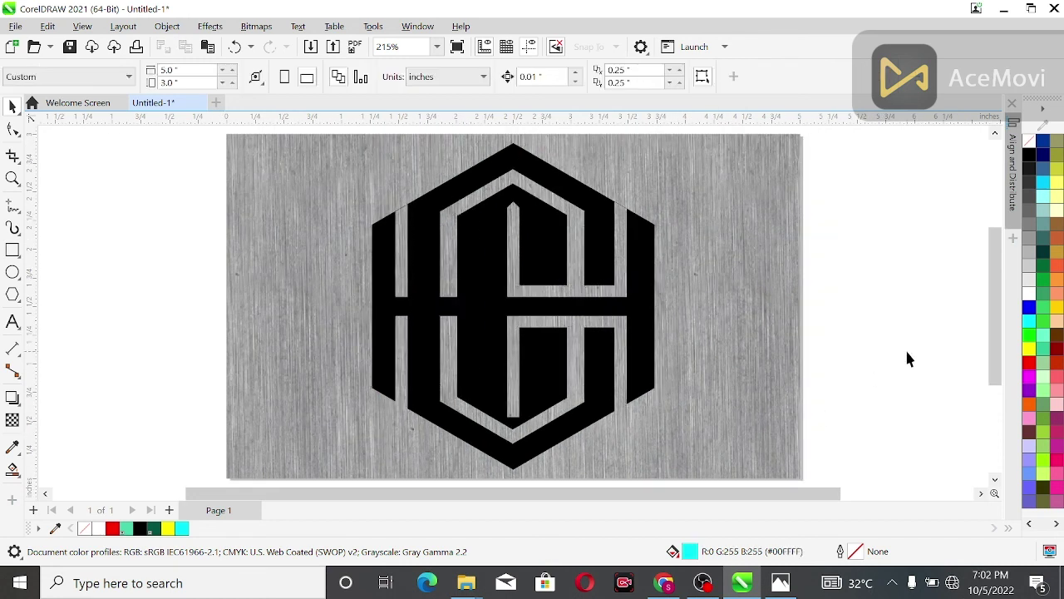